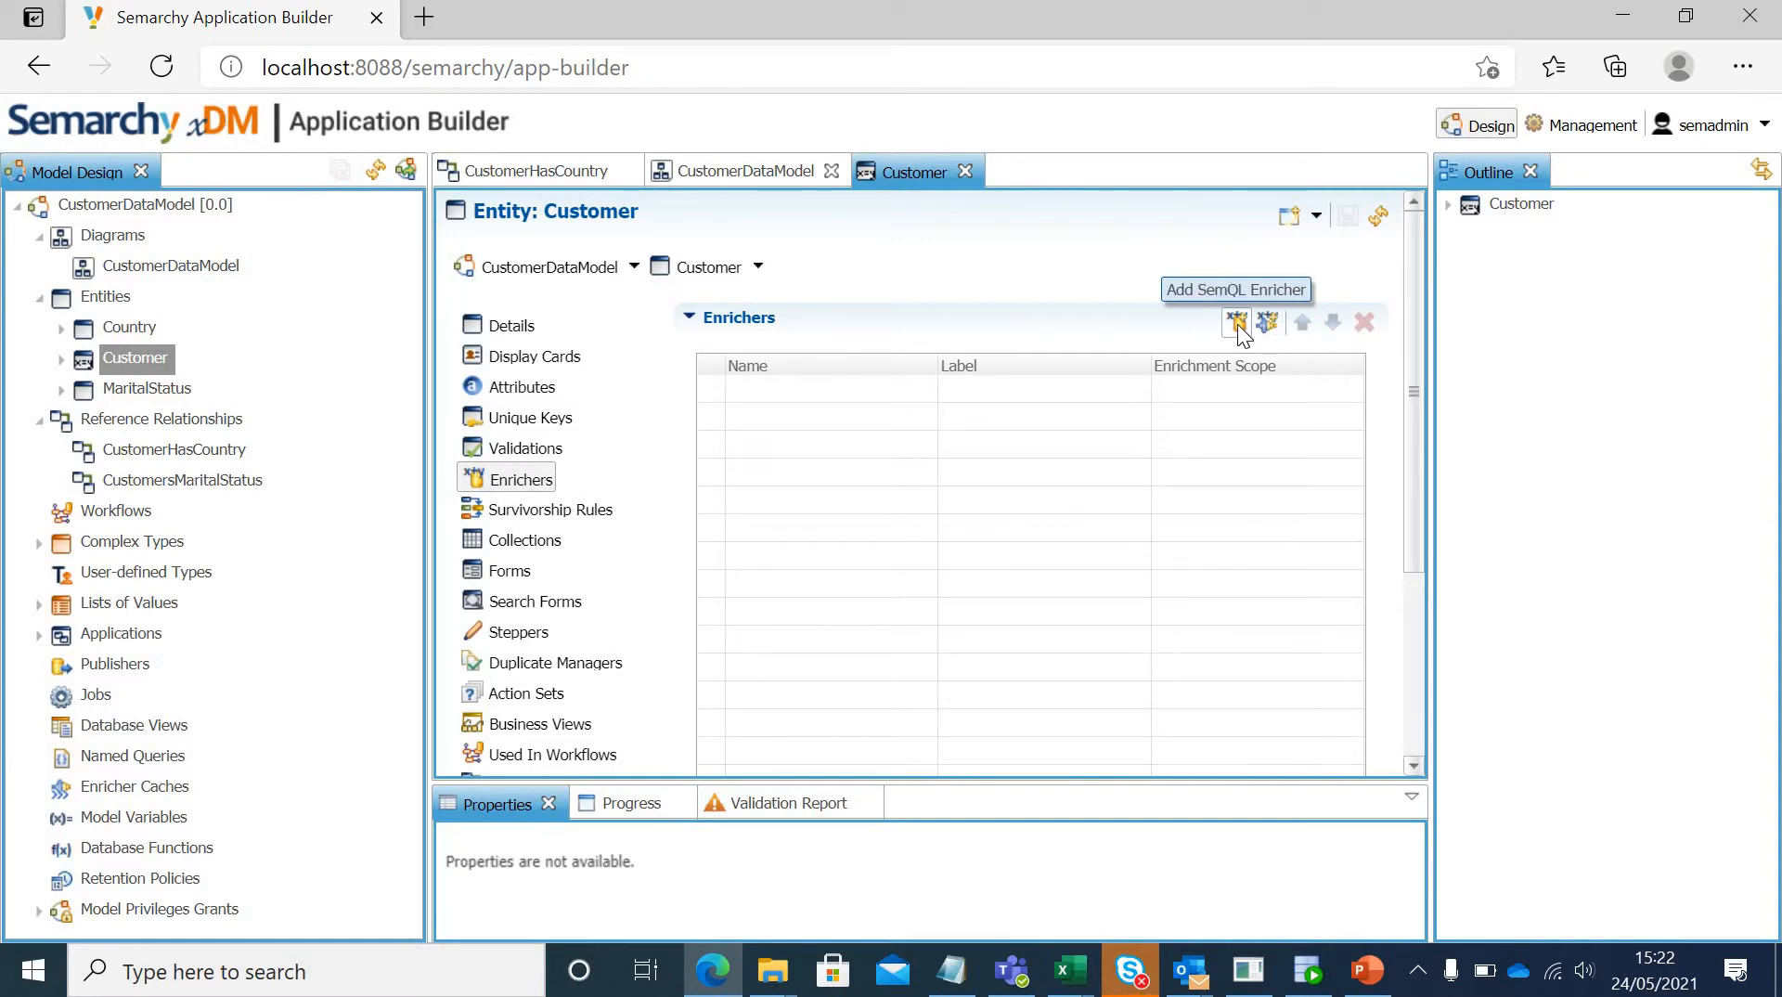
Step: Start a new SemQL enricher for the Customer entity, named StandardizeName with the label Standardize Name
{"action": "left_click", "coordinate": [1237, 323]}
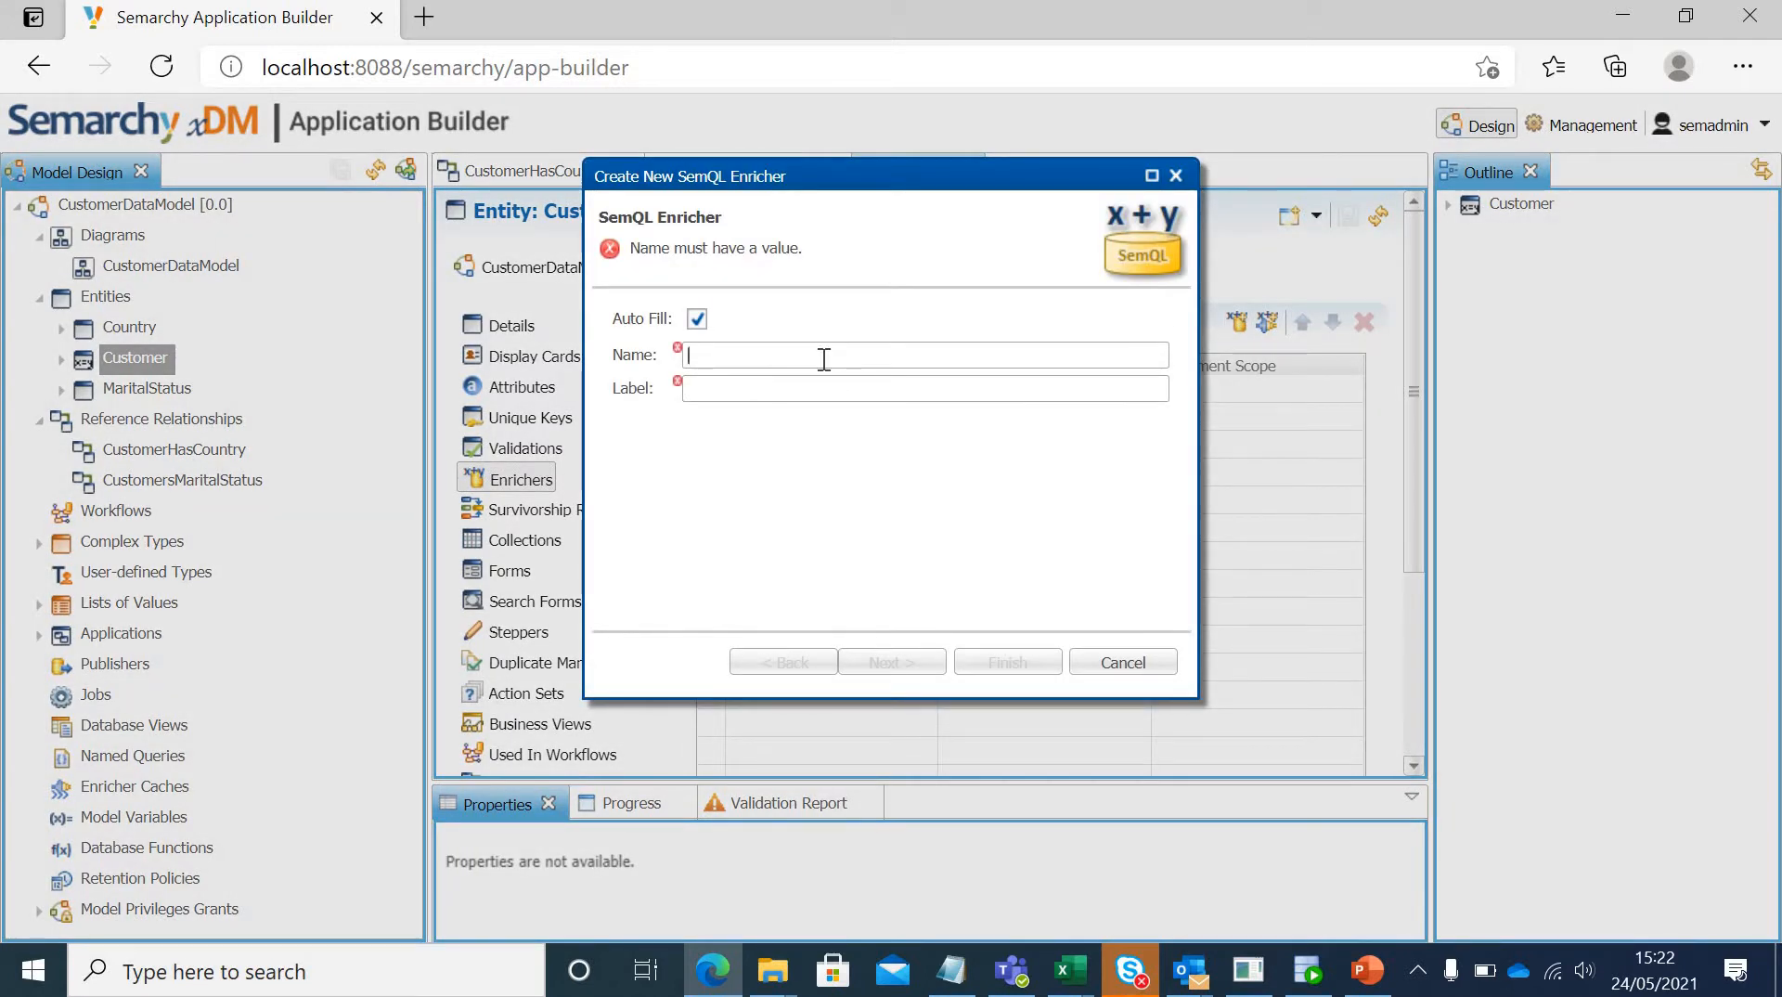
{"action": "type", "text": "Name"}
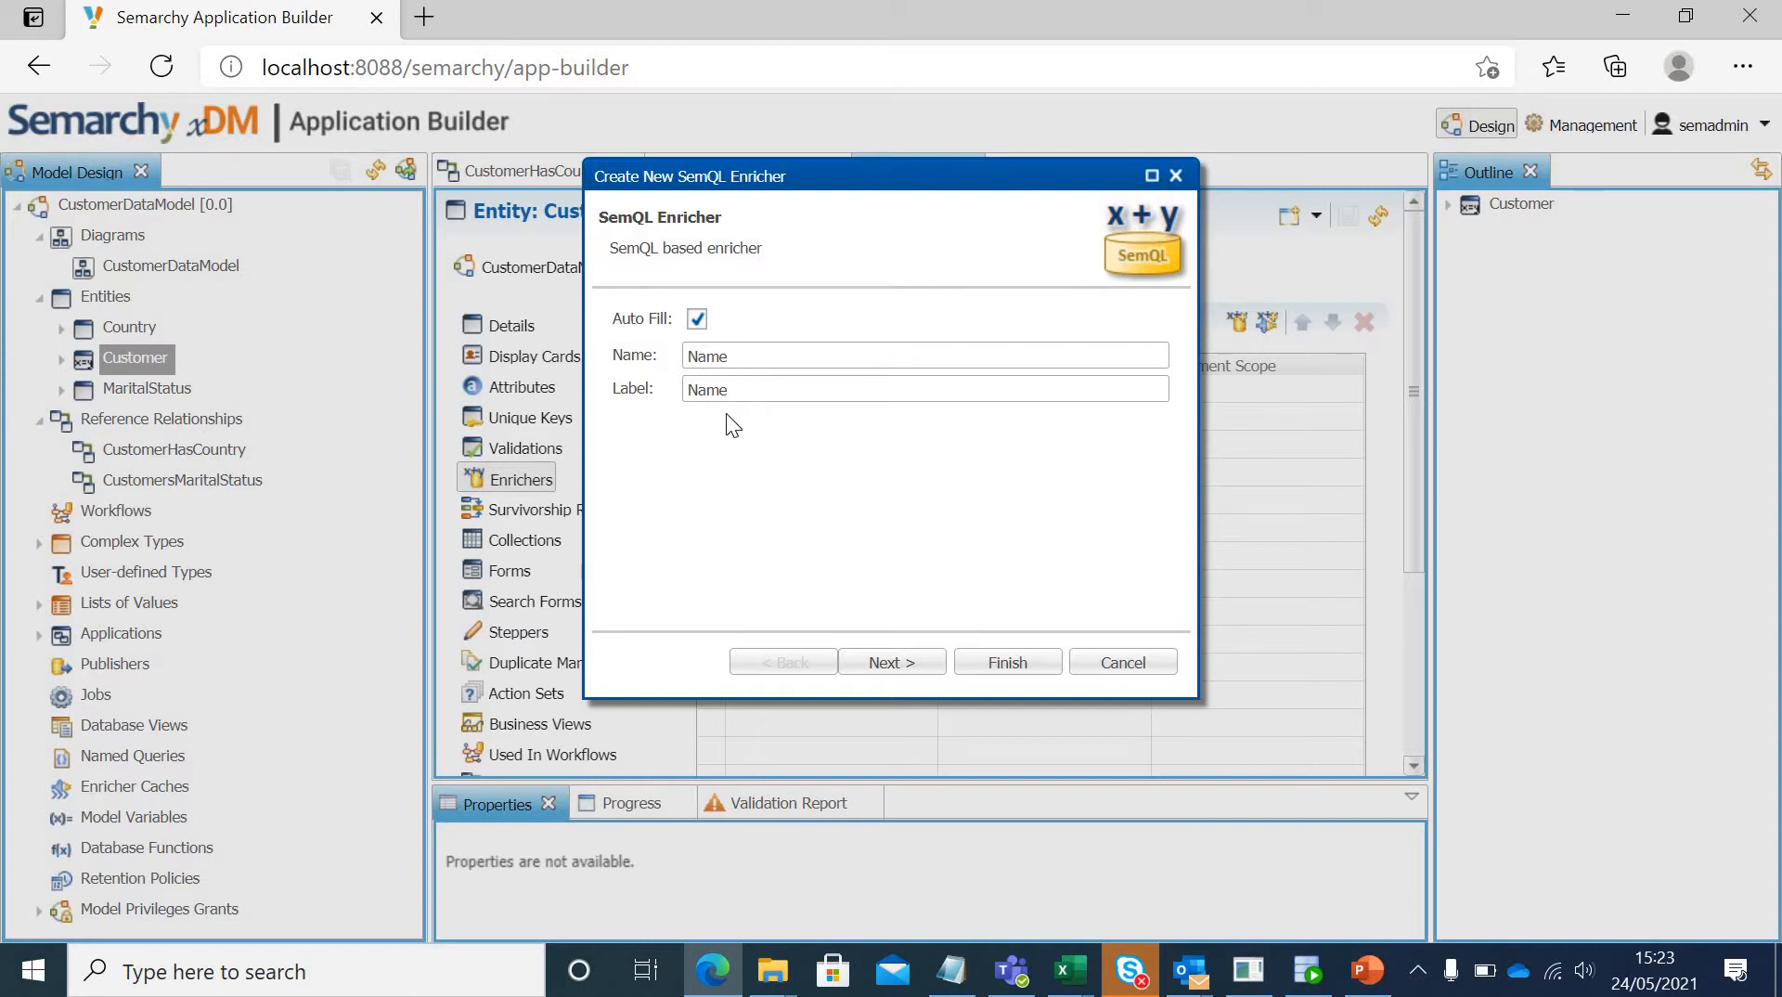
{"action": "type", "text": "Standardize"}
{"action": "left_click", "coordinate": [913, 669]}
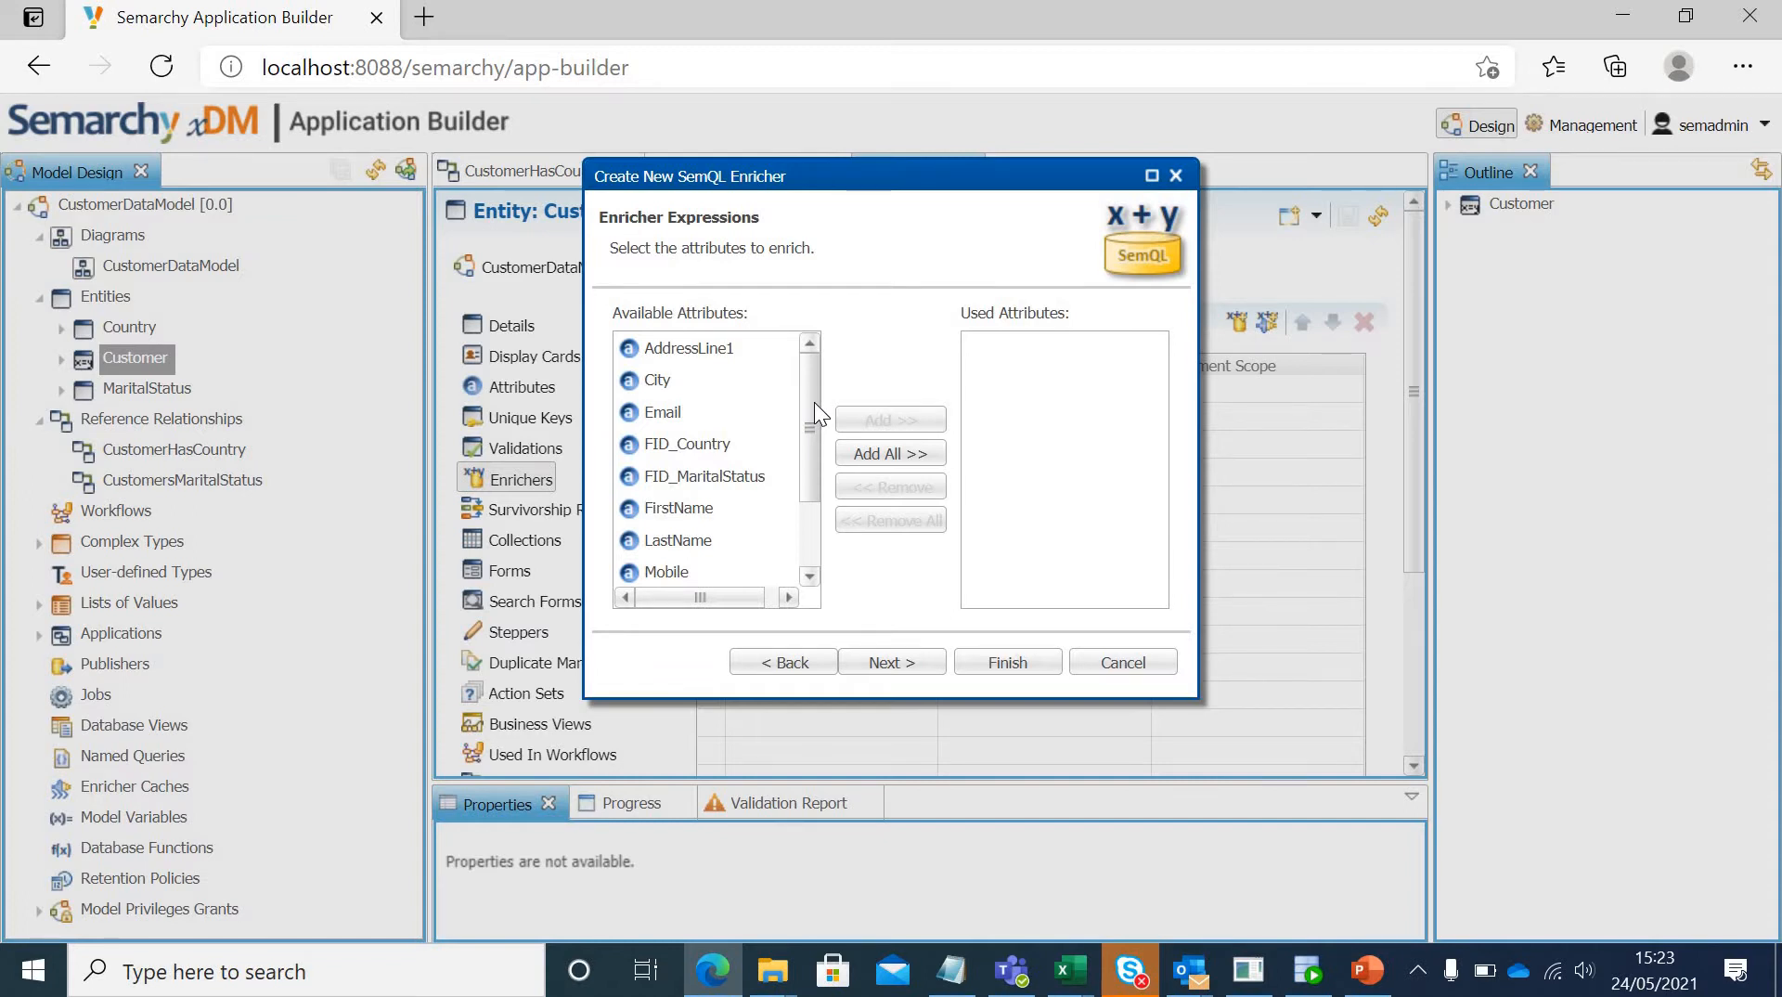
Step: Add FirstName and LastName as the attributes to enrich, leave the filter empty, and finish creating the enricher
{"action": "left_click", "coordinate": [709, 509]}
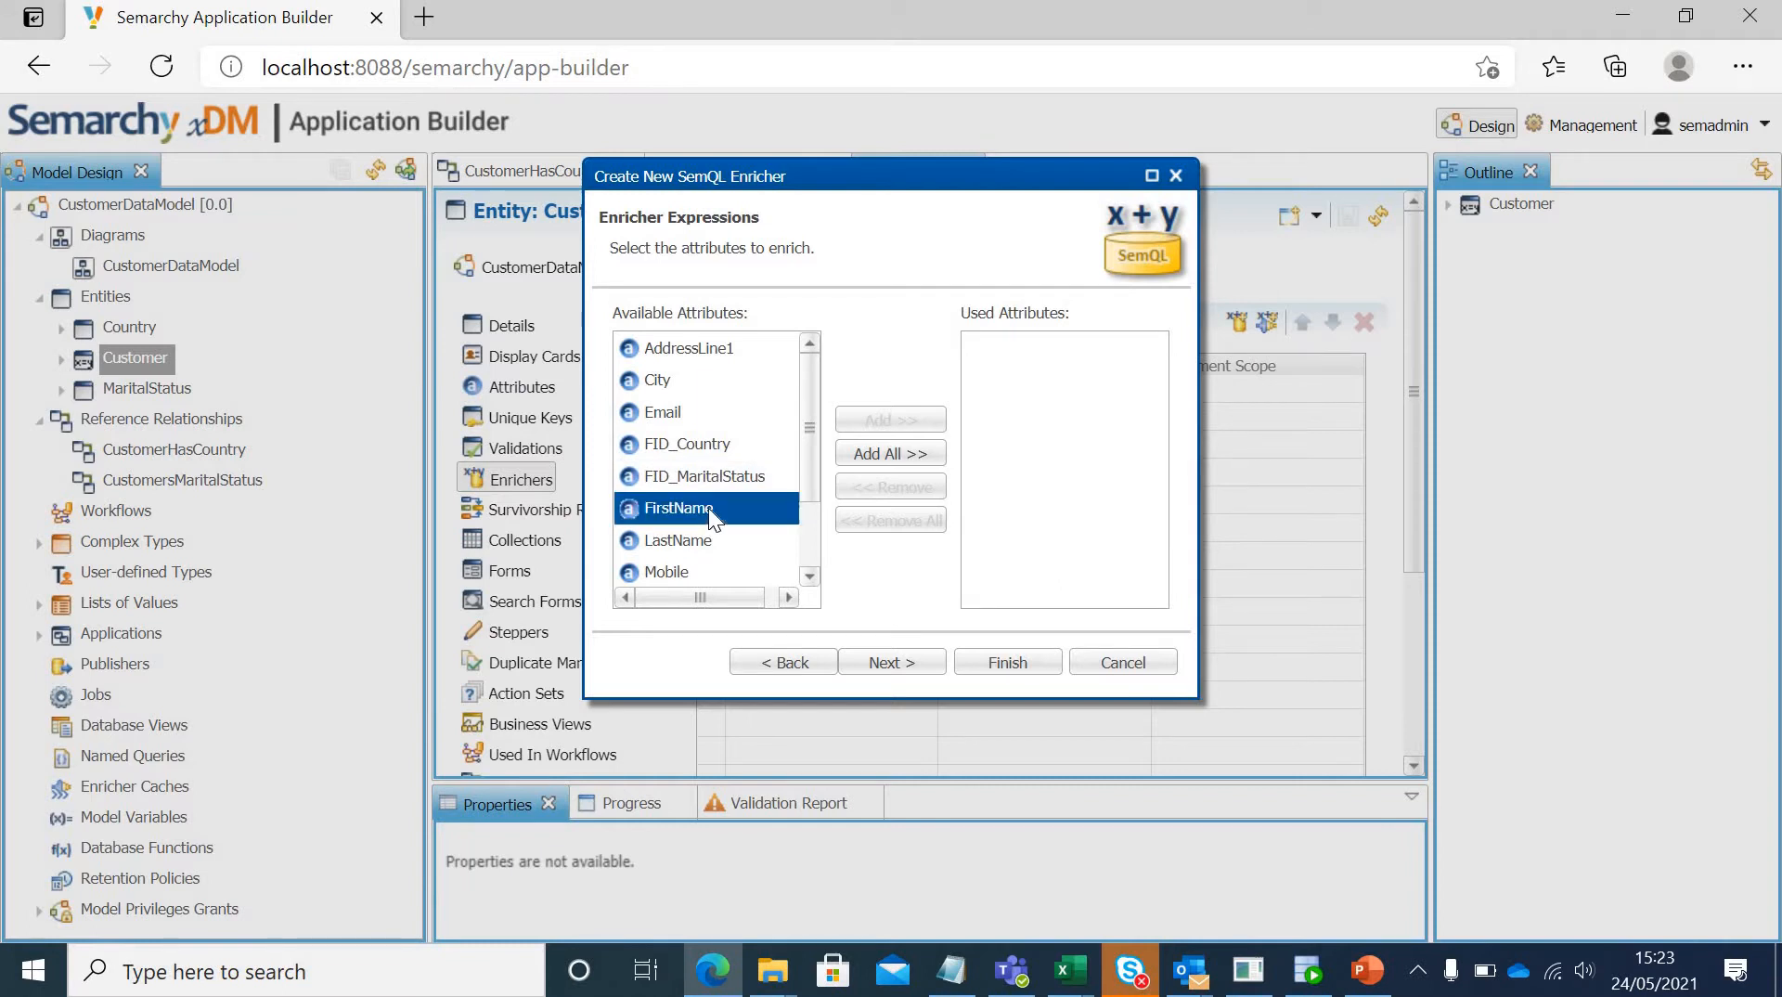
{"action": "left_click", "coordinate": [694, 542], "text": "shift"}
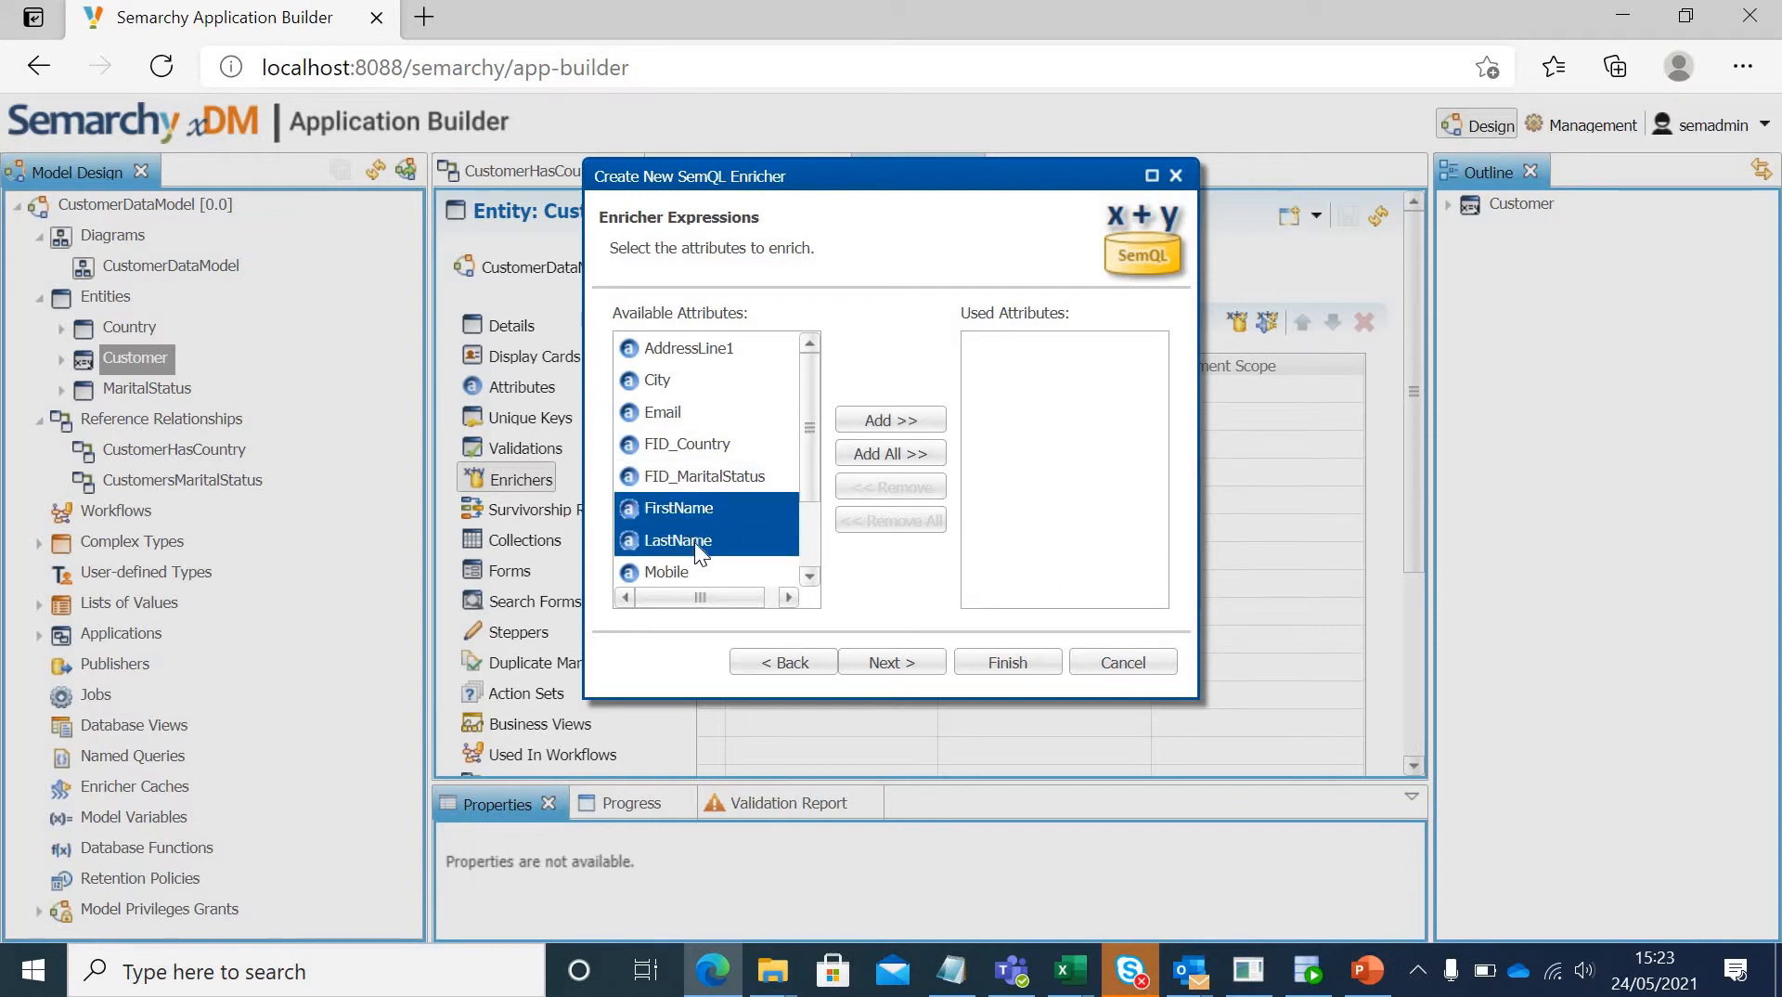
{"action": "left_click", "coordinate": [871, 420]}
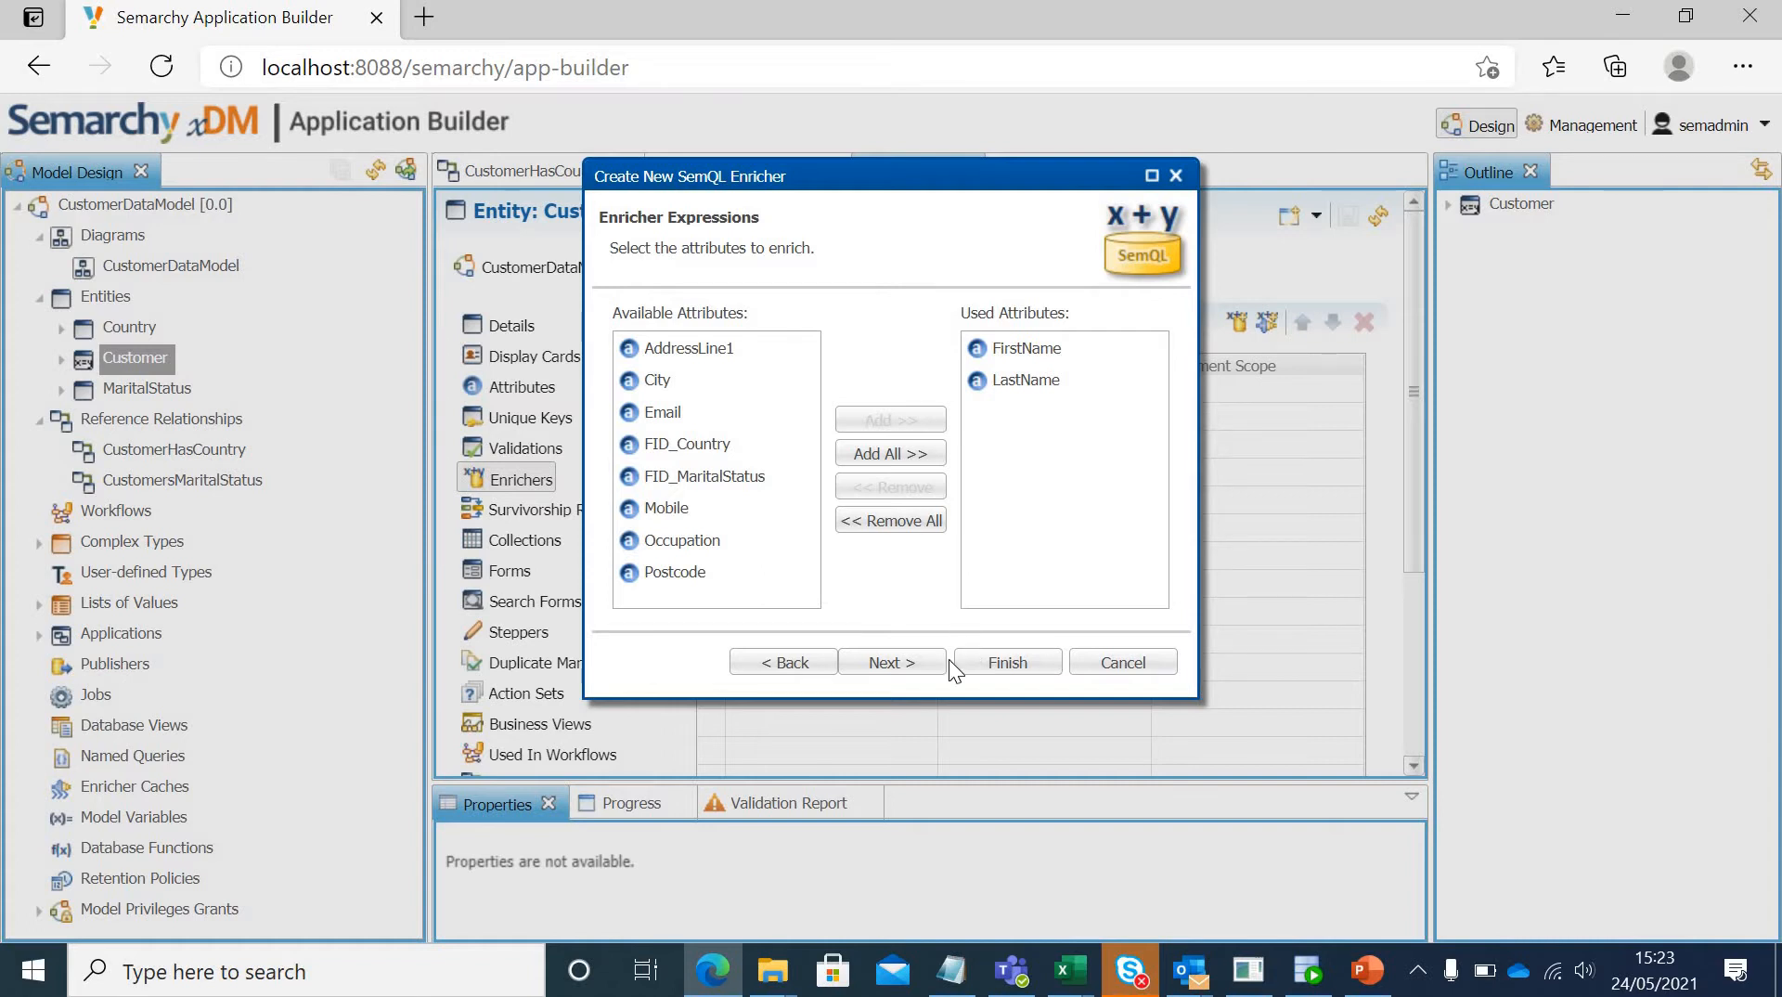
{"action": "left_click", "coordinate": [913, 664]}
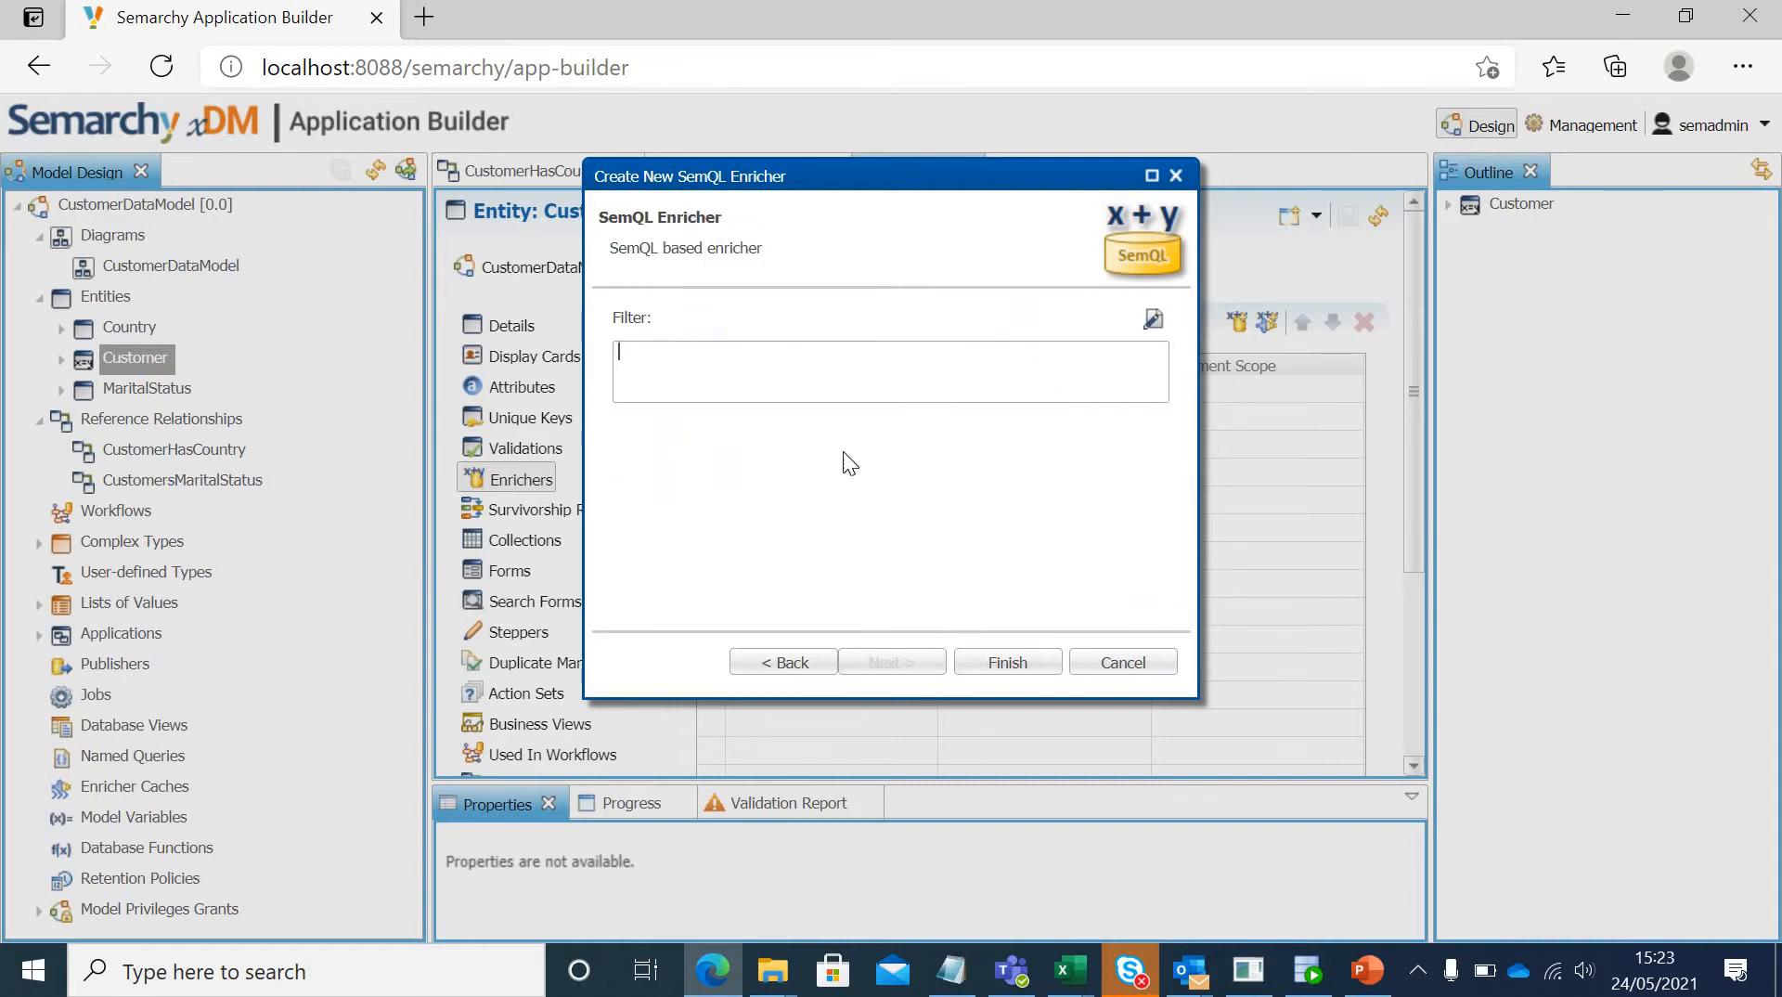
{"action": "left_click", "coordinate": [816, 370]}
{"action": "left_click", "coordinate": [1021, 662]}
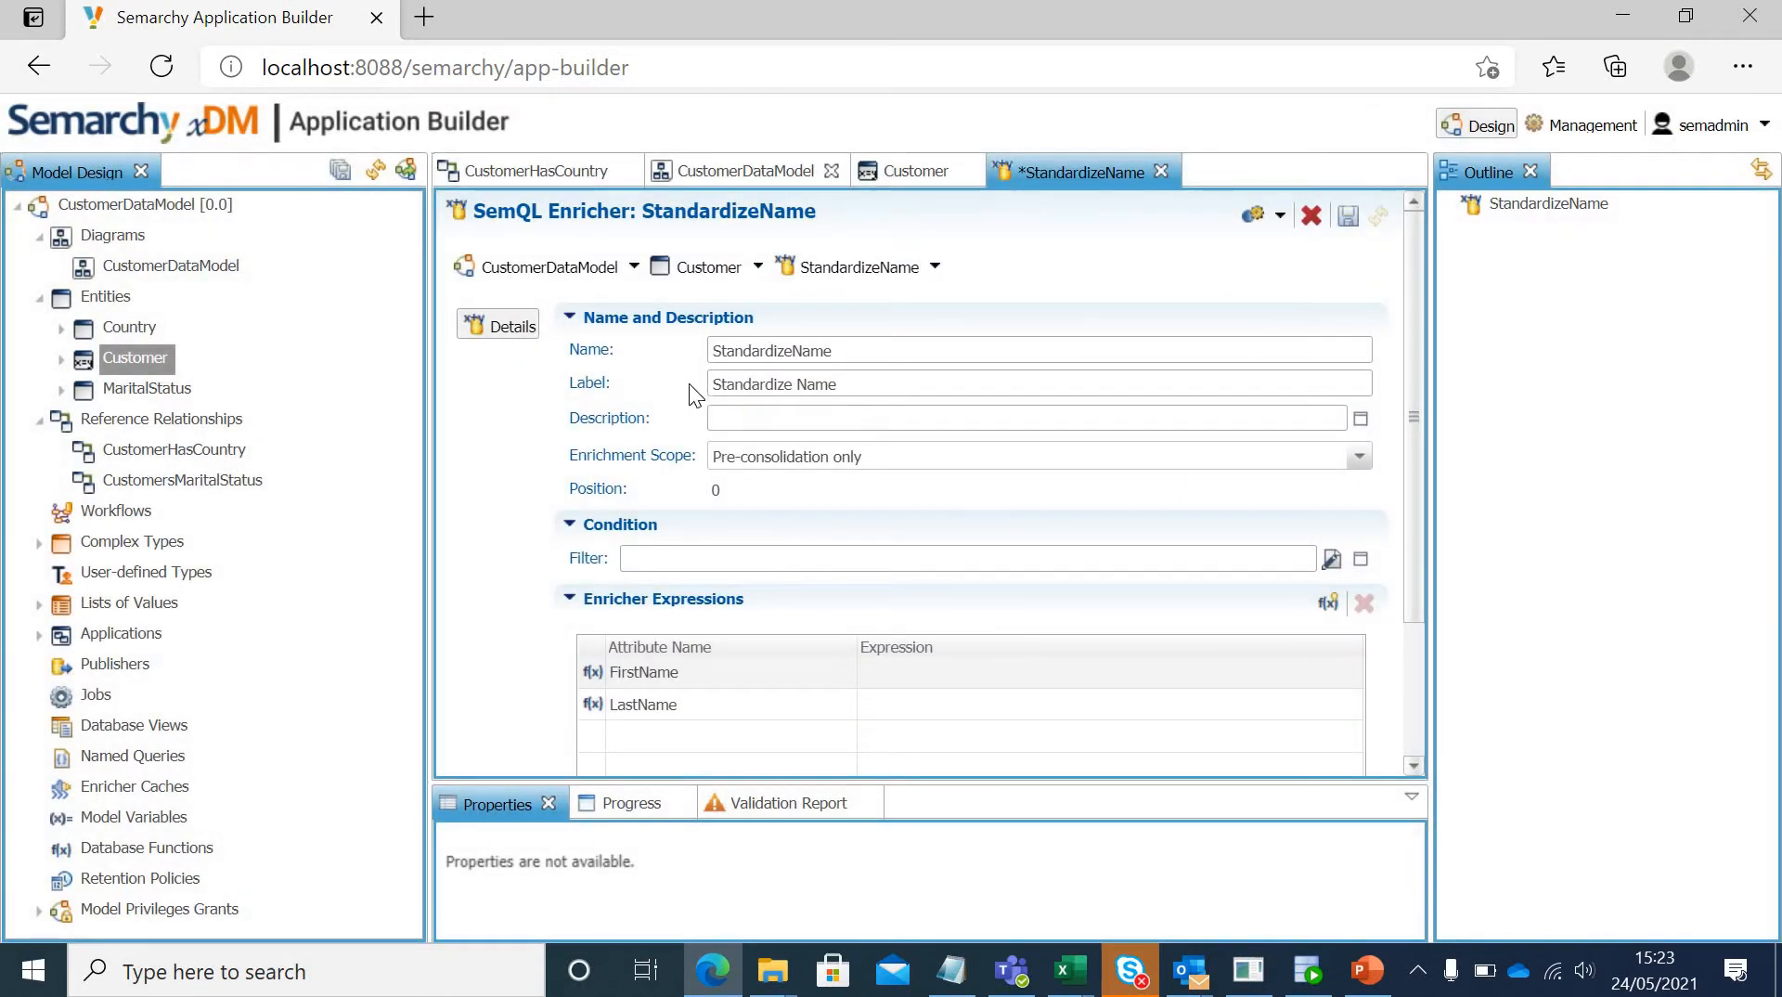
Step: Set the enricher's enrichment scope to Pre-consolidation only
{"action": "left_click", "coordinate": [780, 460]}
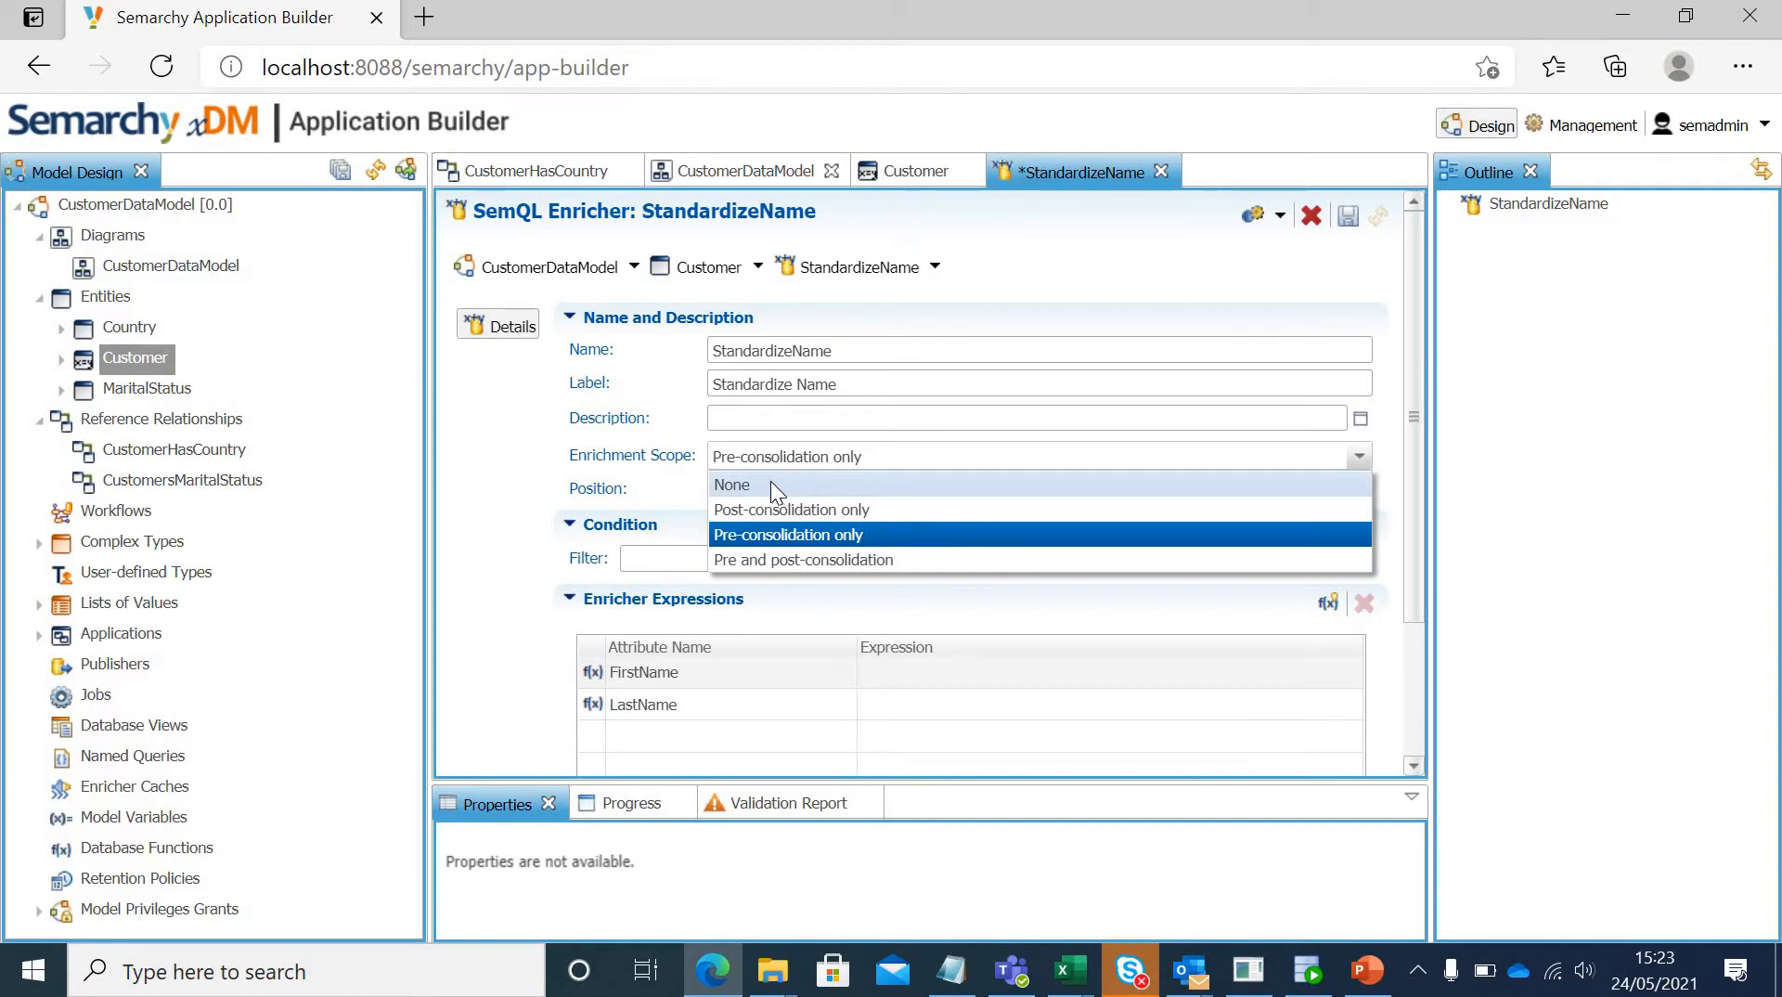
{"action": "left_click", "coordinate": [784, 536]}
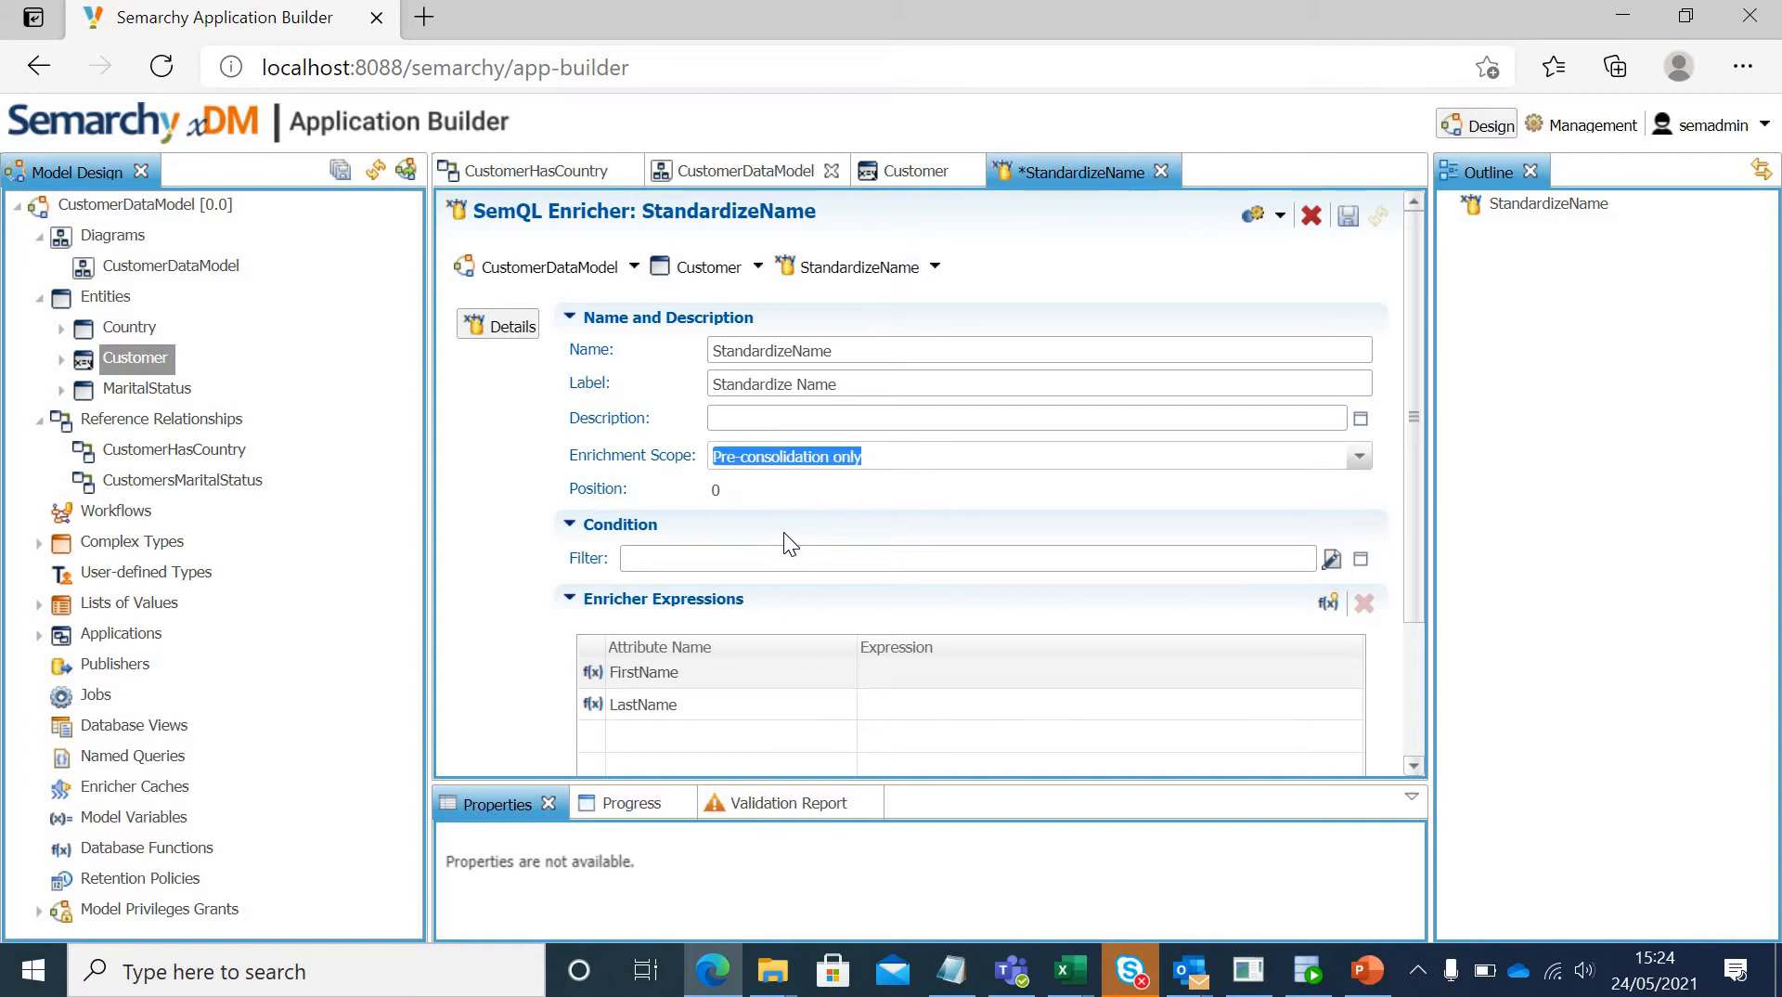
{"action": "left_click", "coordinate": [905, 553]}
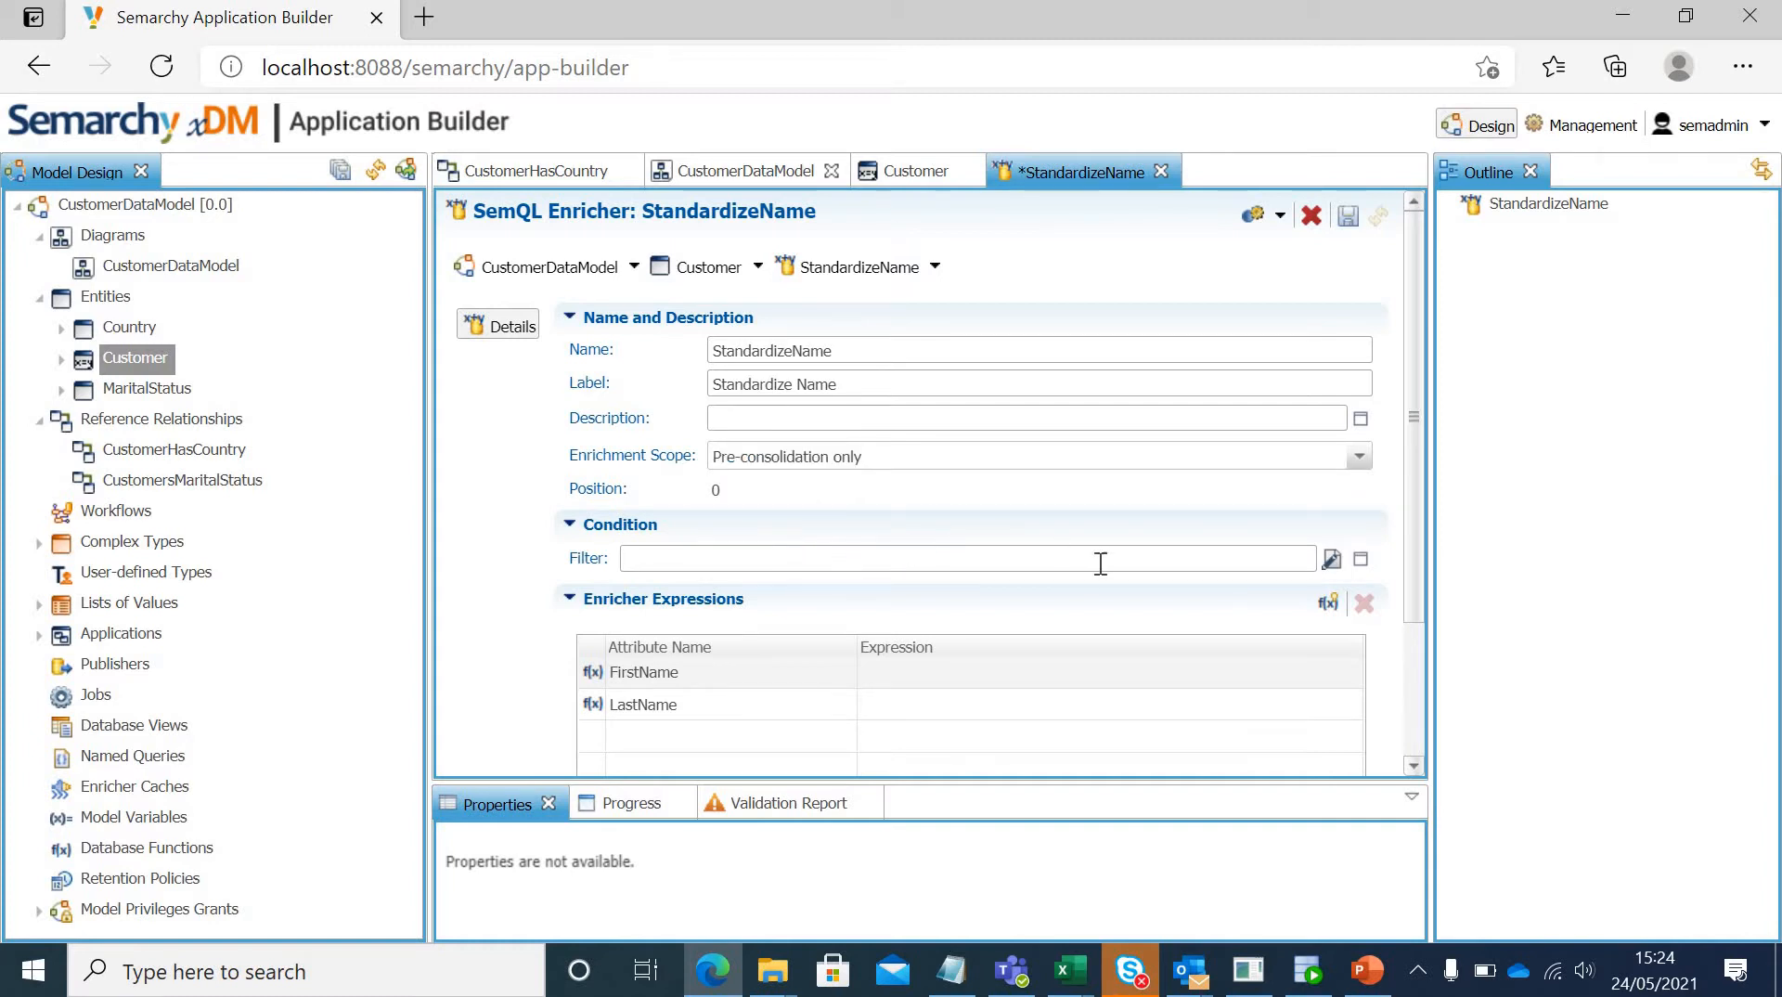
Step: Review which attributes are selected for the enricher expressions, and cancel the selection dialog
{"action": "left_click_drag", "start_coordinate": [1412, 559], "coordinate": [1420, 658]}
{"action": "left_click", "coordinate": [1212, 556]}
{"action": "left_click", "coordinate": [1219, 525]}
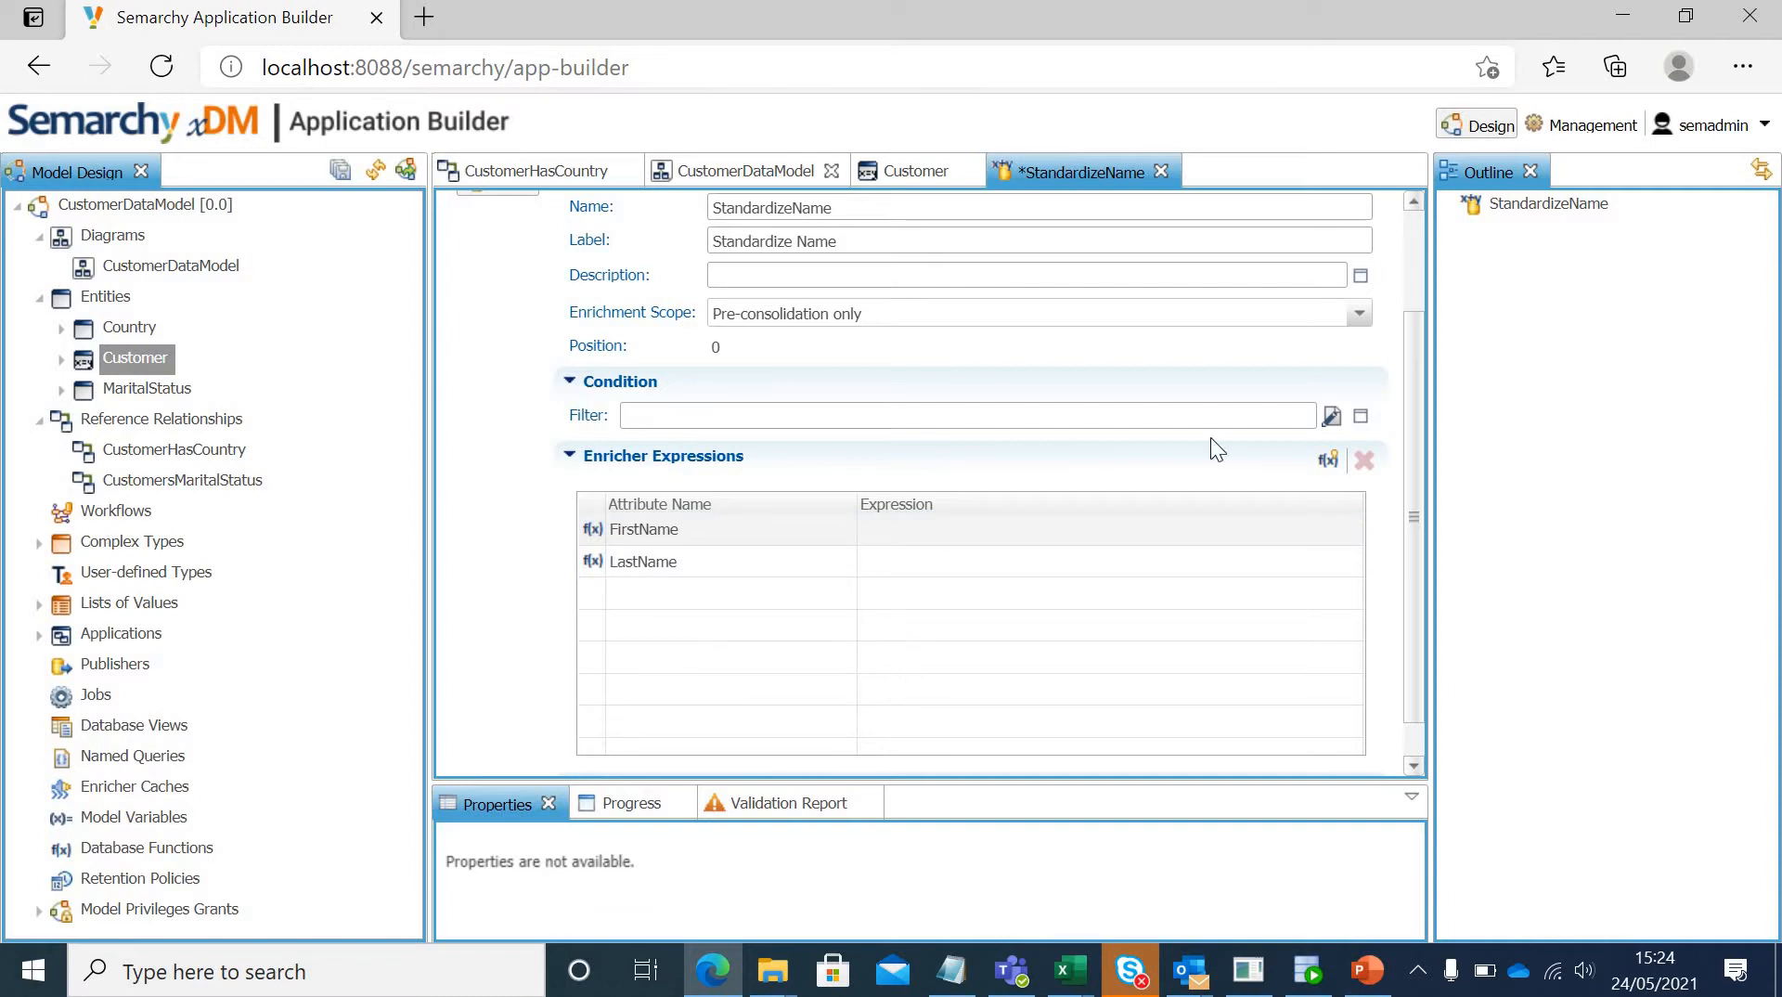
{"action": "left_click", "coordinate": [1333, 452]}
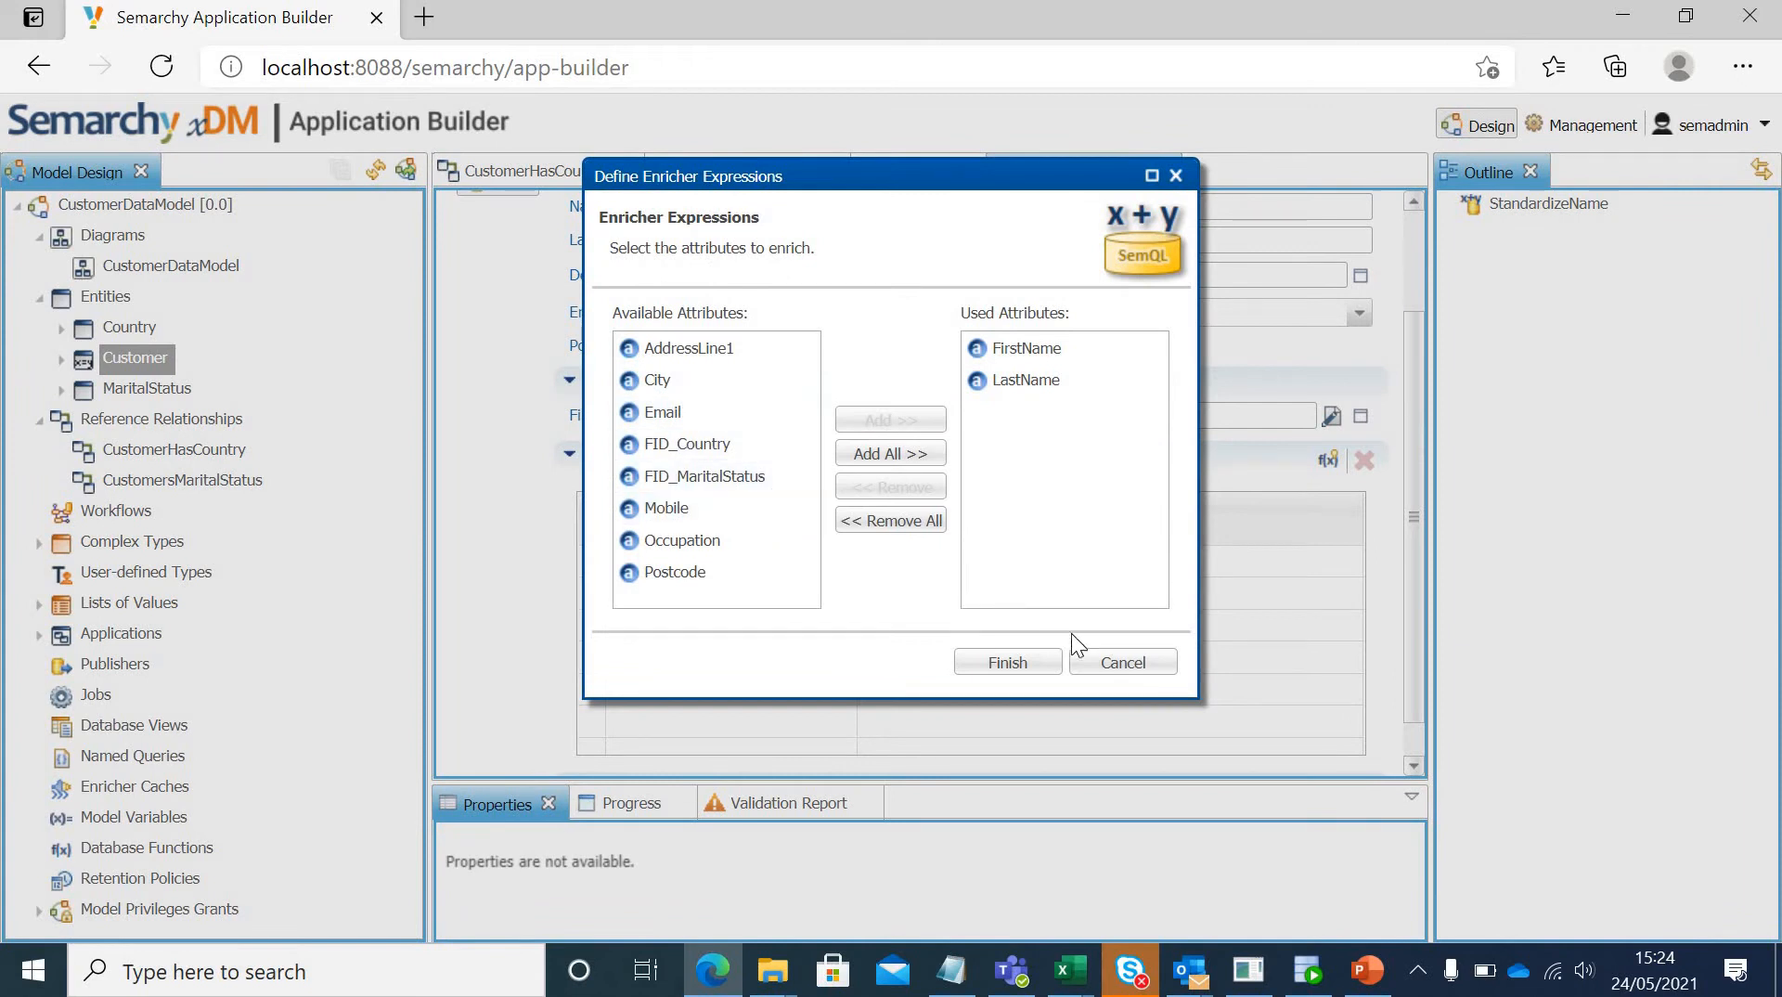
{"action": "left_click", "coordinate": [1113, 664]}
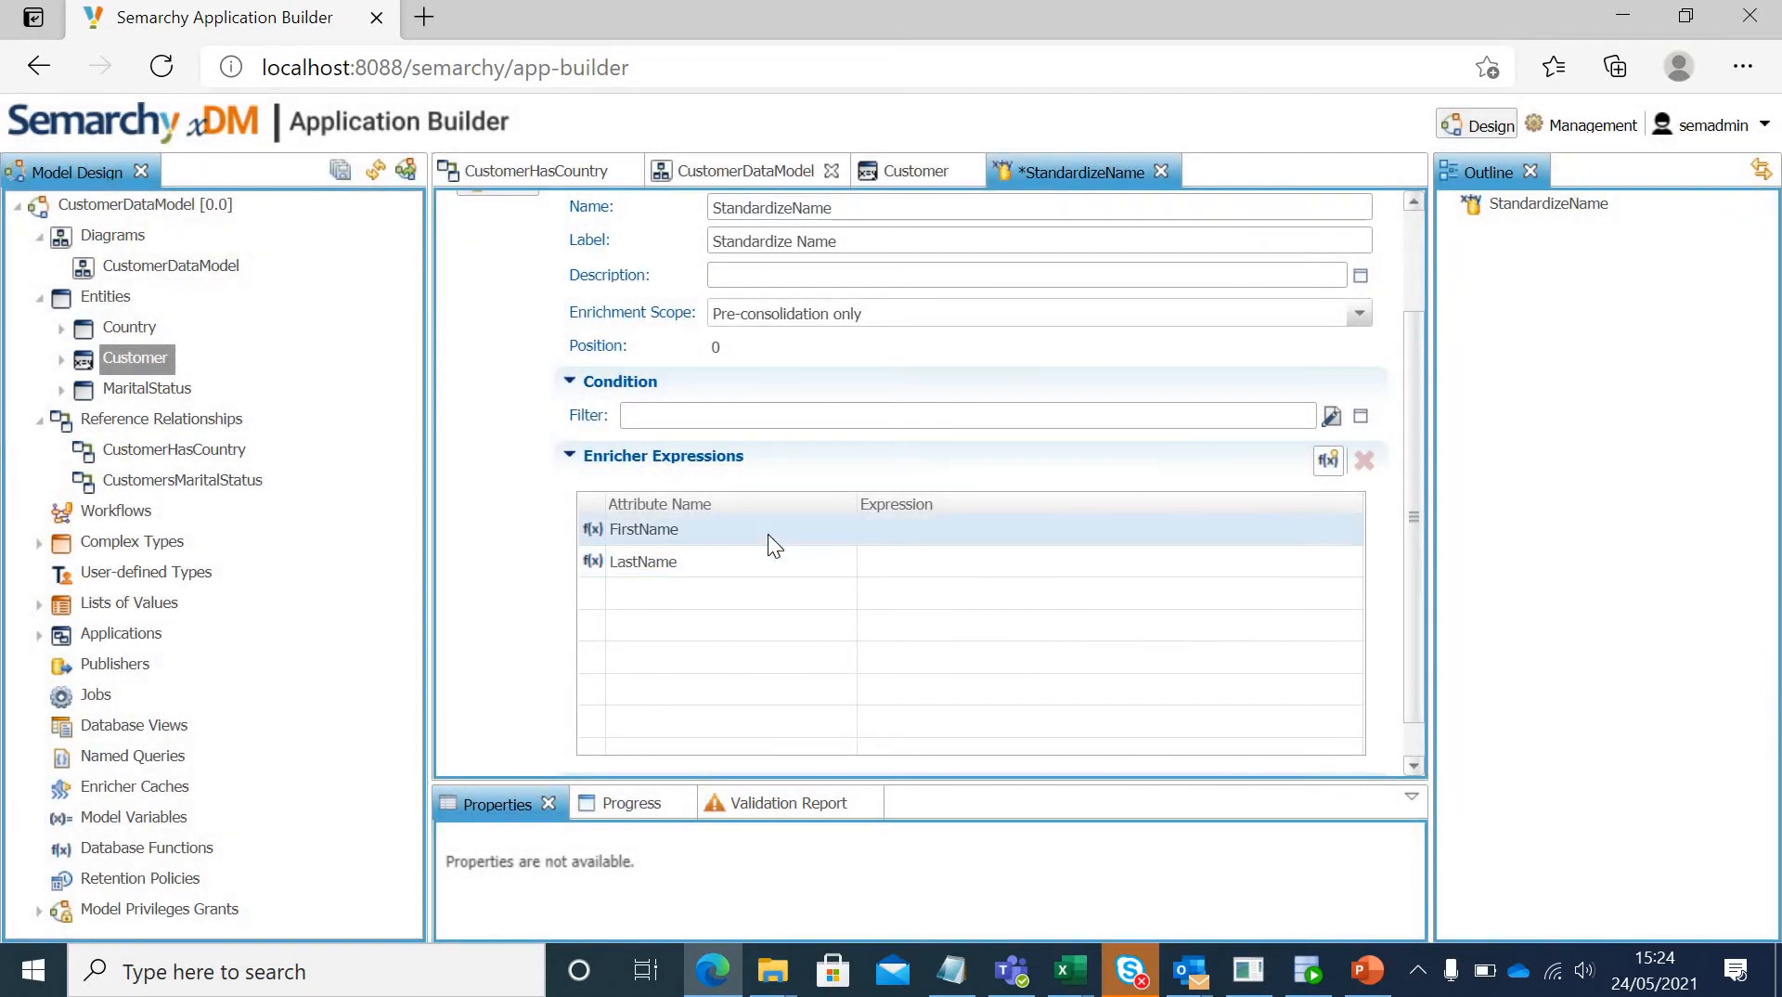
Step: Open the expression editor for FirstName, widen its window, and browse the full function list to the INITCAP function
{"action": "left_click", "coordinate": [766, 533]}
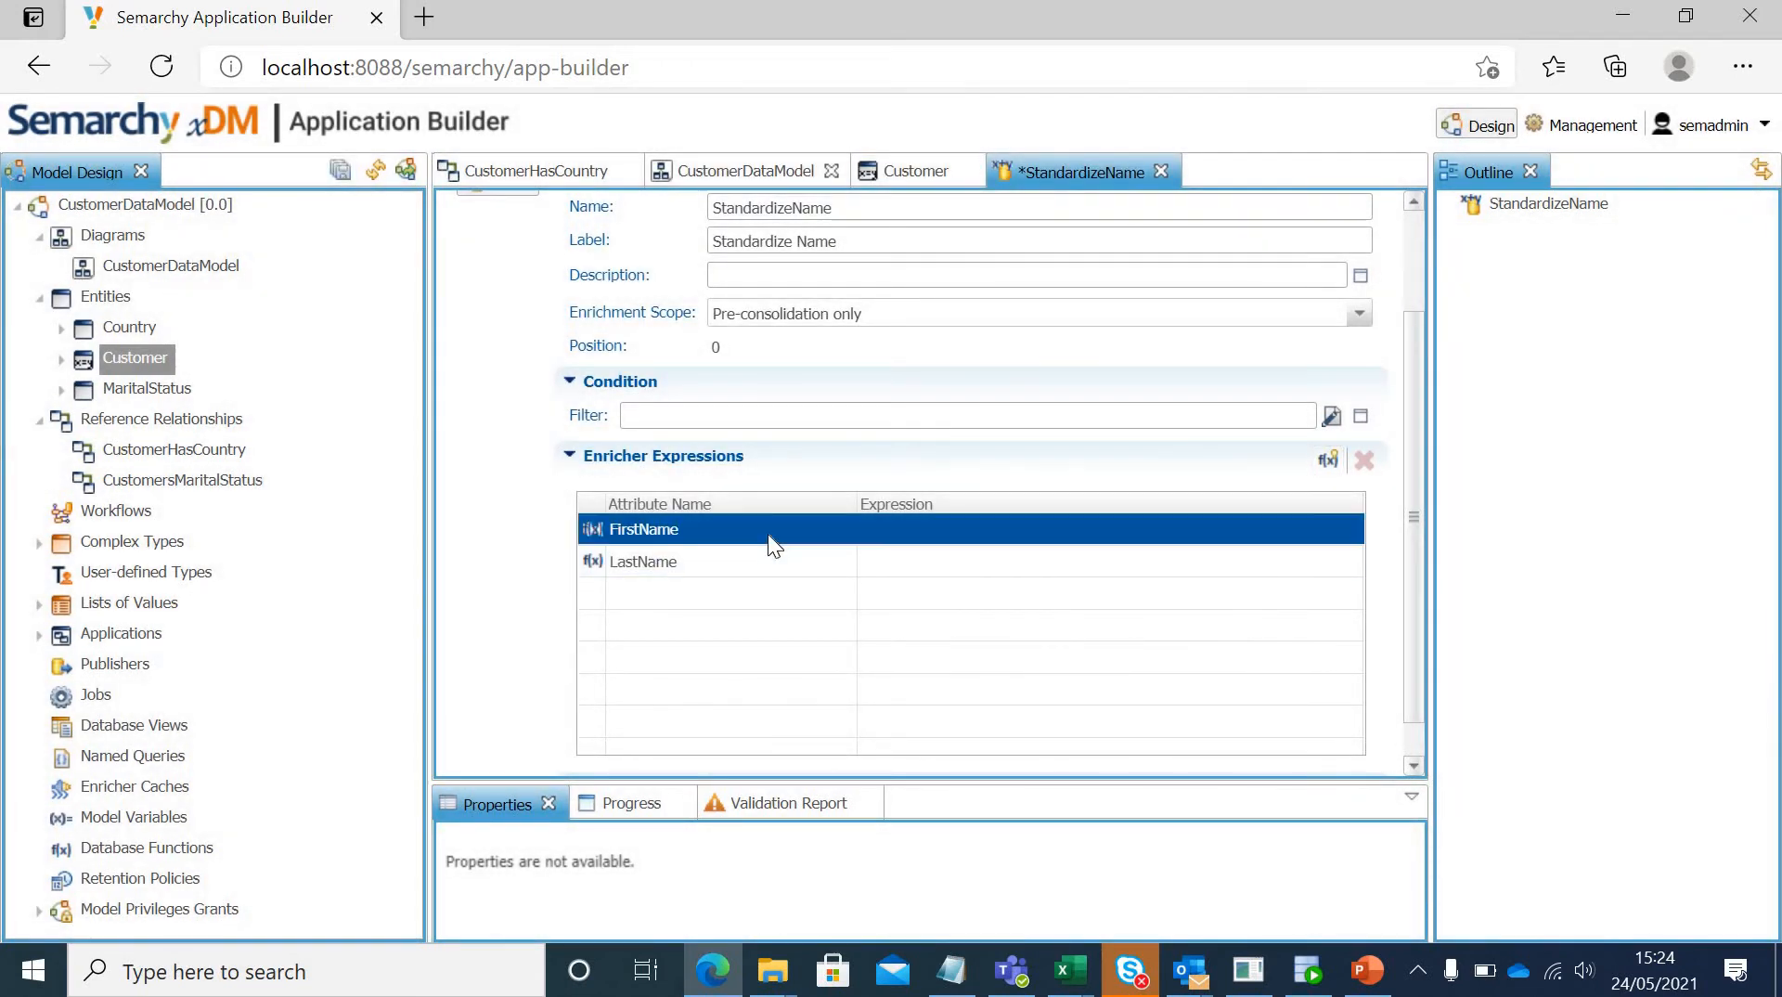
{"action": "left_click", "coordinate": [916, 527]}
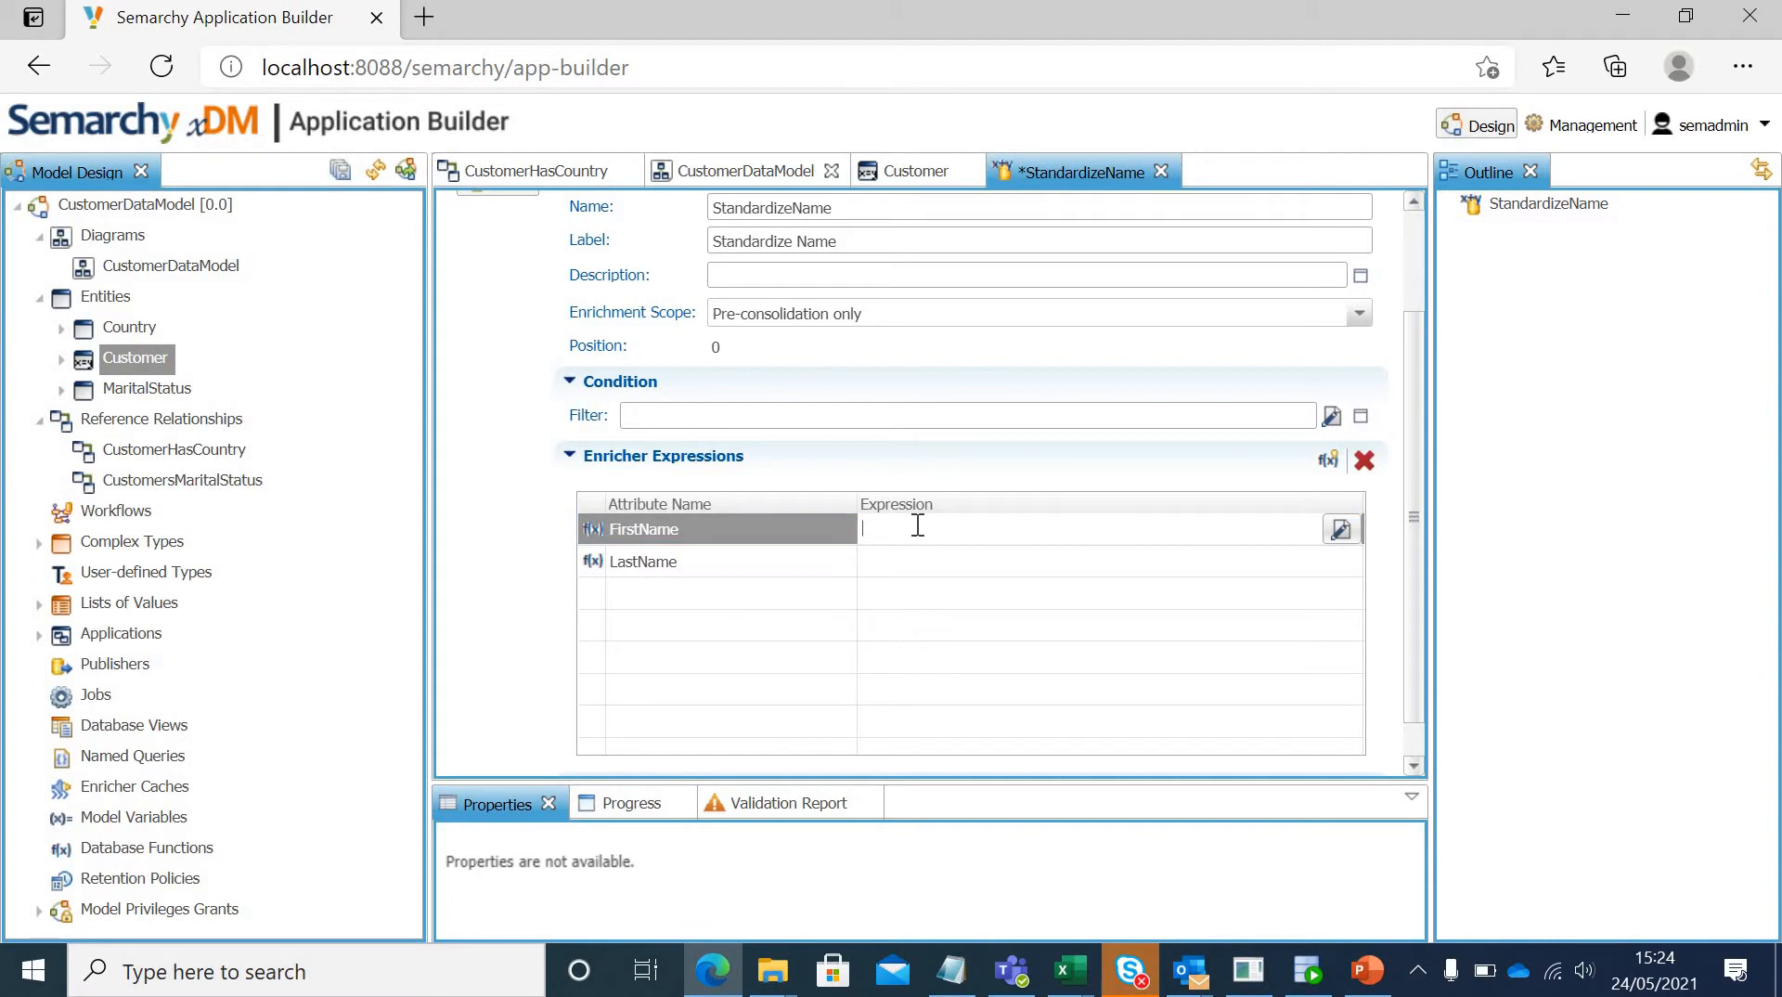
{"action": "left_click", "coordinate": [1340, 529]}
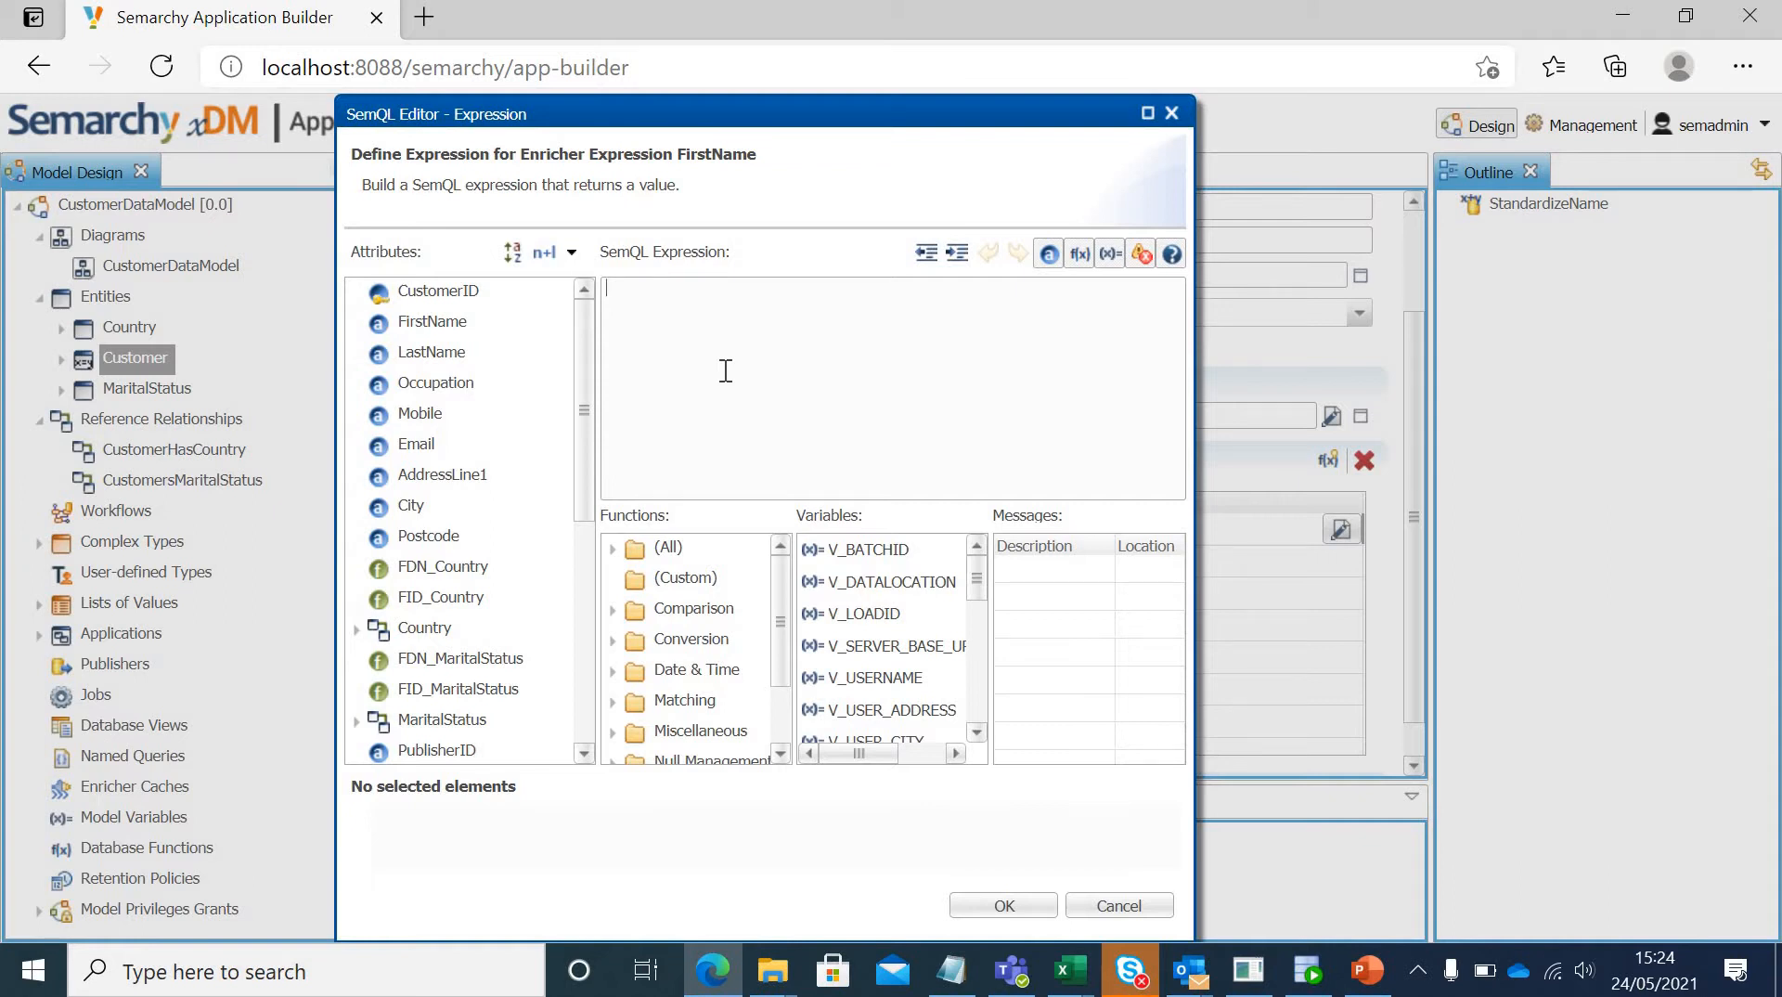
{"action": "left_click", "coordinate": [612, 547]}
{"action": "mouse_move", "coordinate": [783, 570]}
{"action": "left_mouse_down"}
{"action": "mouse_move", "coordinate": [789, 705]}
{"action": "mouse_move", "coordinate": [782, 542]}
{"action": "left_mouse_up"}
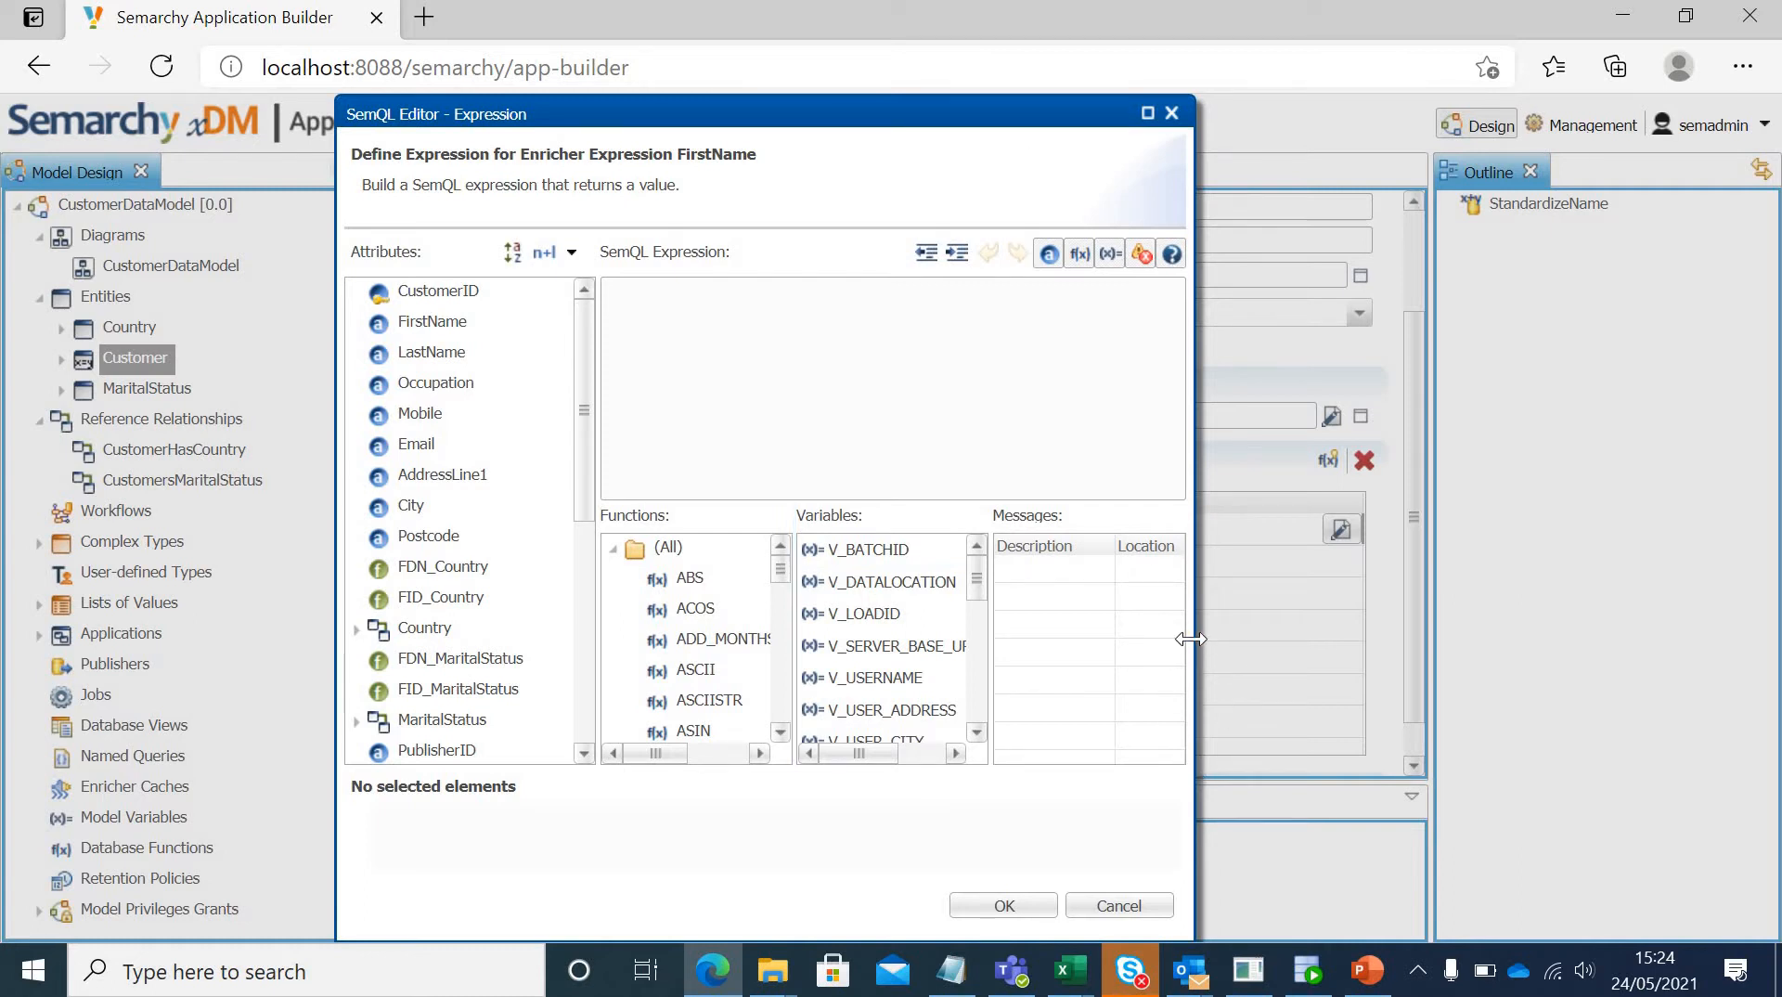
{"action": "left_click_drag", "start_coordinate": [1191, 639], "coordinate": [1427, 629]}
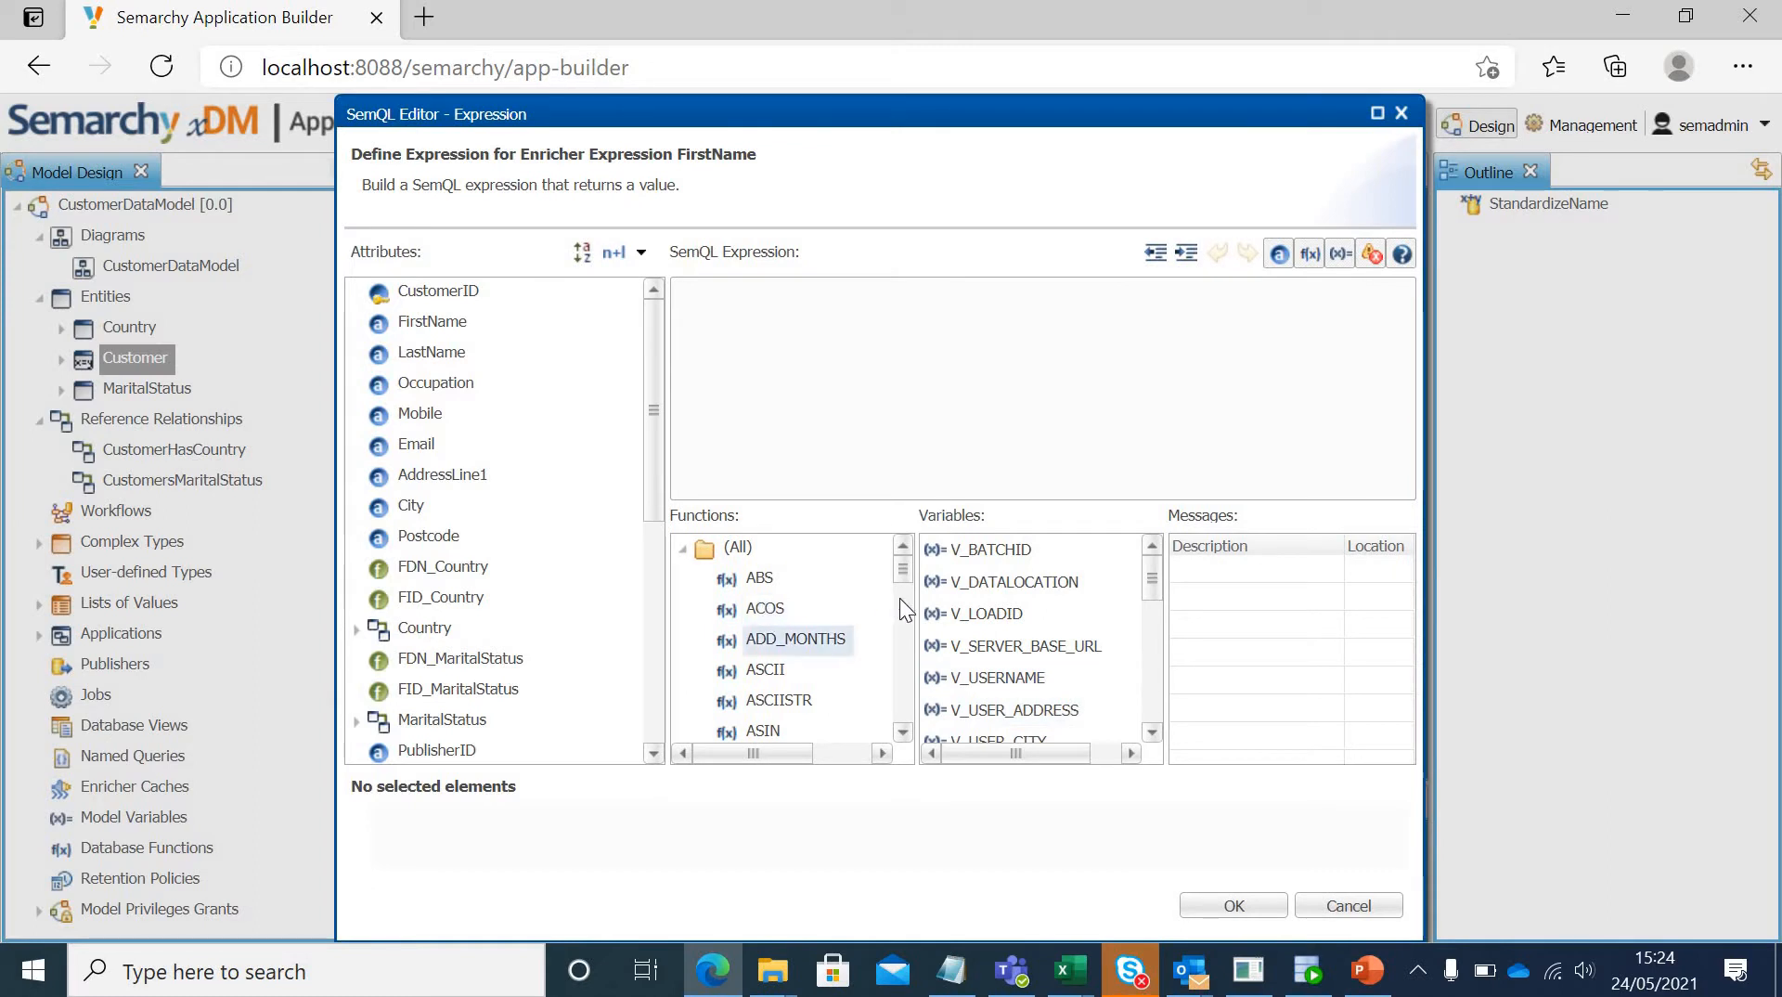
{"action": "left_click_drag", "start_coordinate": [899, 566], "coordinate": [900, 606]}
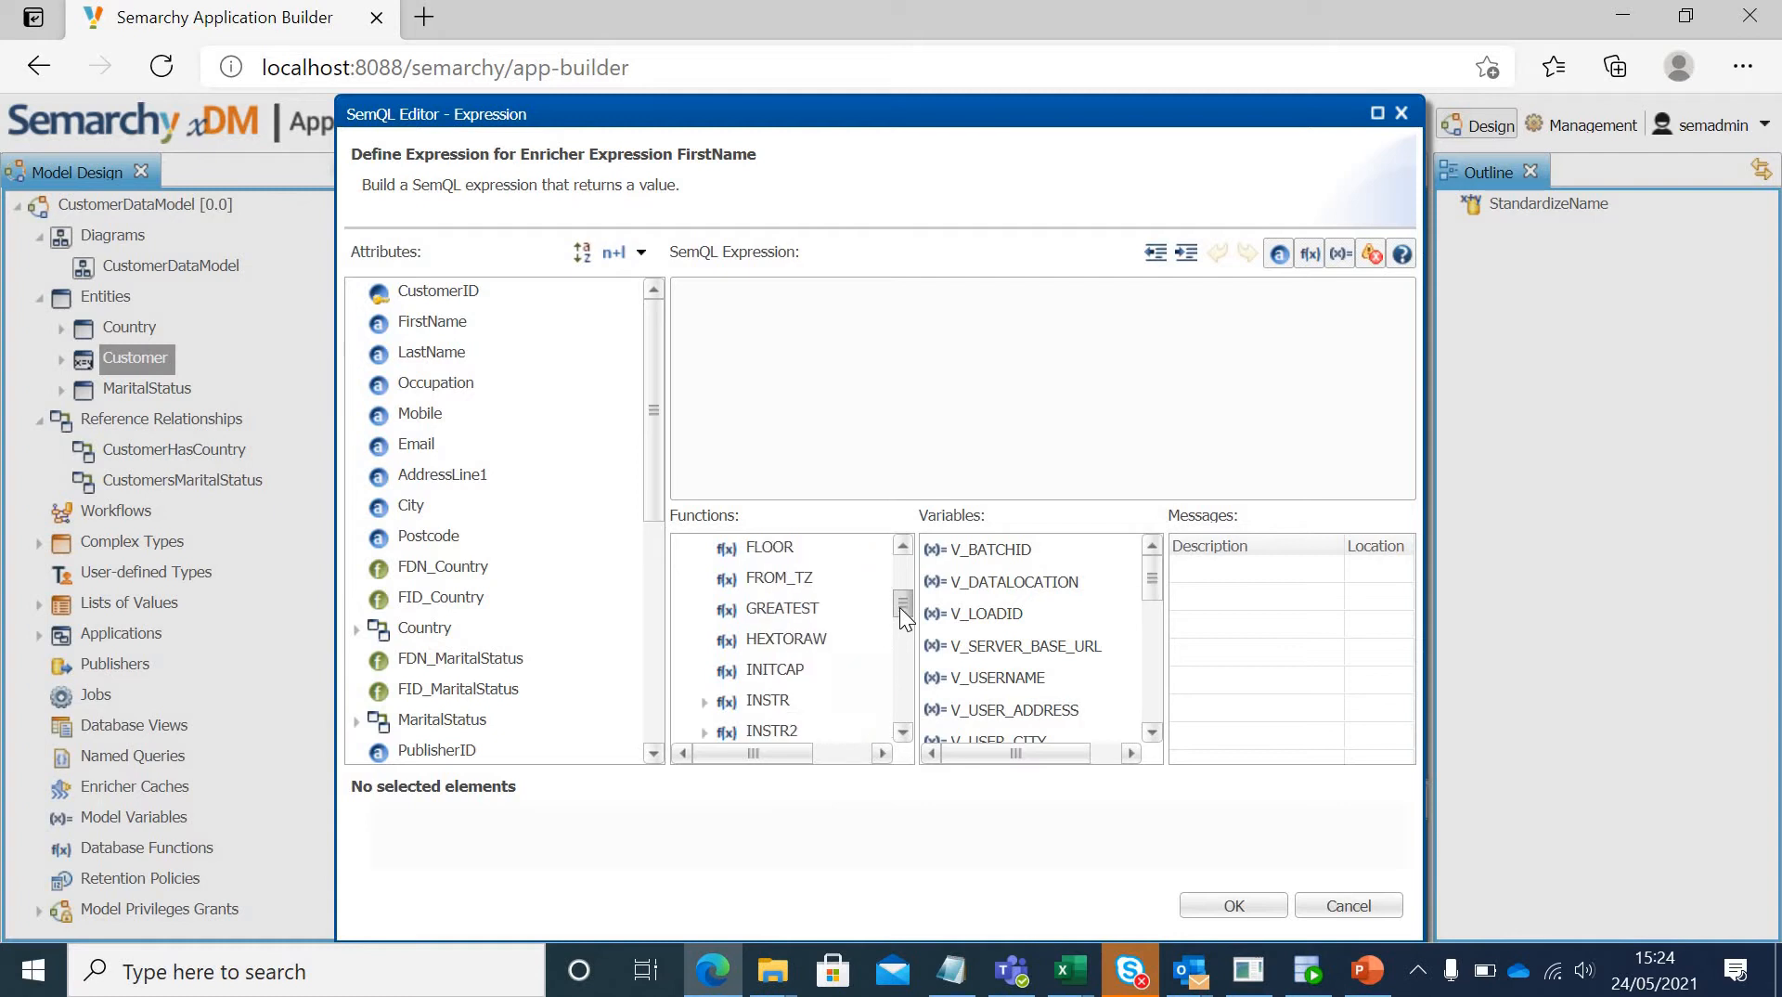
Step: Build the expression INITCAP(FirstName) by inserting the INITCAP function and replacing its string argument with the FirstName attribute
{"action": "left_click", "coordinate": [776, 668]}
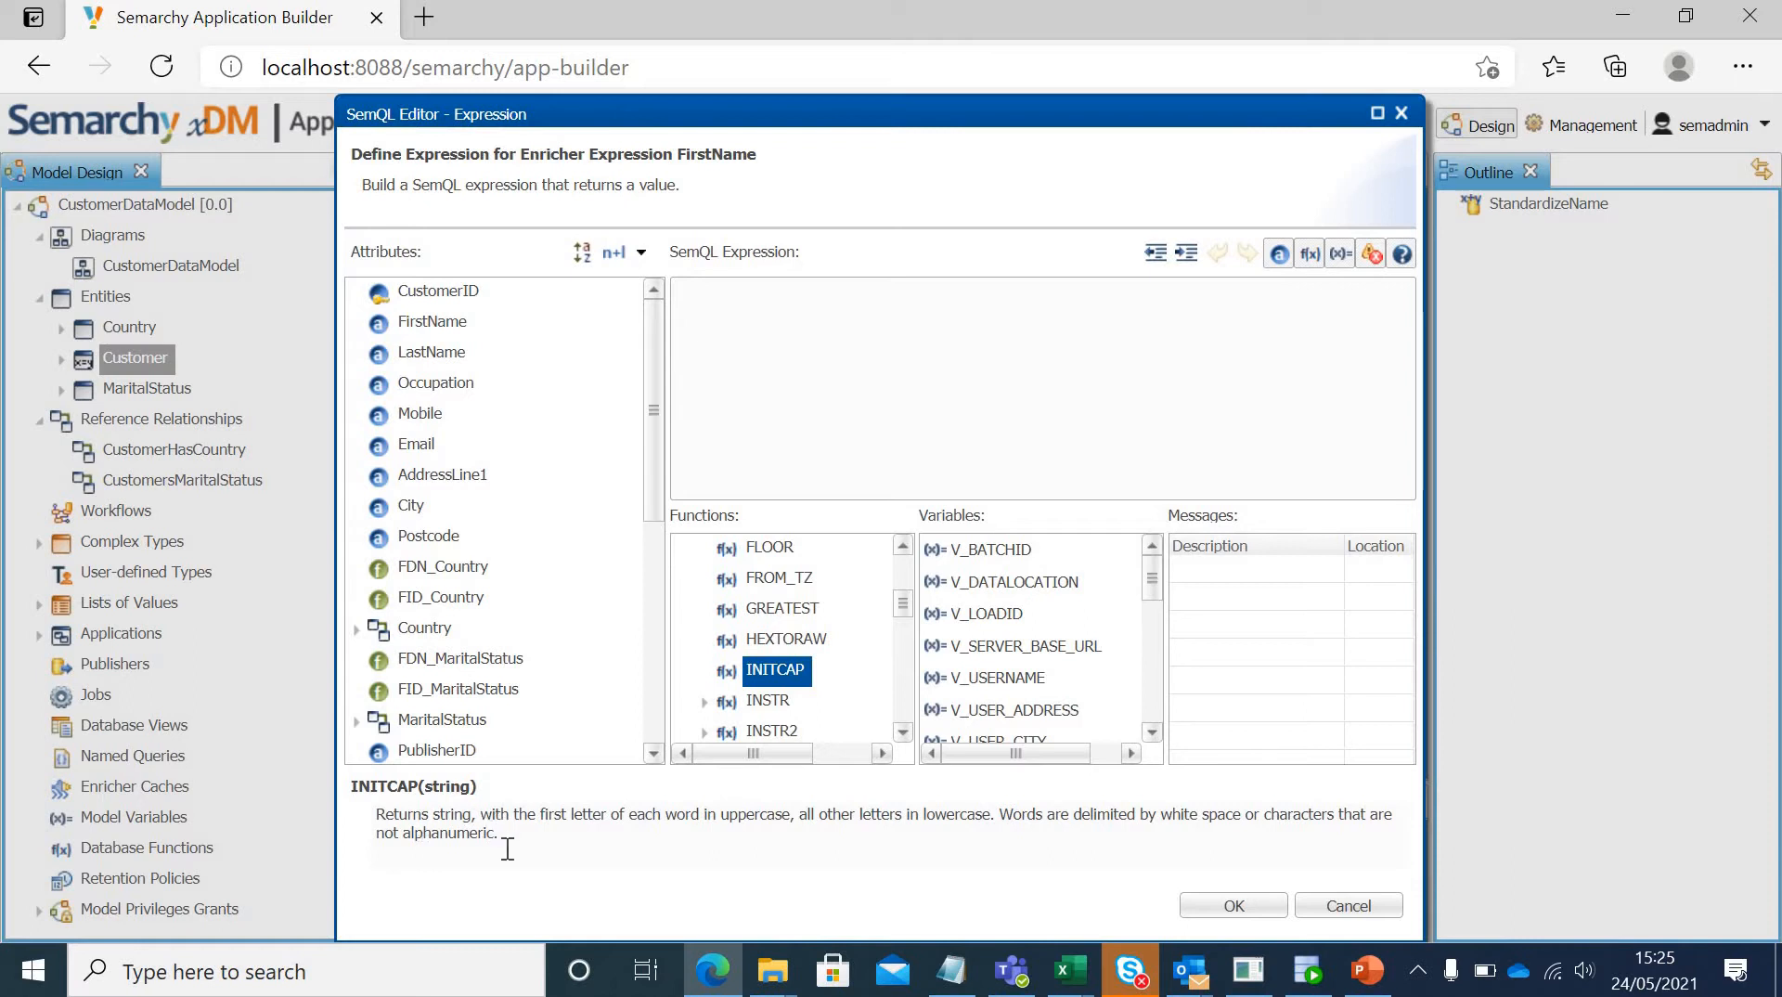
{"action": "double_click", "coordinate": [775, 668]}
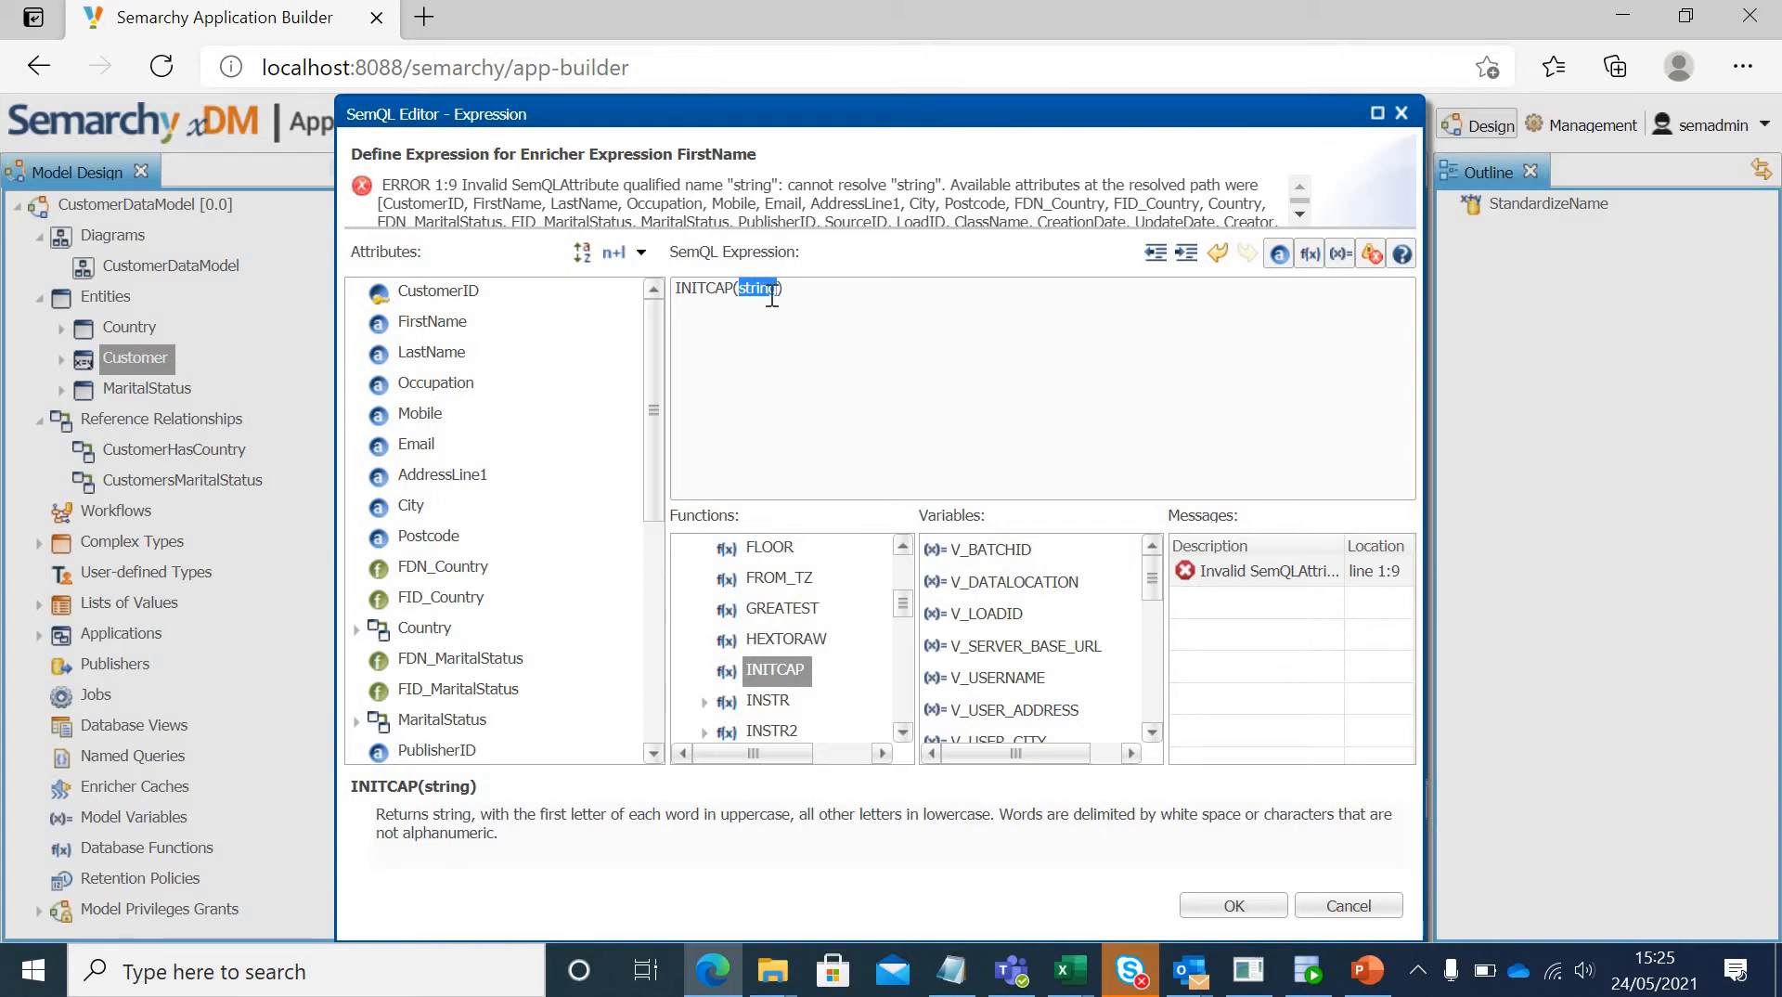
{"action": "key", "text": "BackSpace"}
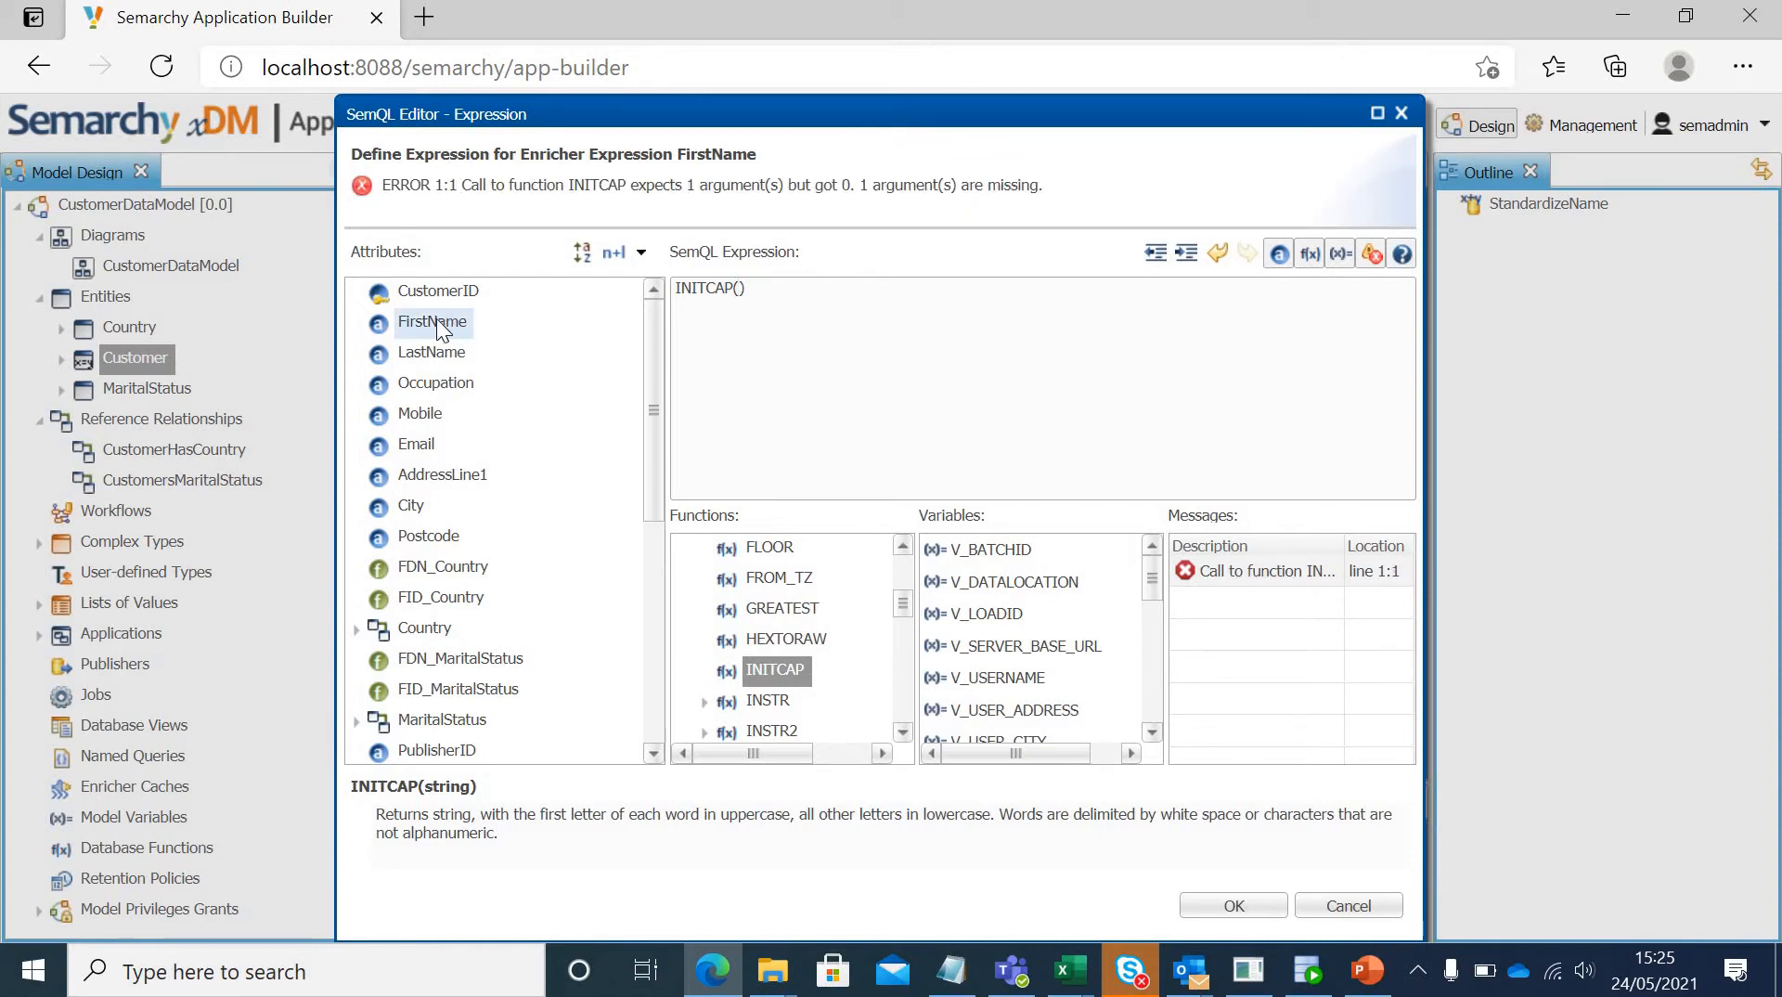
{"action": "double_click", "coordinate": [432, 322]}
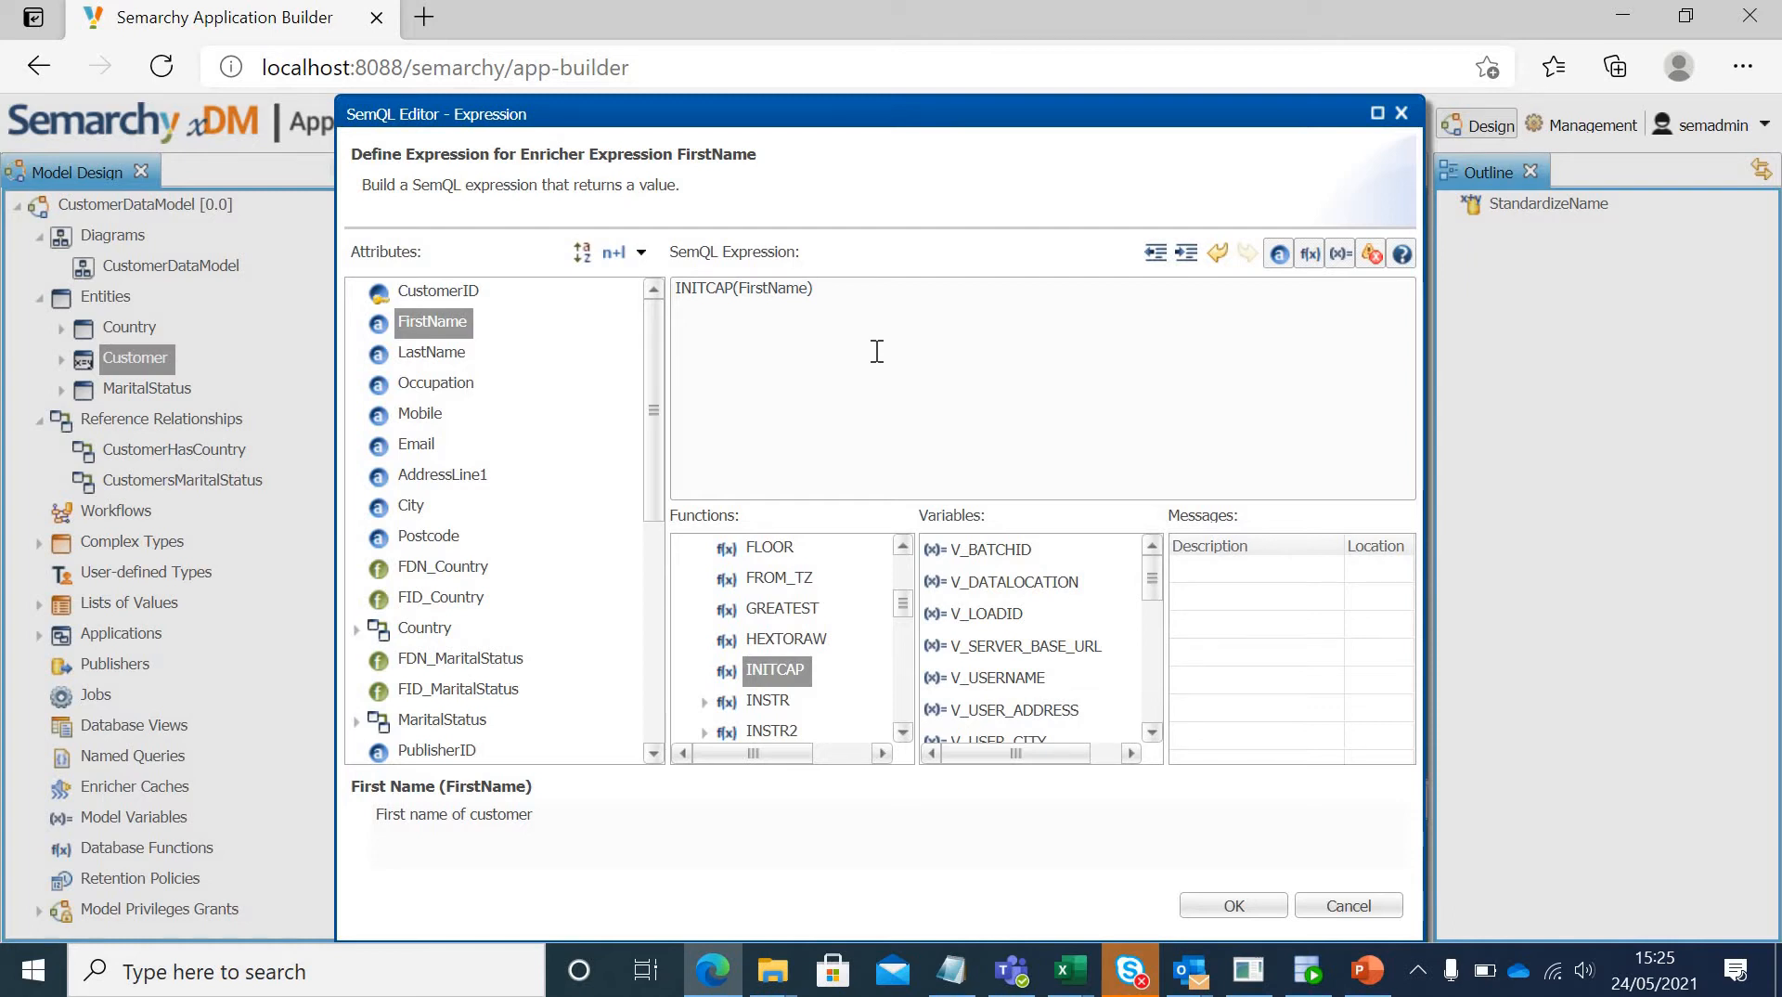
Step: Hide and restore the messages pane, and test the expression validation with the invalid attribute FirstName1 before reverting it
{"action": "left_click", "coordinate": [1370, 254]}
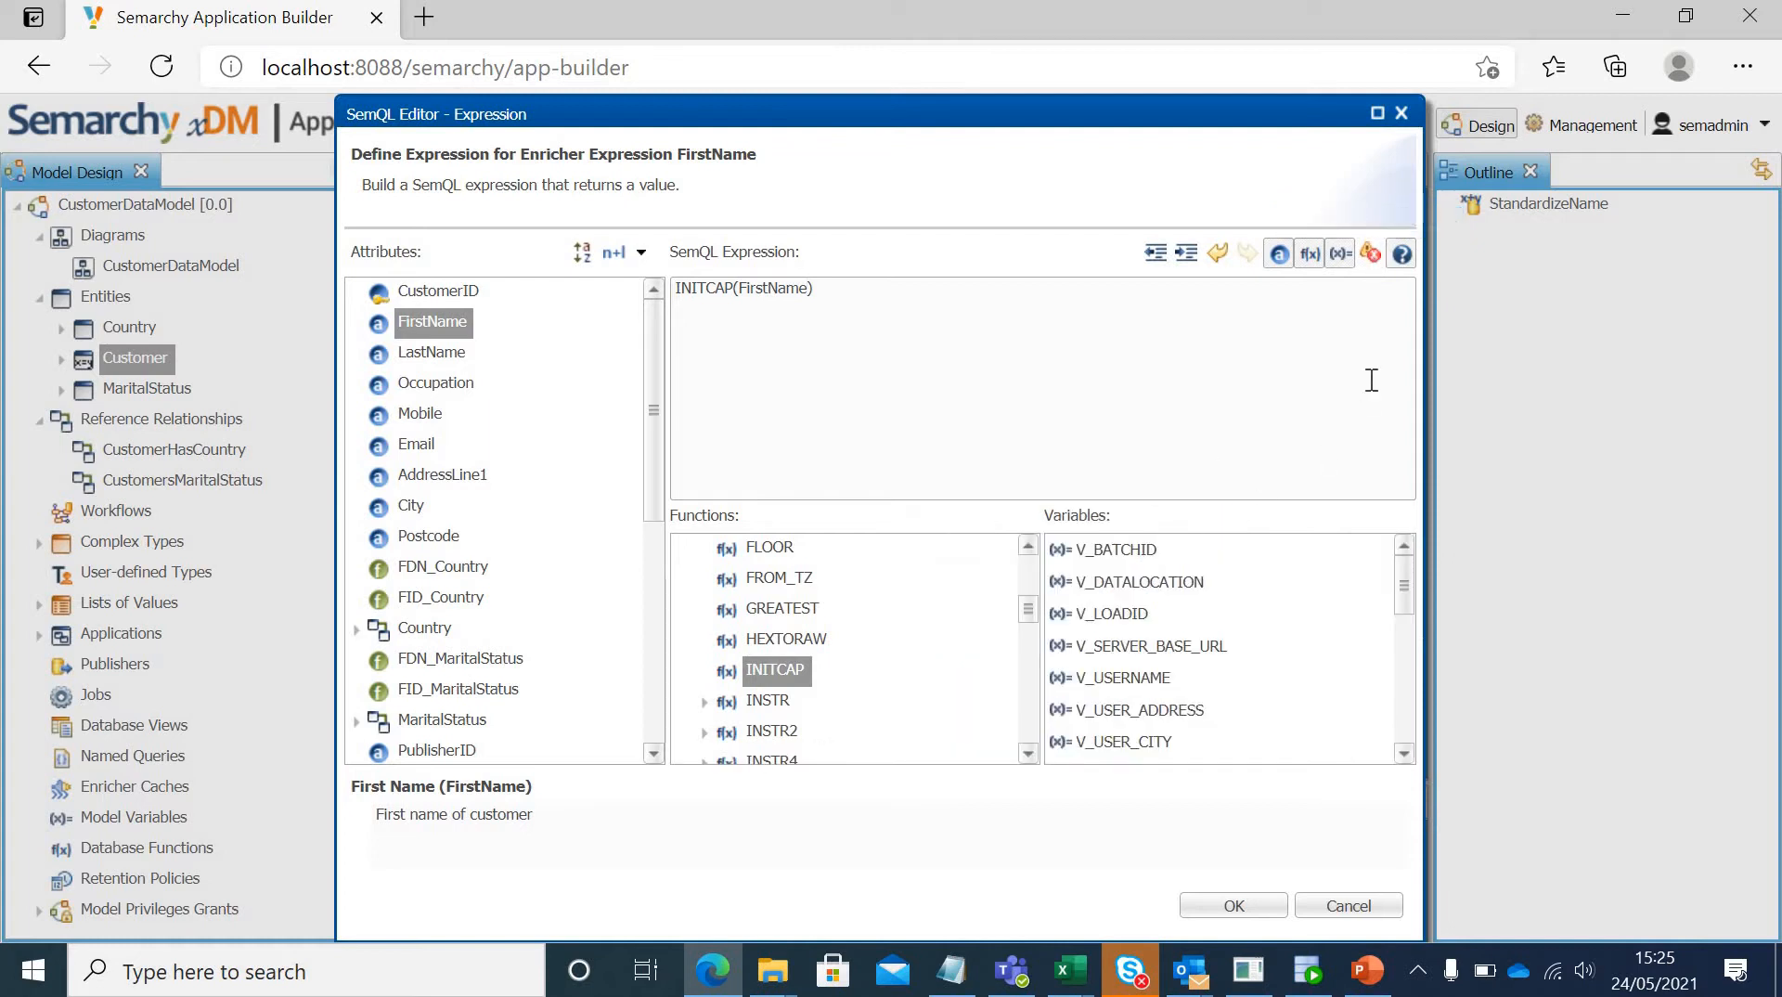
{"action": "left_click", "coordinate": [1370, 254]}
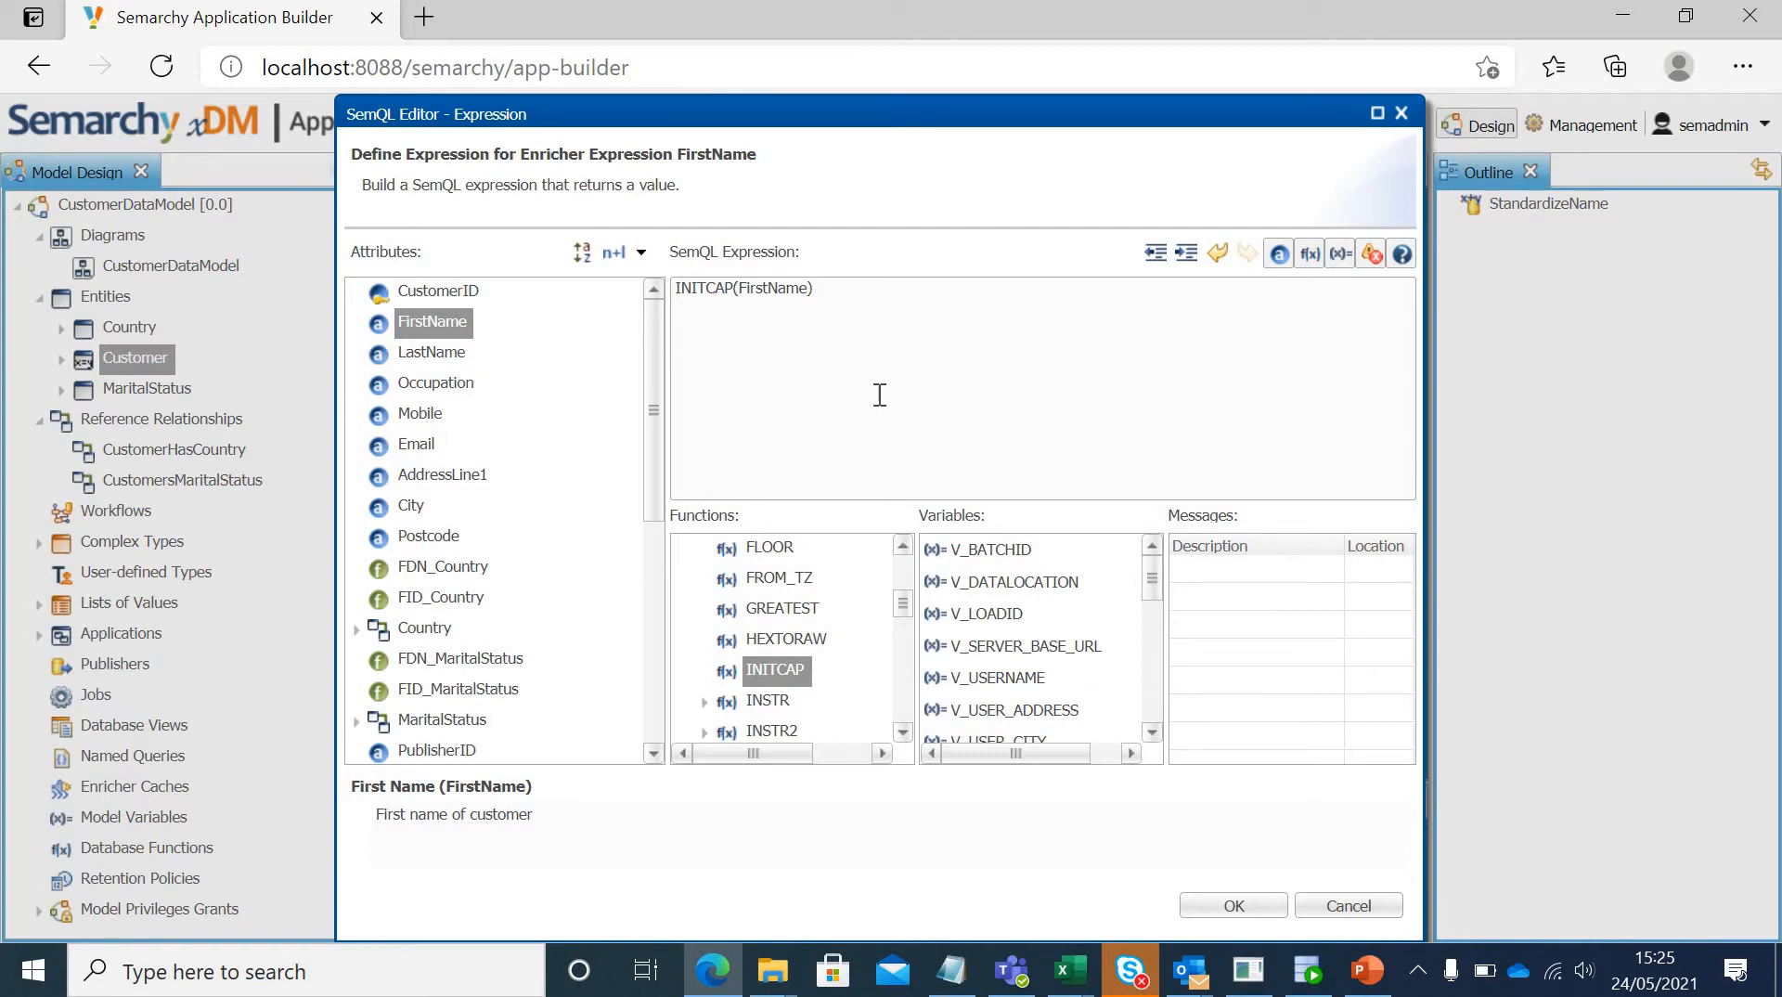
{"action": "type", "text": "1"}
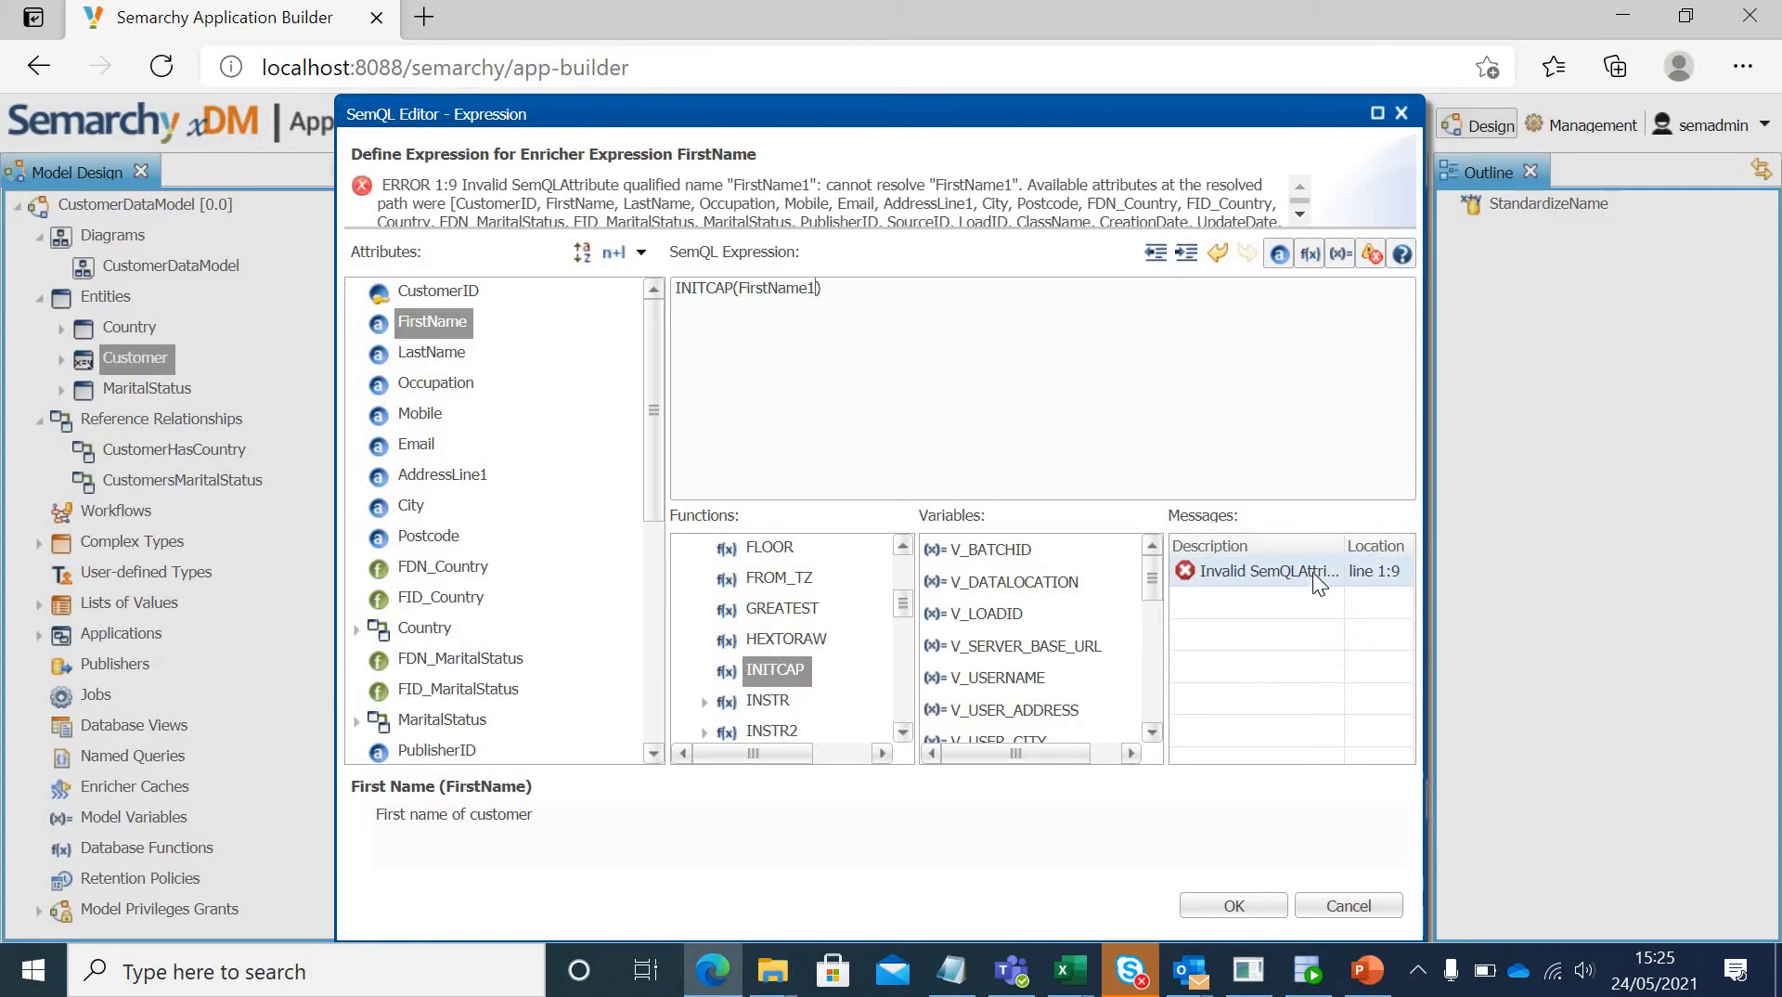
{"action": "key", "text": "BackSpace"}
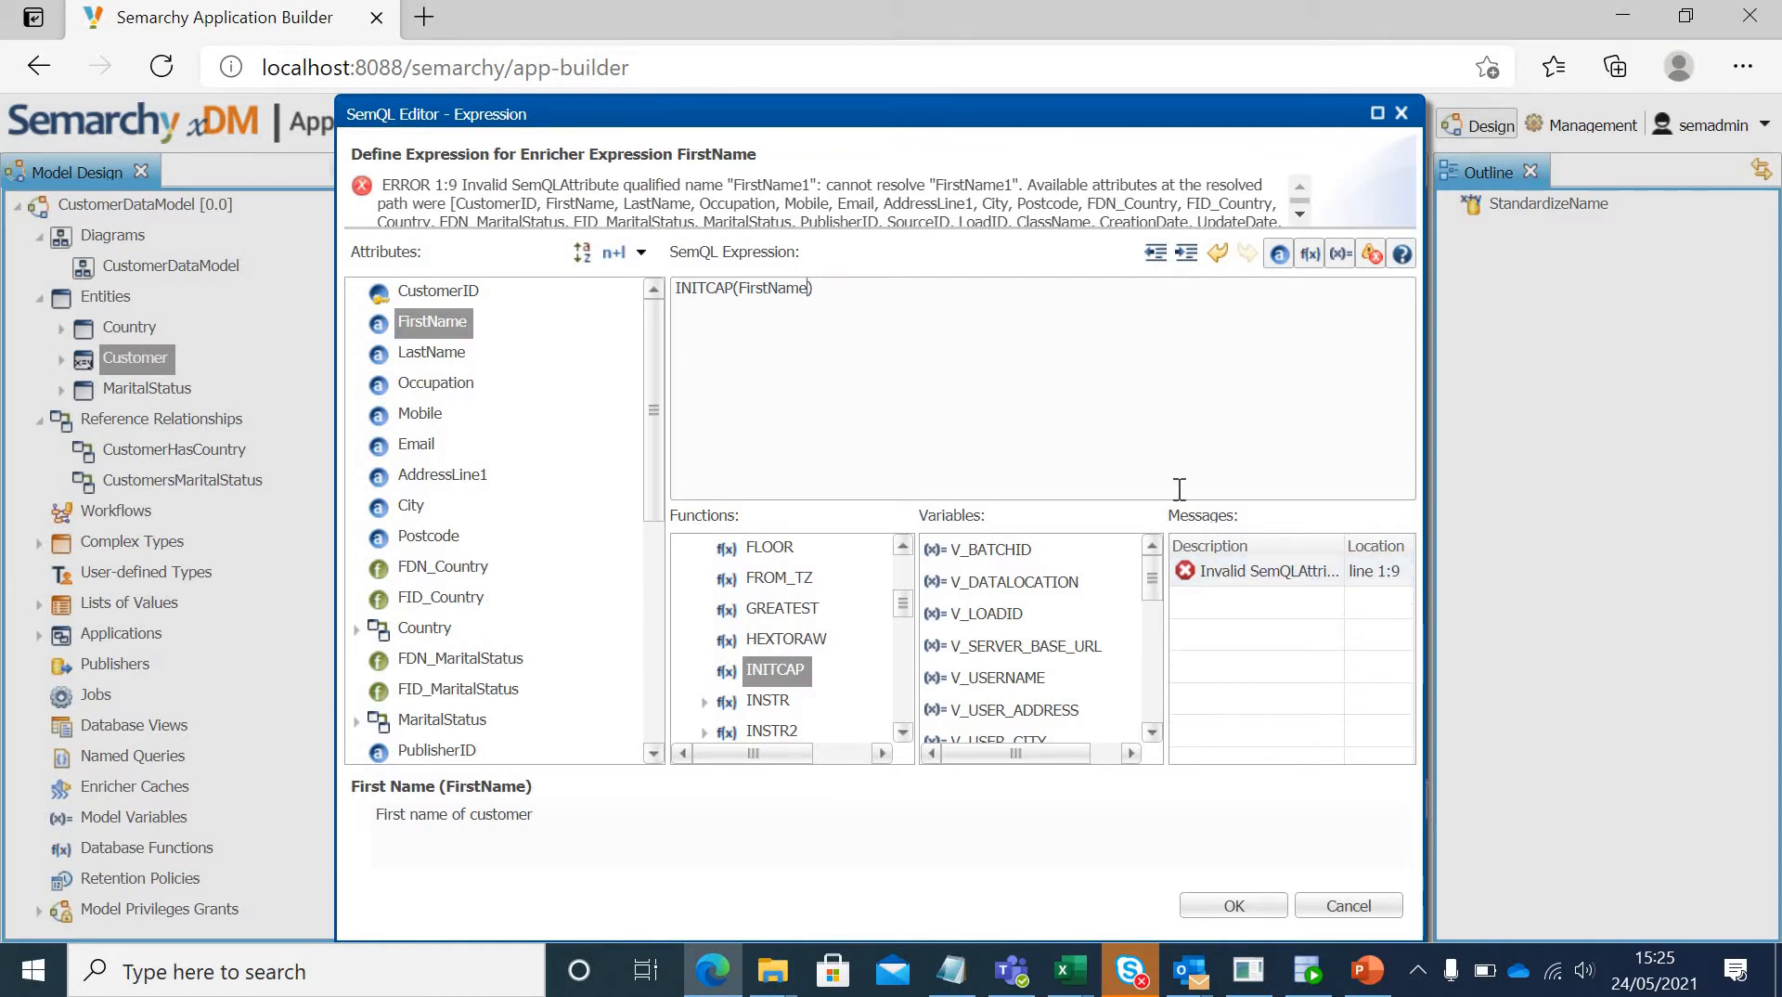
Step: Accept the FirstName expression, and define the LastName enricher expression as INITCAP(LastName)
{"action": "left_click", "coordinate": [1234, 906]}
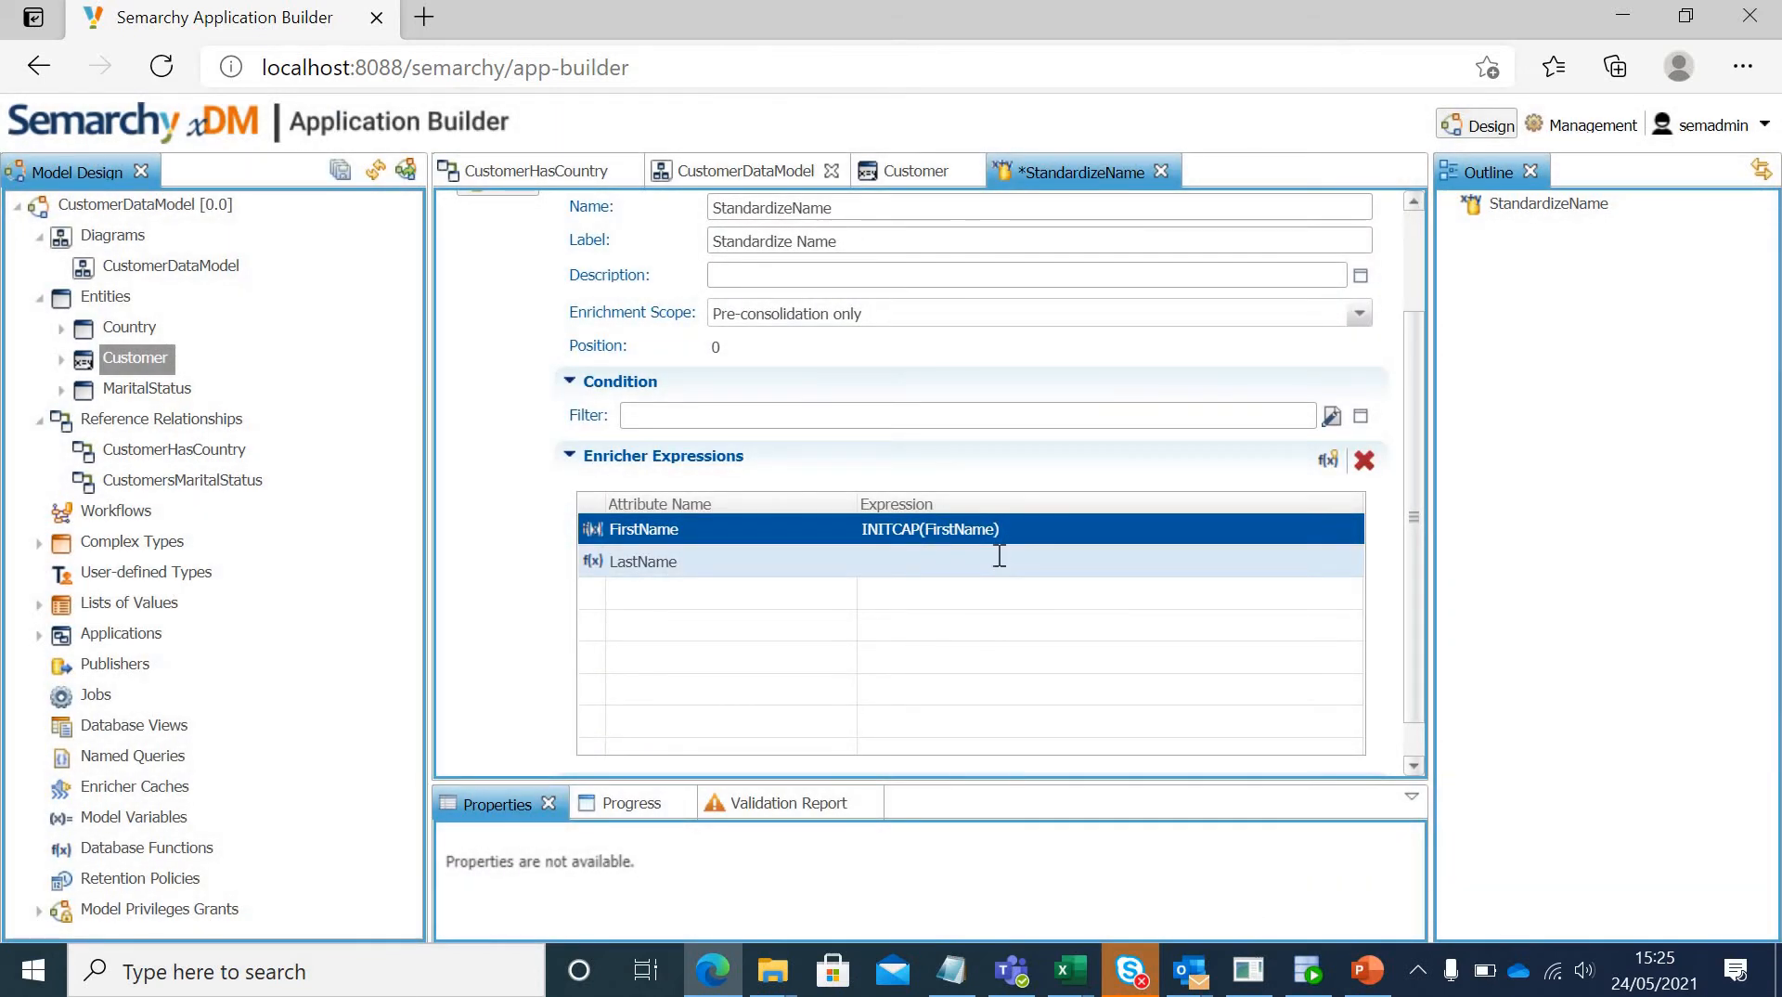
{"action": "left_click", "coordinate": [998, 555]}
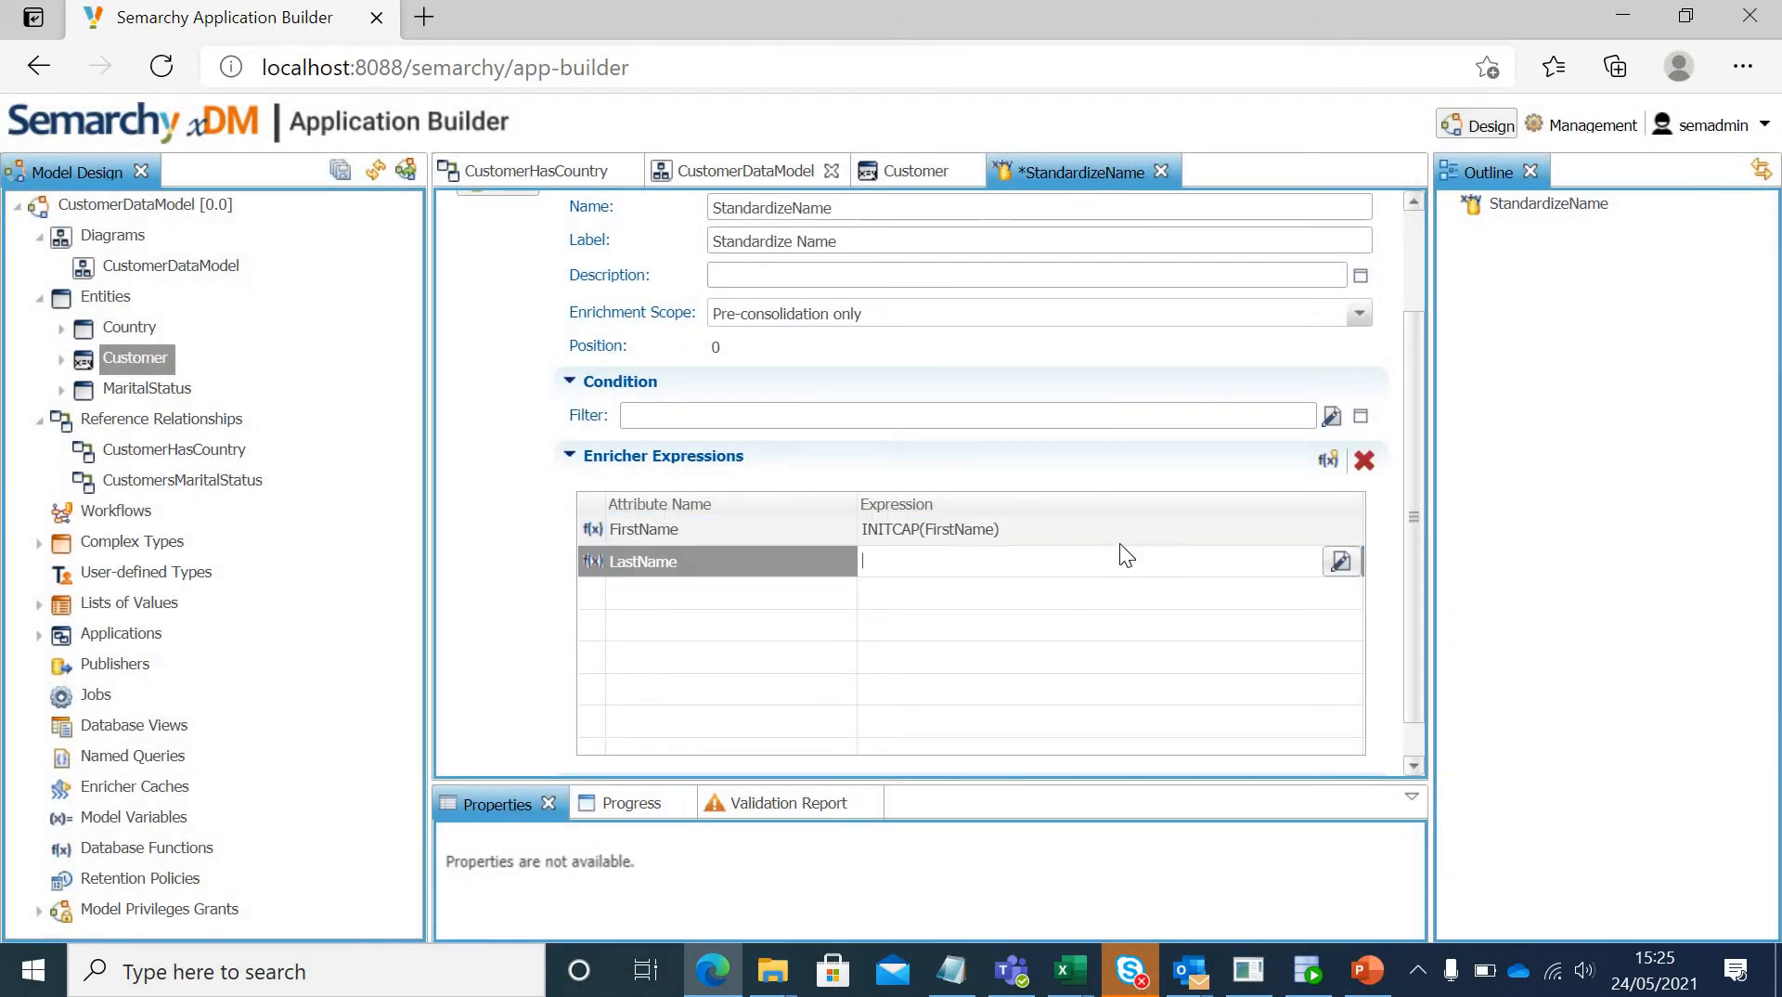
{"action": "left_click", "coordinate": [1339, 561]}
{"action": "type", "text": "I"}
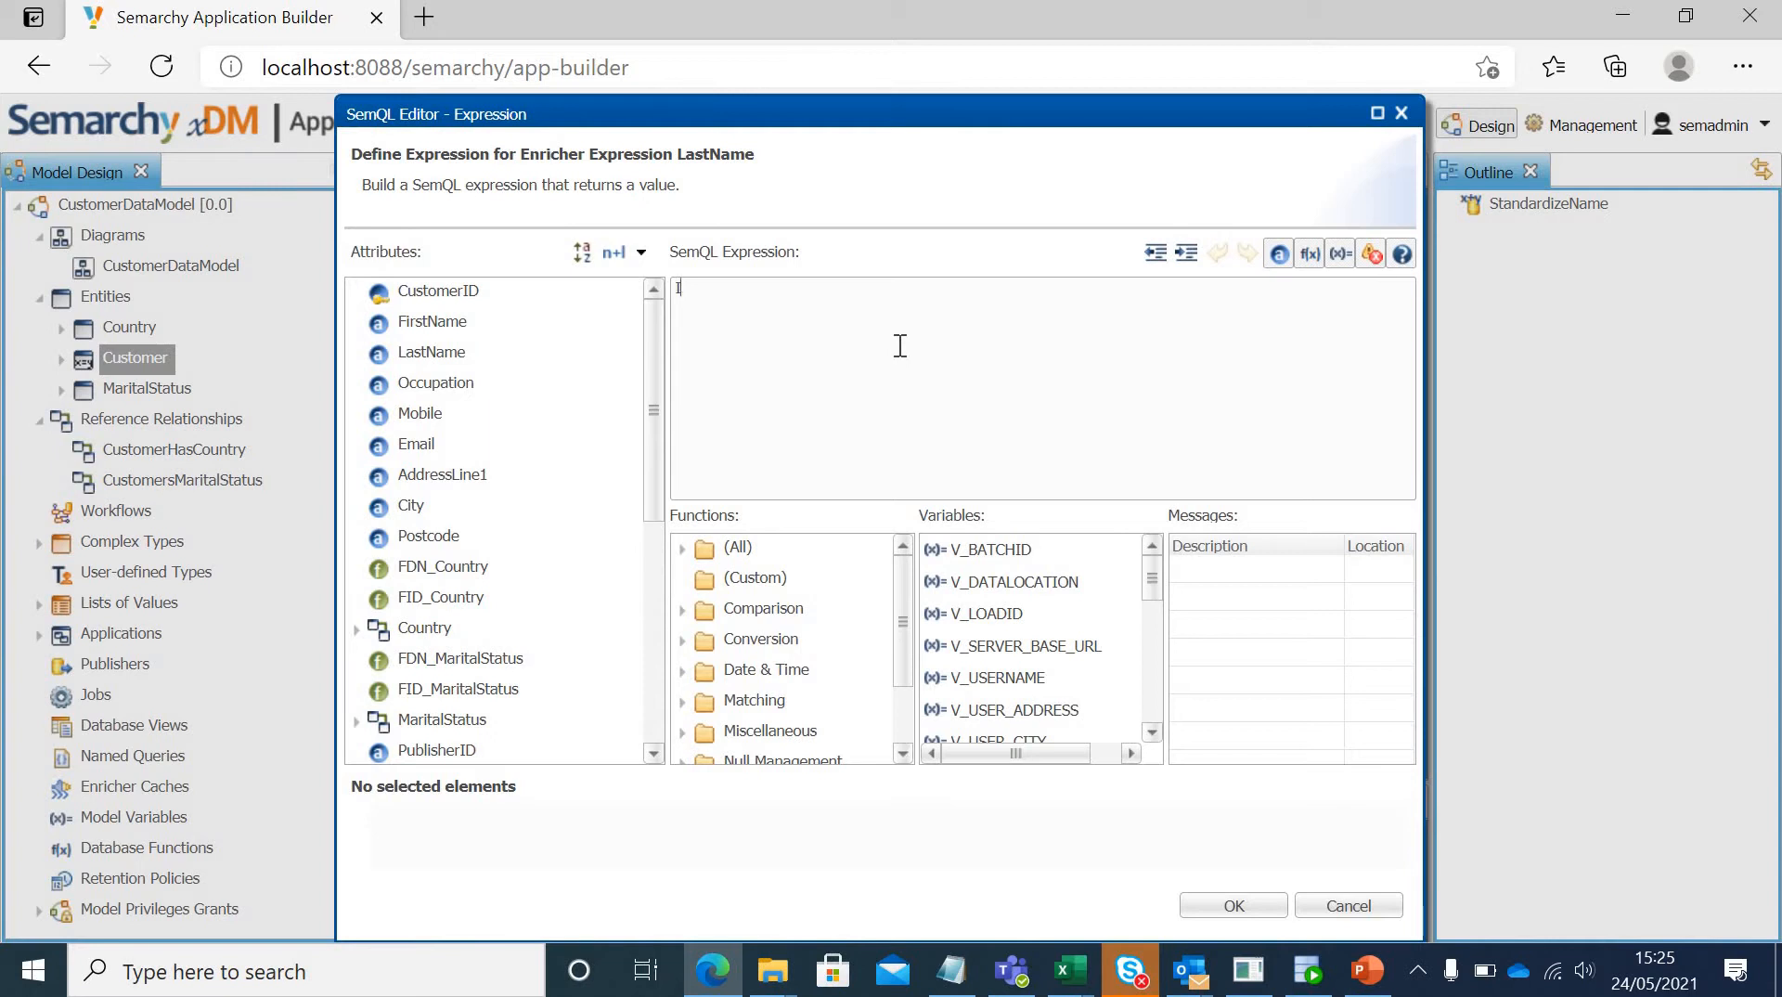
{"action": "type", "text": "NITCAP"}
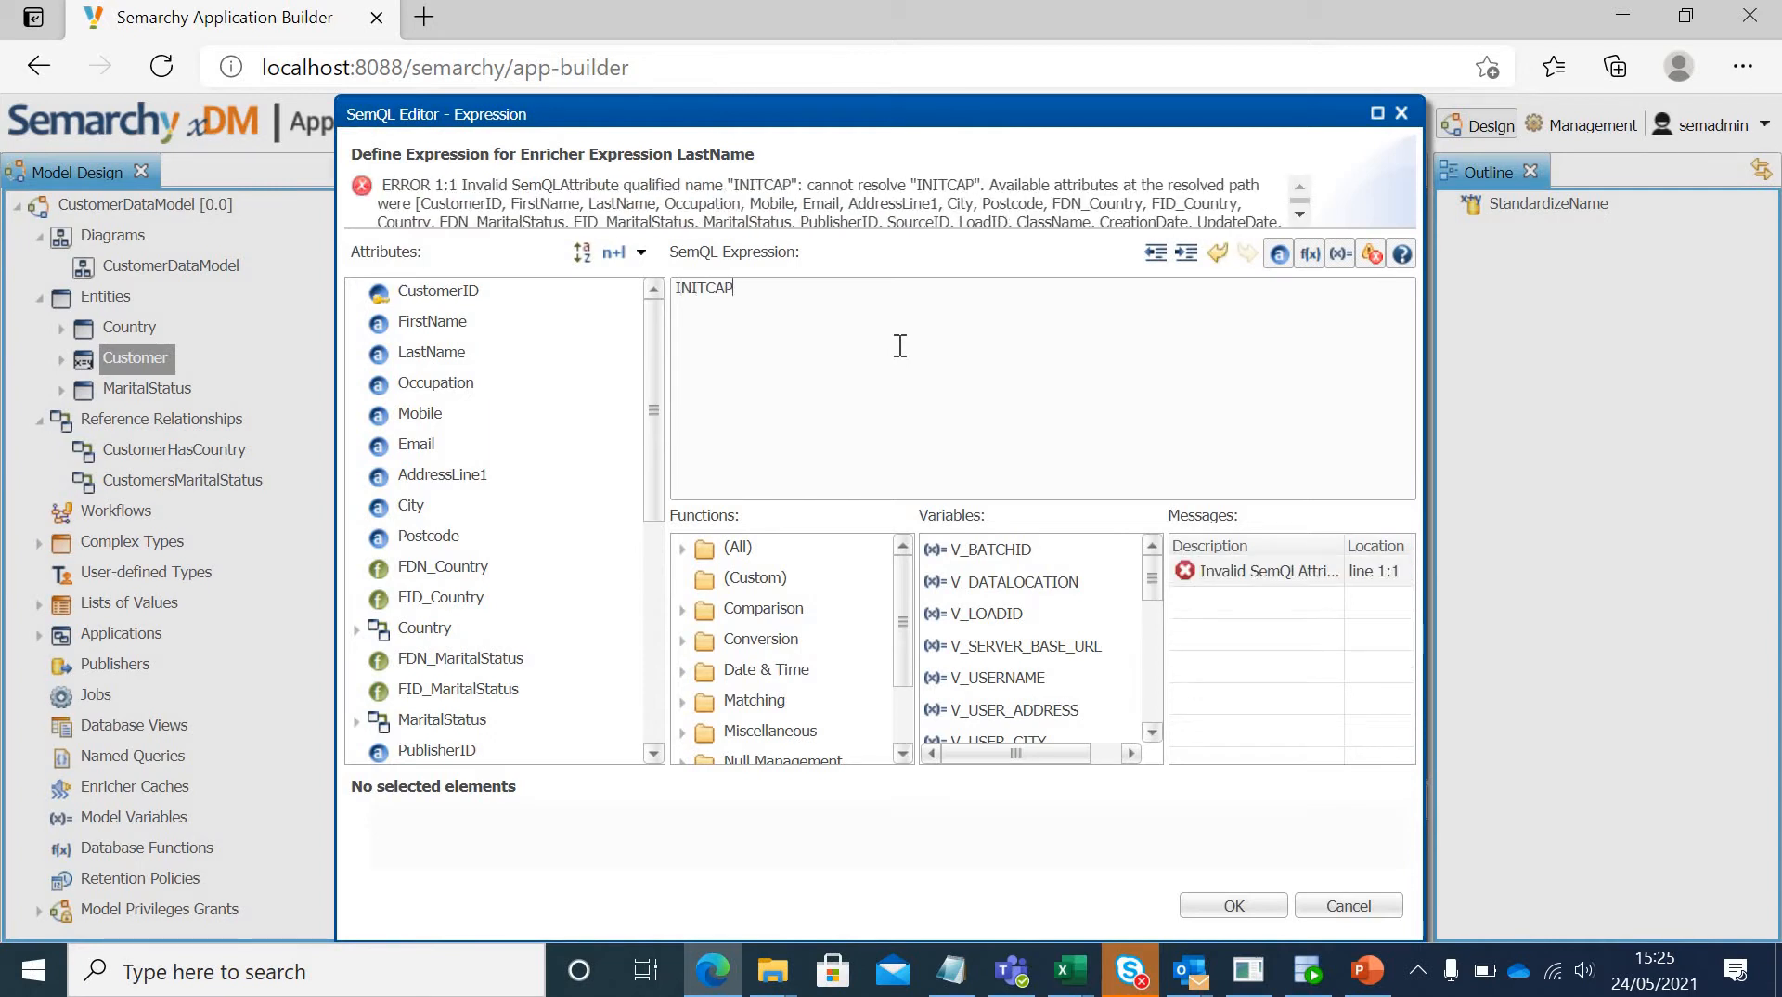
{"action": "type", "text": "("}
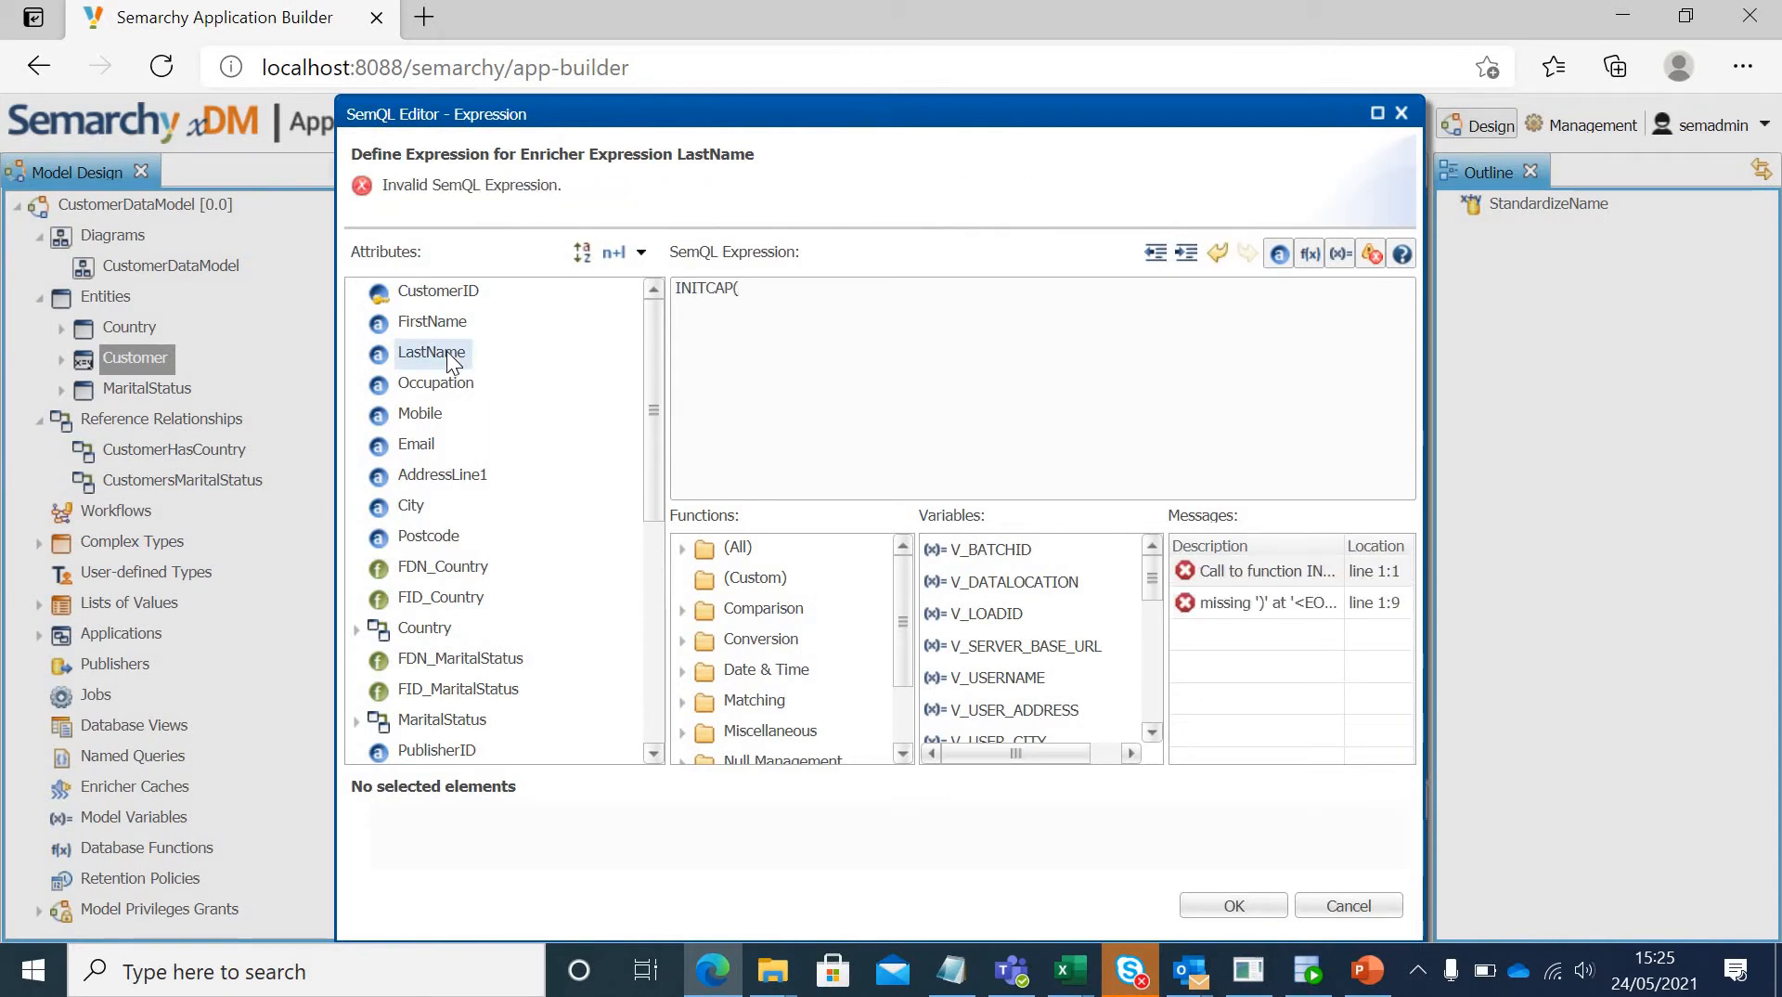
{"action": "double_click", "coordinate": [447, 351]}
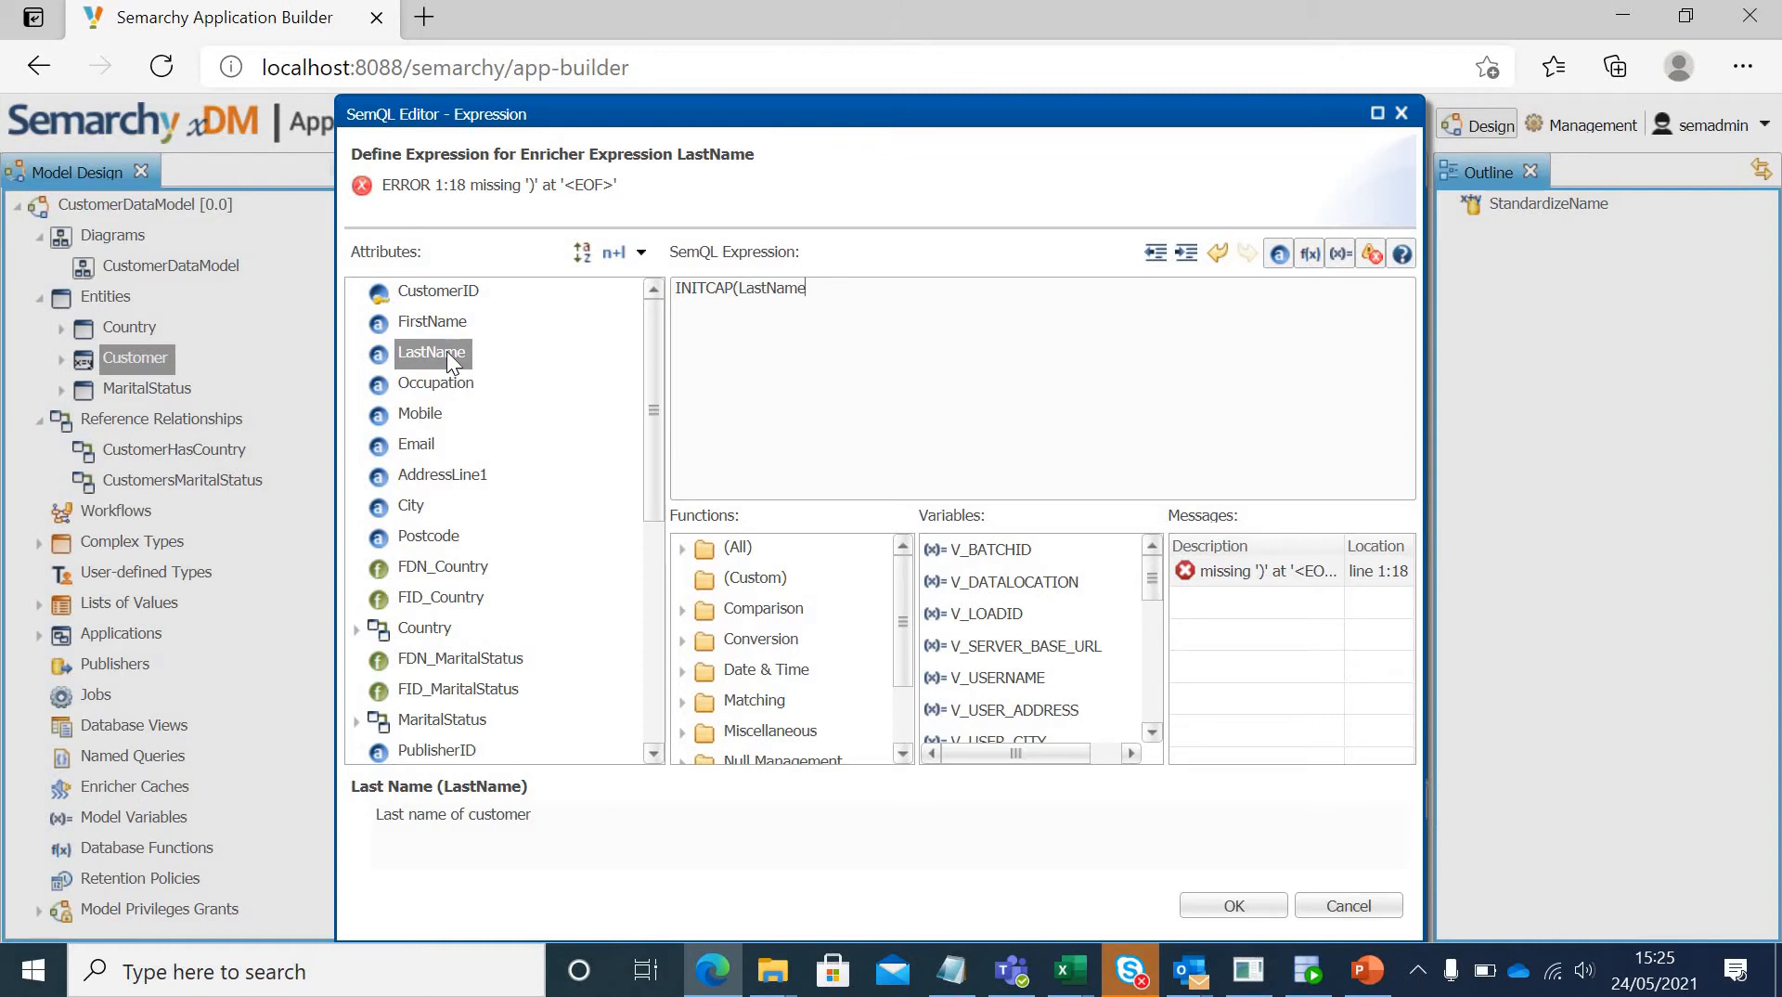
{"action": "type", "text": ")"}
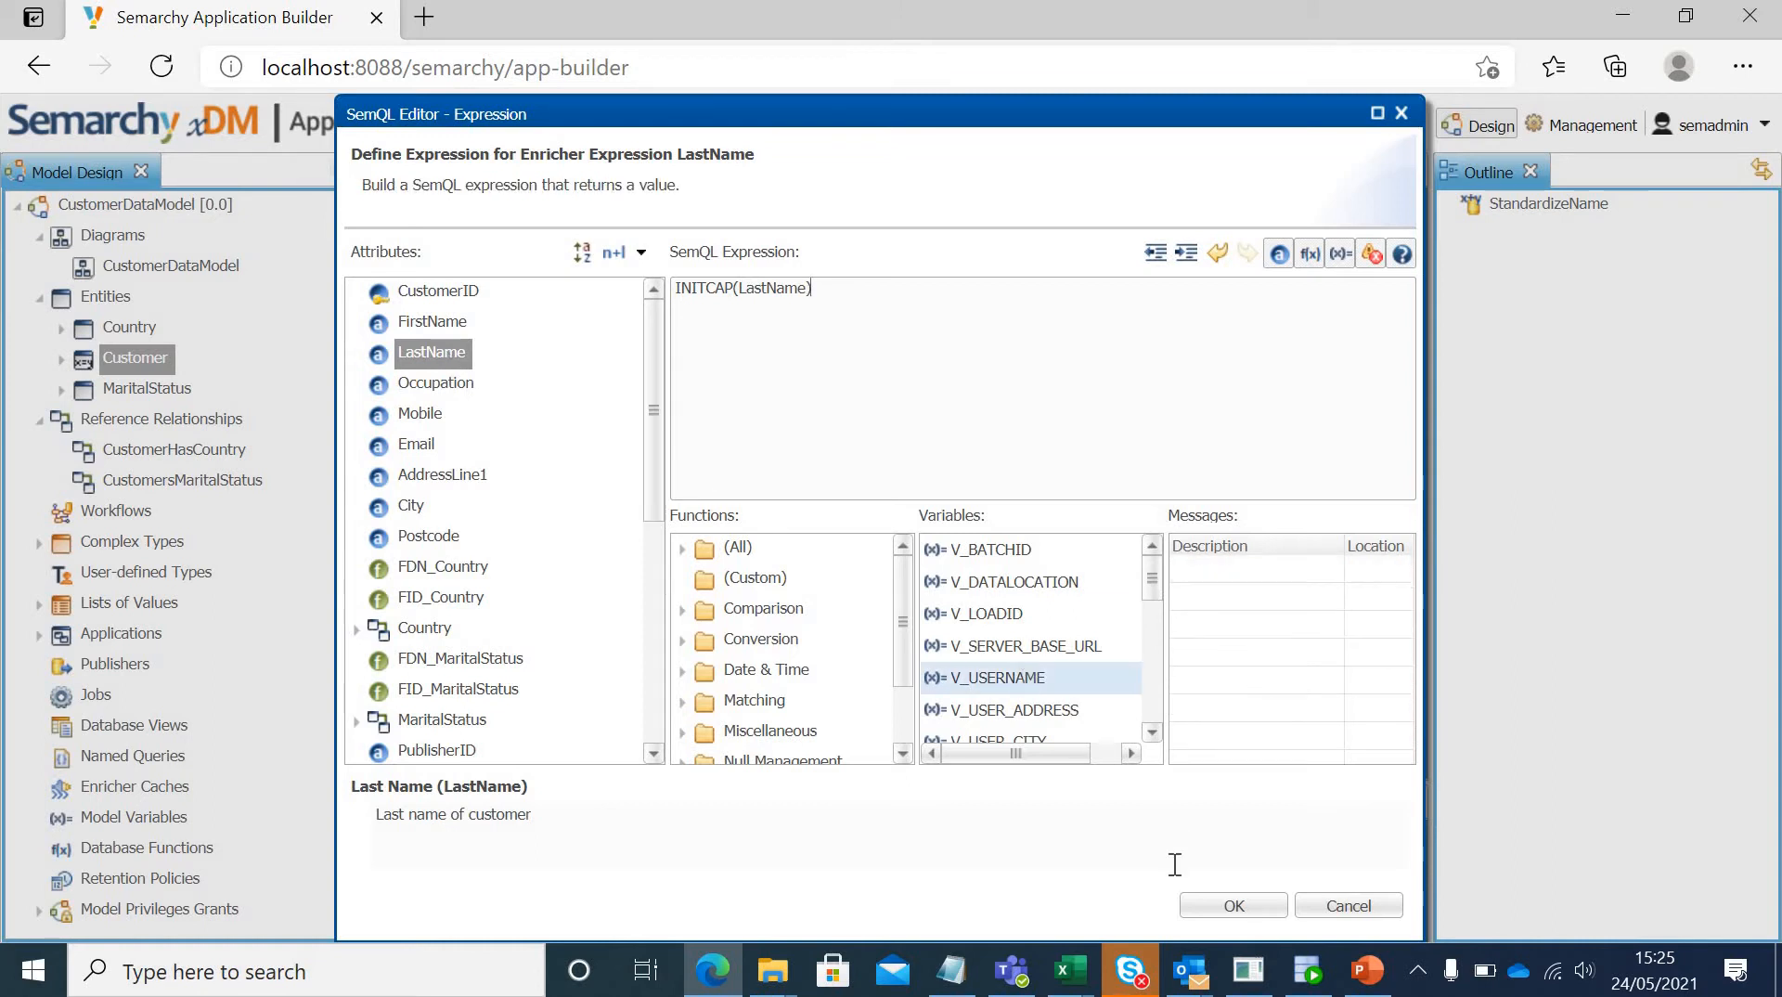
{"action": "left_click", "coordinate": [1206, 905]}
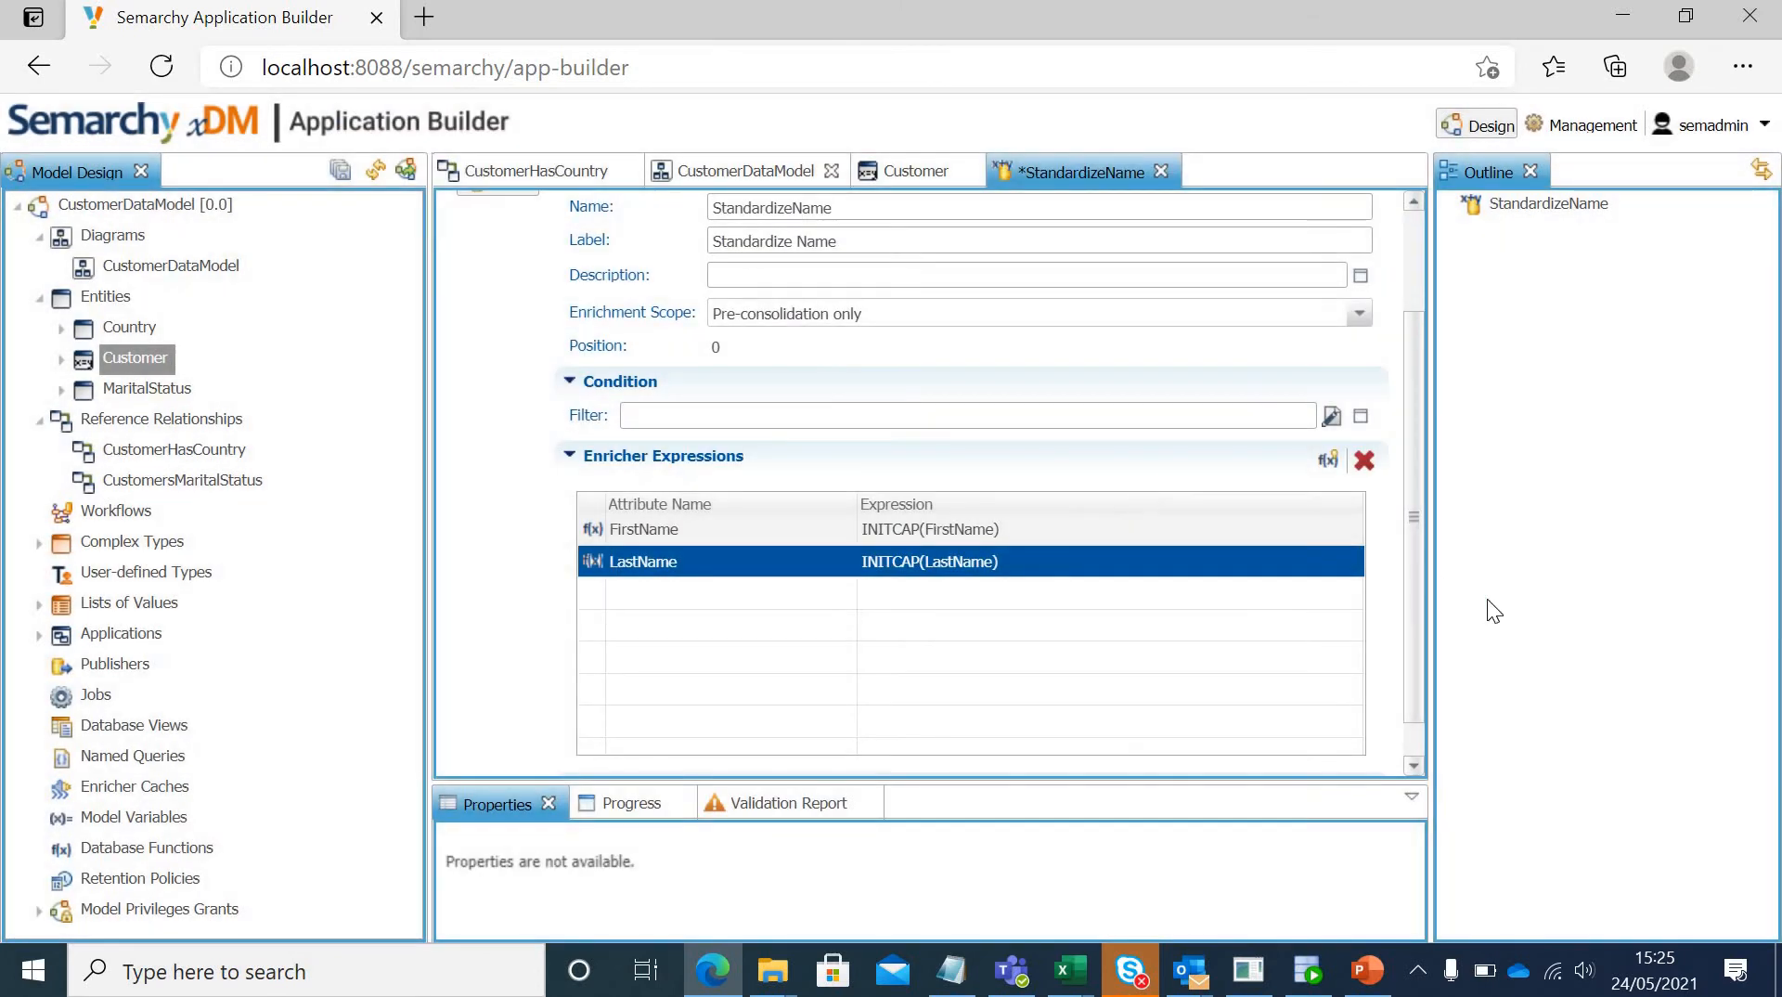
Step: Save the StandardizeName enricher and close its editor
{"action": "left_click_drag", "start_coordinate": [1410, 610], "coordinate": [1417, 391]}
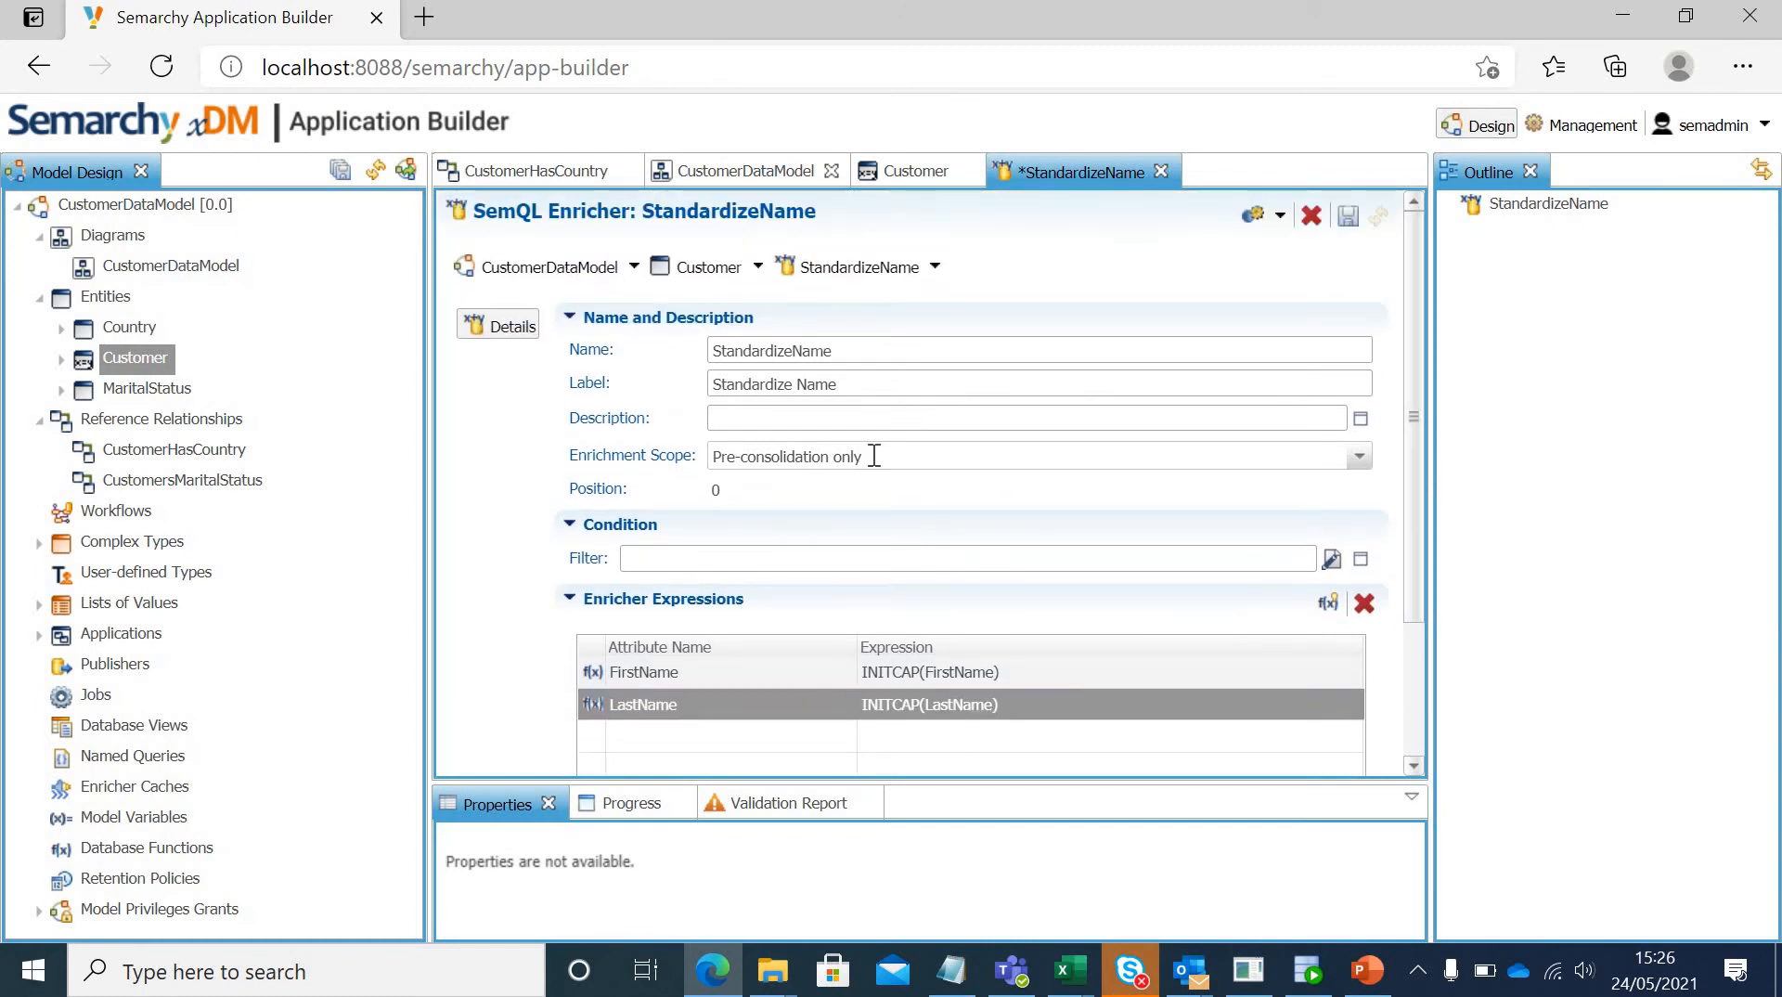
{"action": "left_click", "coordinate": [1348, 215]}
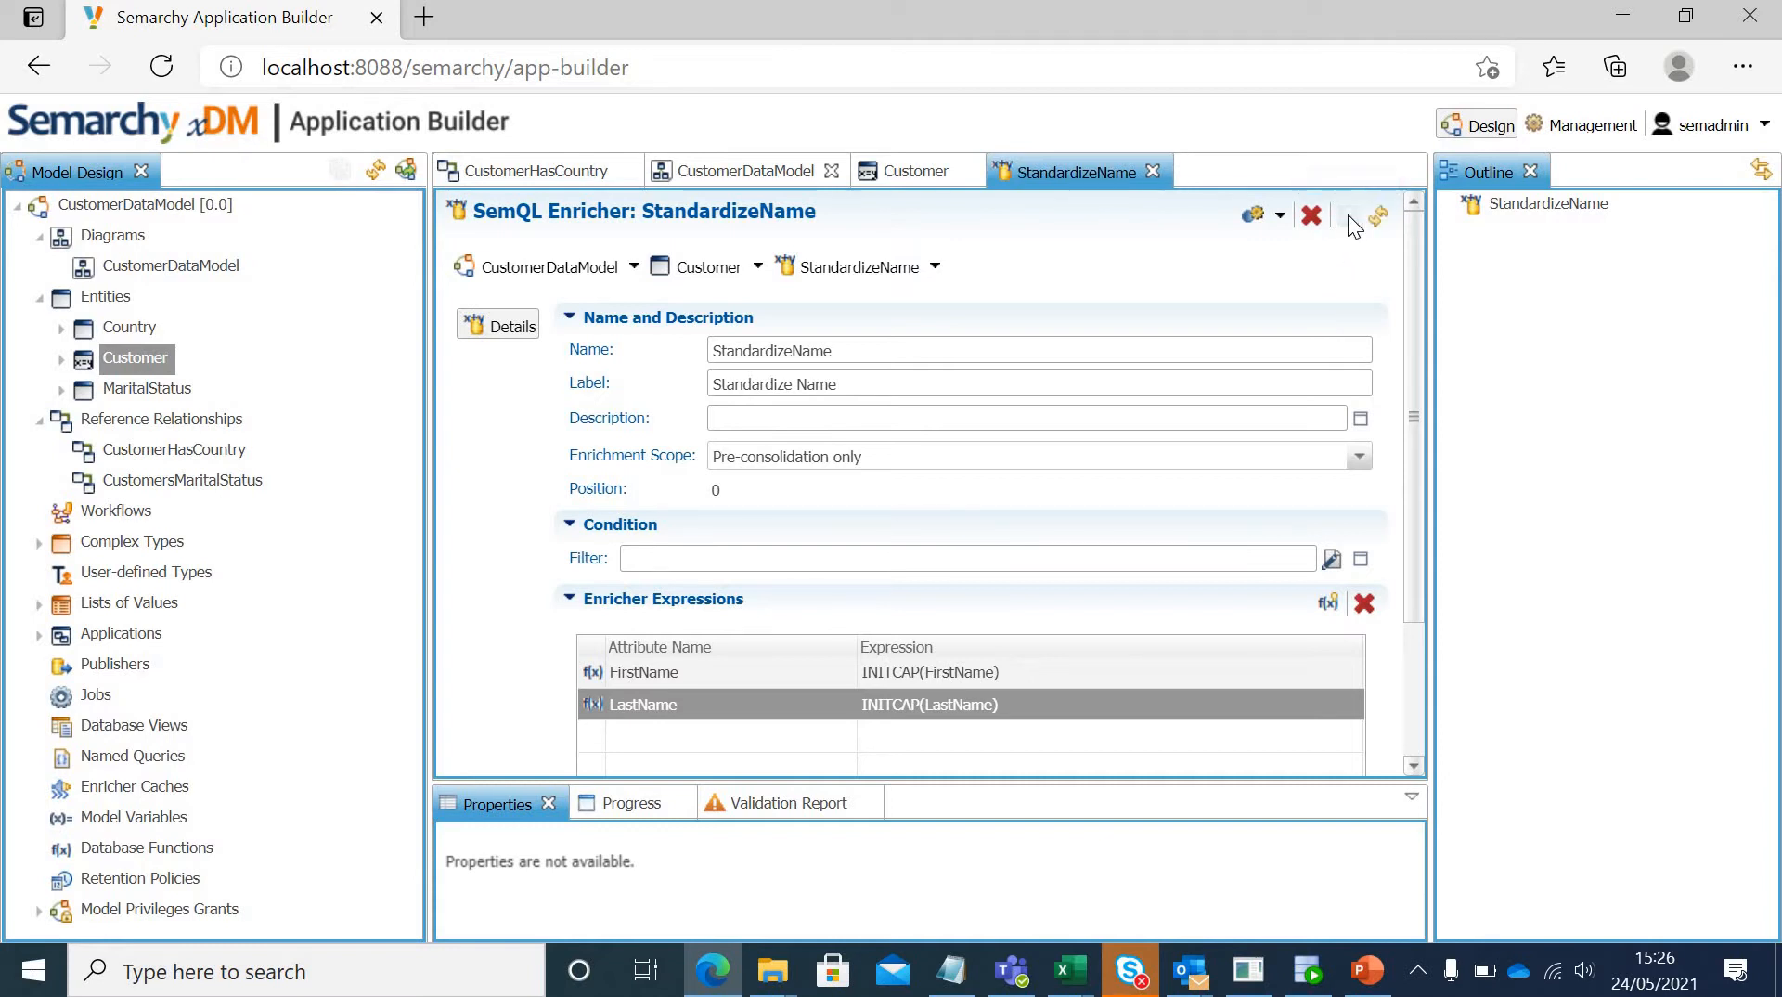
{"action": "left_click", "coordinate": [1154, 170]}
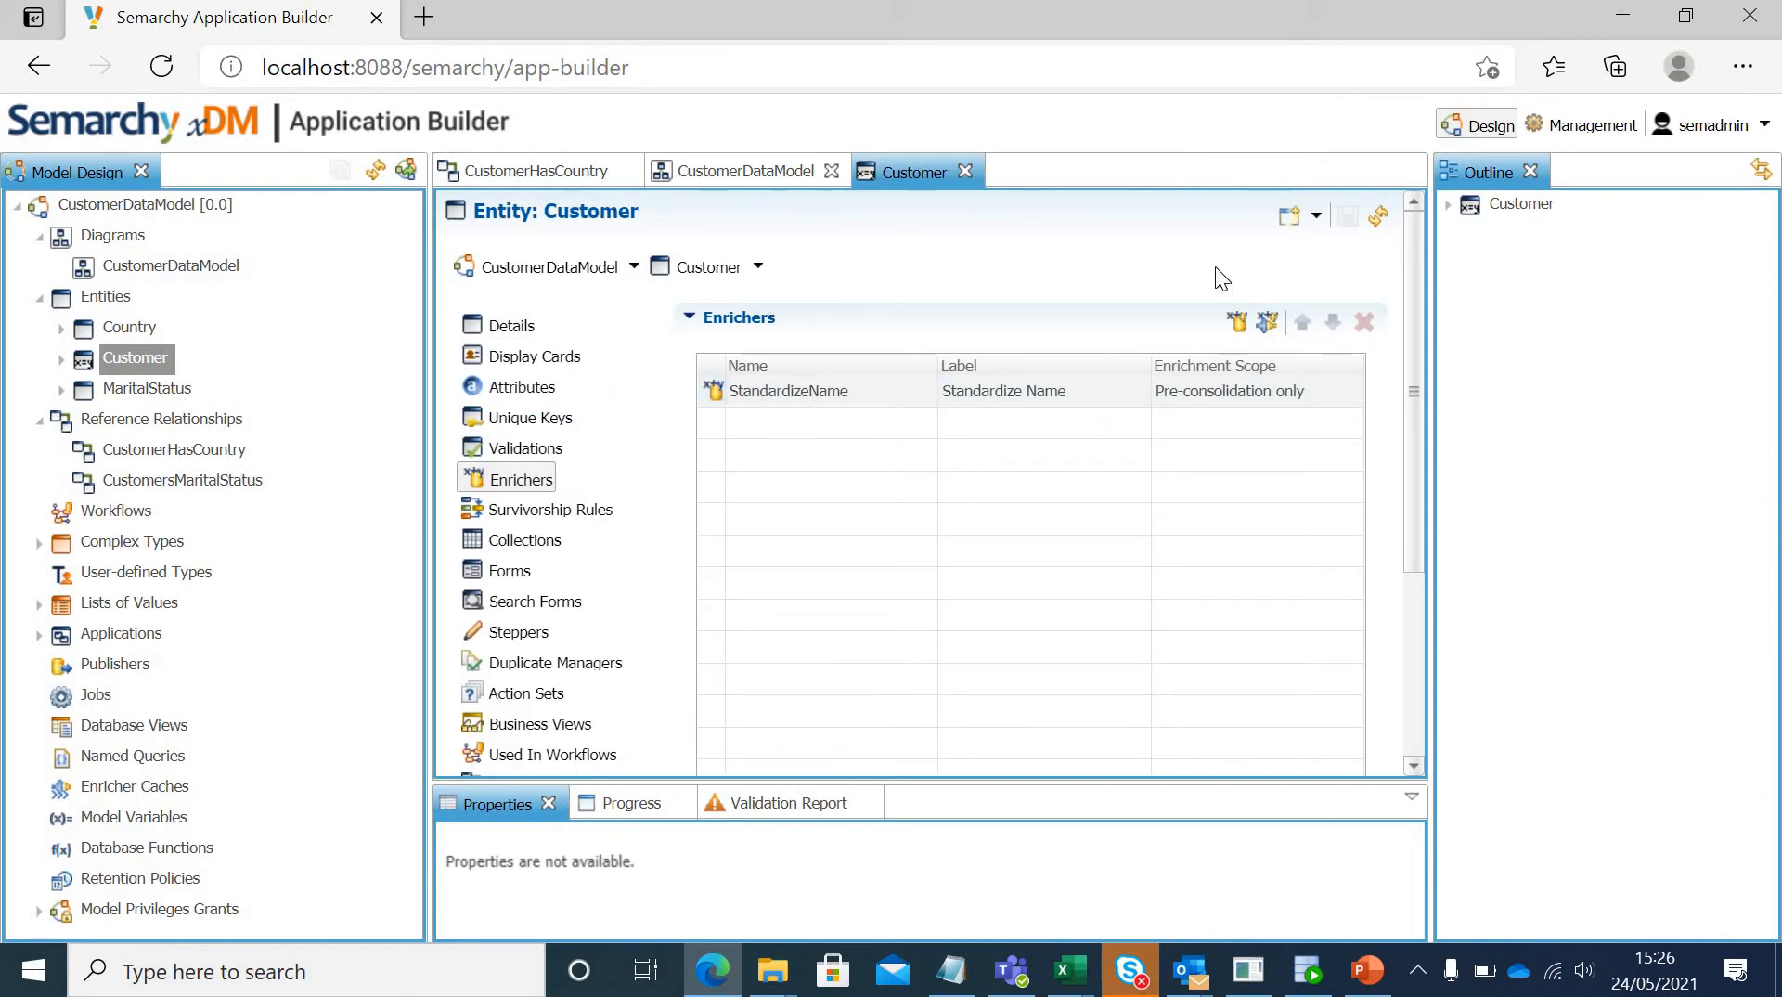
Step: Start a new API enricher on the Customer entity, using the Java plug-in Semarchy Phone Enricher
{"action": "left_click", "coordinate": [1267, 322]}
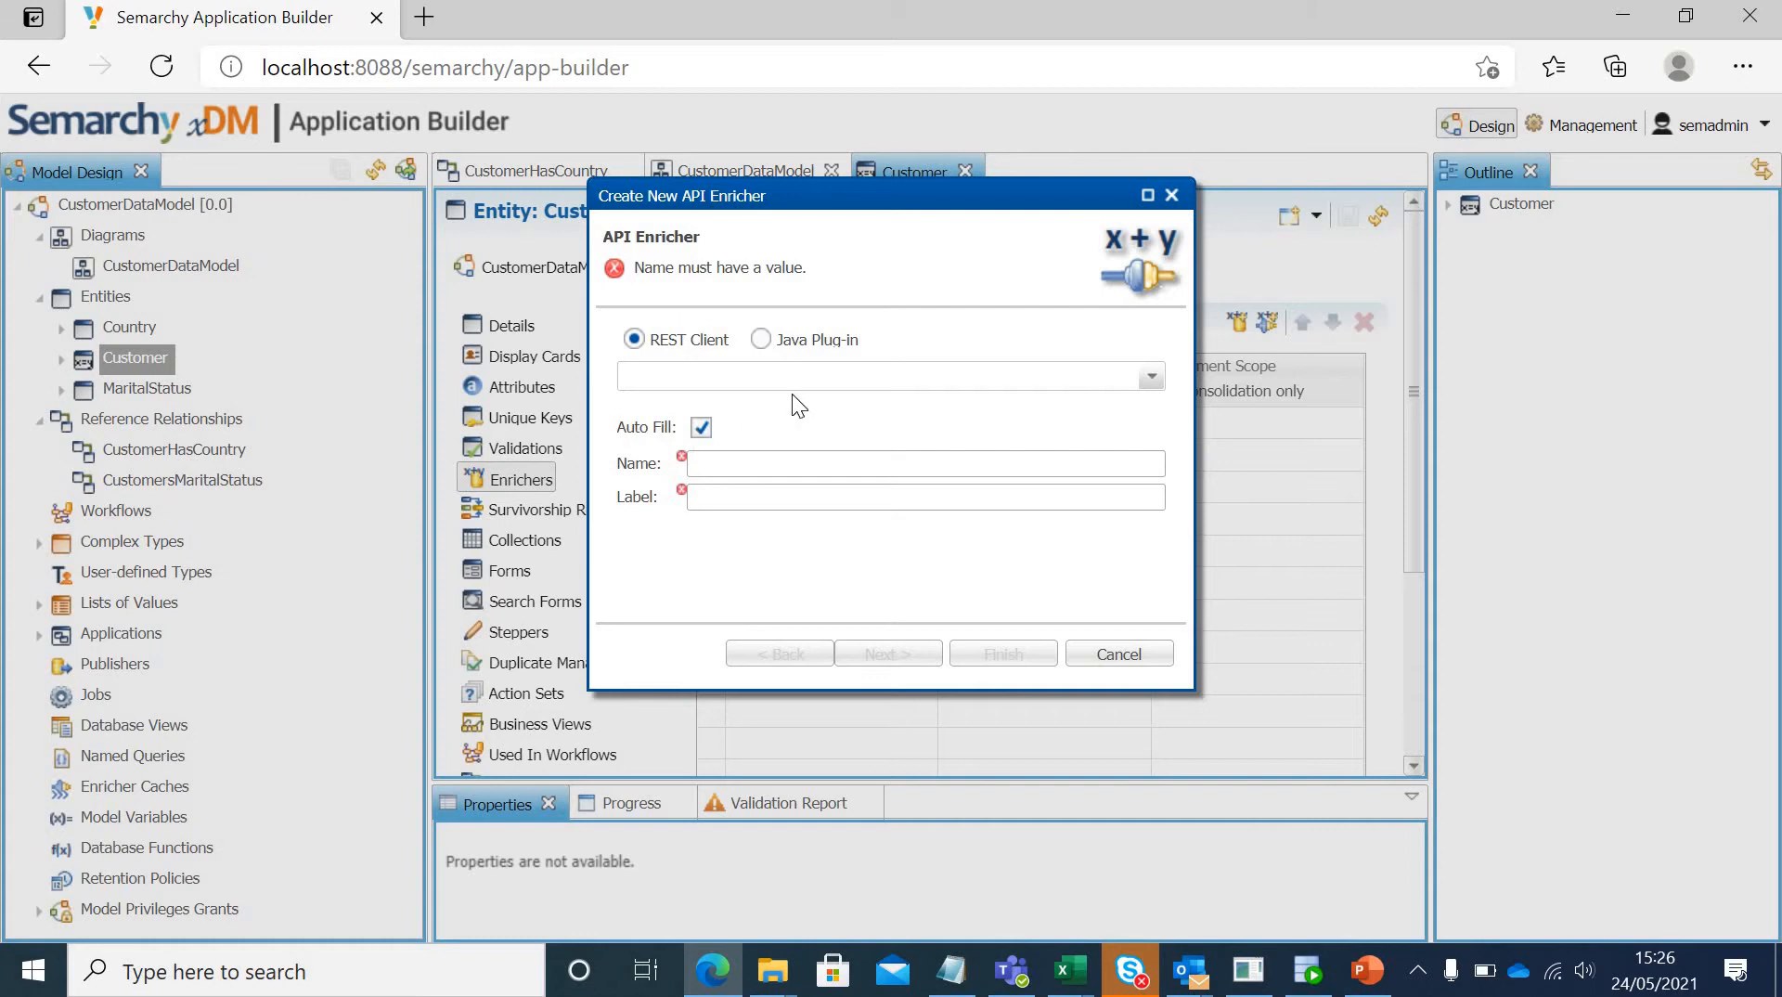
{"action": "left_click", "coordinate": [763, 338]}
{"action": "left_click", "coordinate": [1150, 376]}
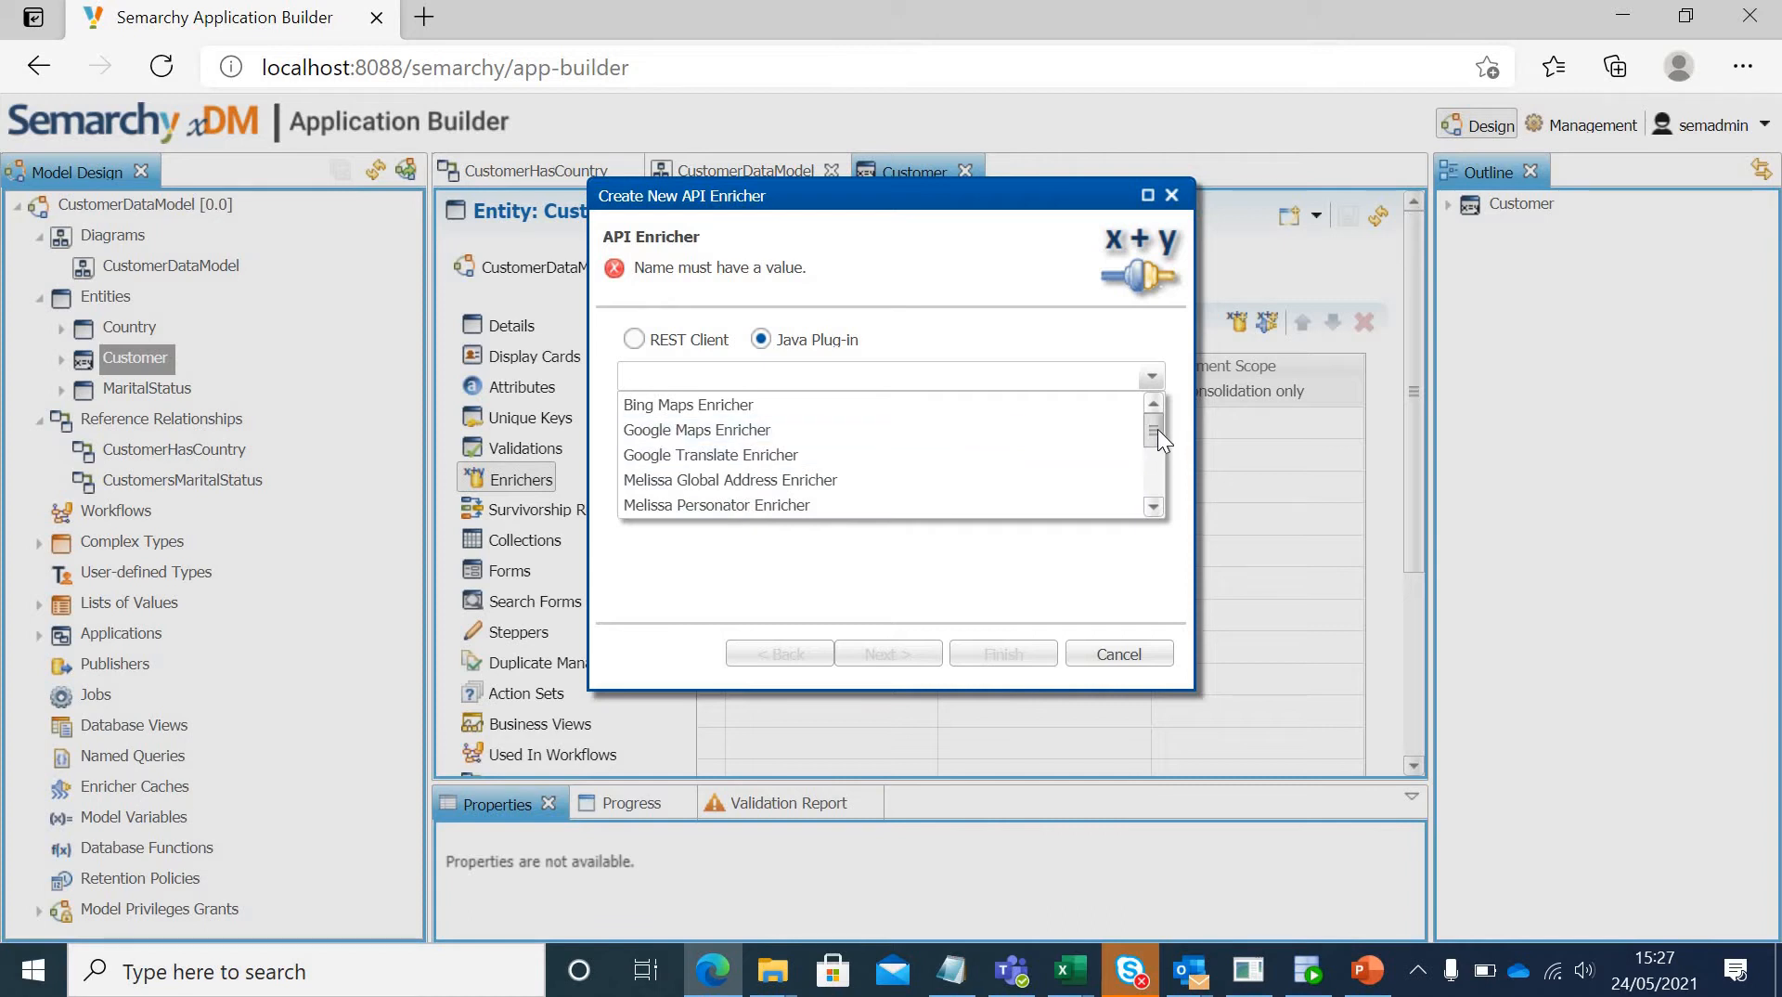
{"action": "scroll", "coordinate": [1156, 433], "scroll_direction": "down", "scroll_amount": 1}
{"action": "scroll", "coordinate": [1156, 412], "scroll_direction": "up", "scroll_amount": 1}
{"action": "scroll", "coordinate": [1154, 432], "scroll_direction": "down", "scroll_amount": 1}
{"action": "scroll", "coordinate": [1155, 446], "scroll_direction": "down", "scroll_amount": 5}
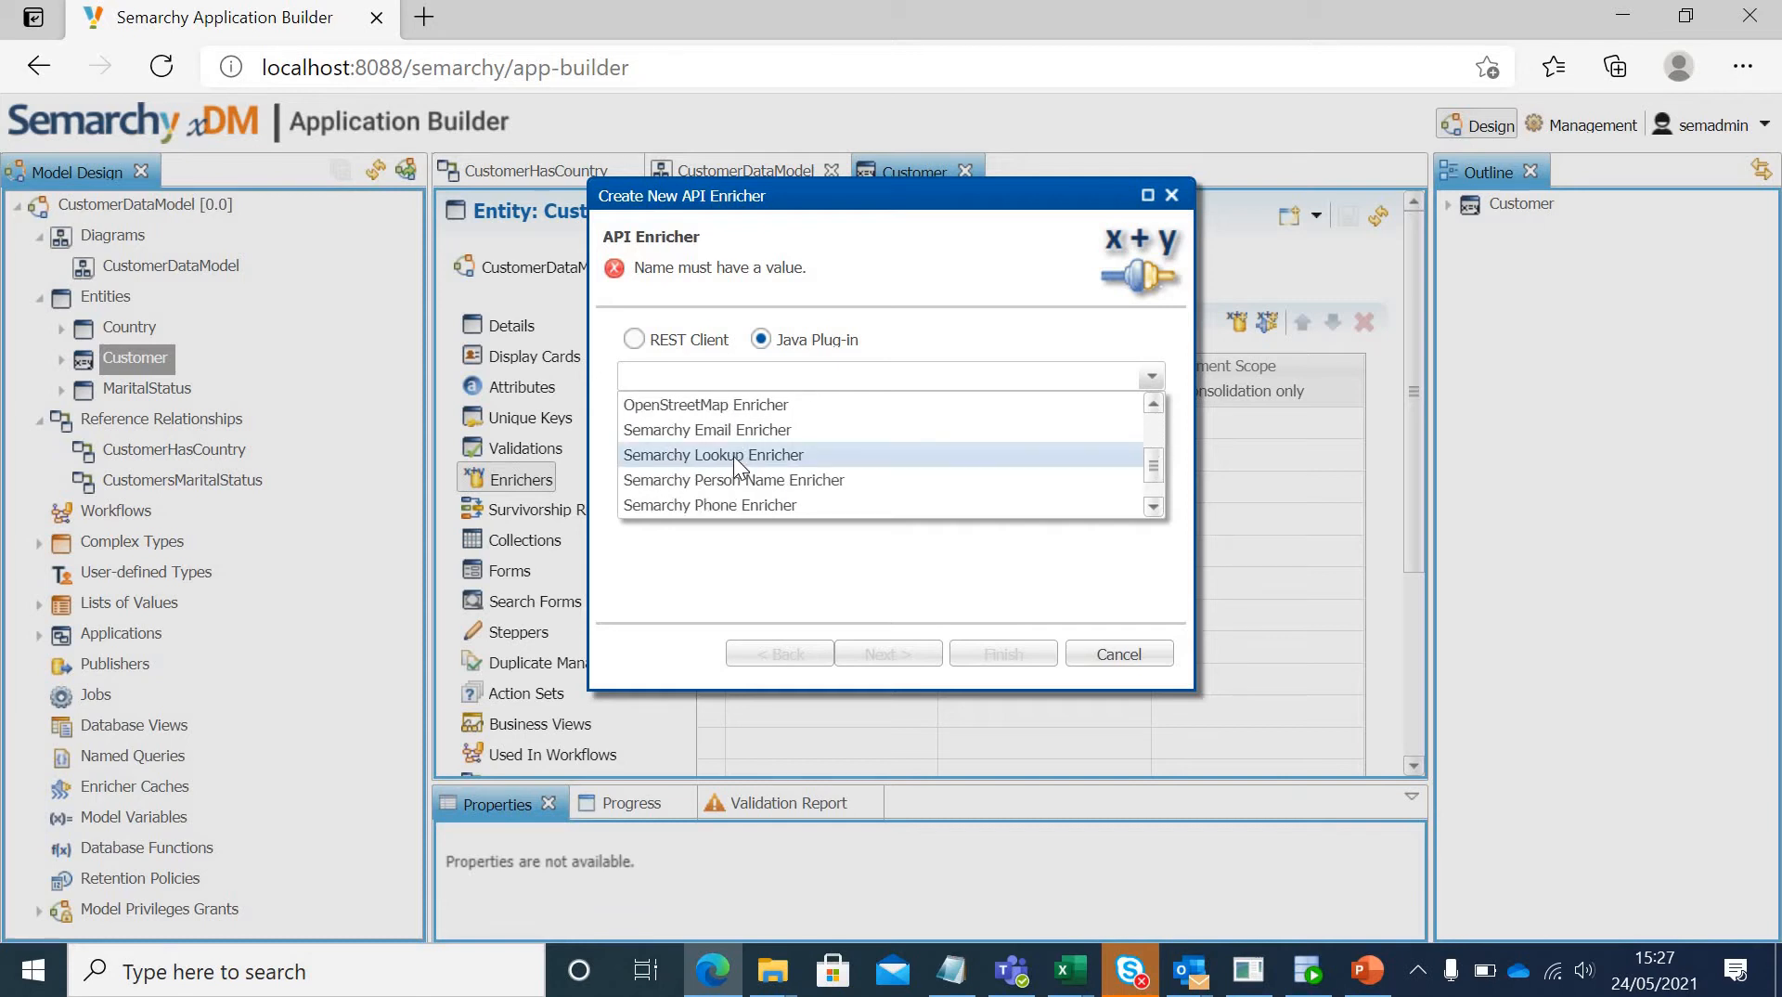
{"action": "left_click", "coordinate": [705, 504]}
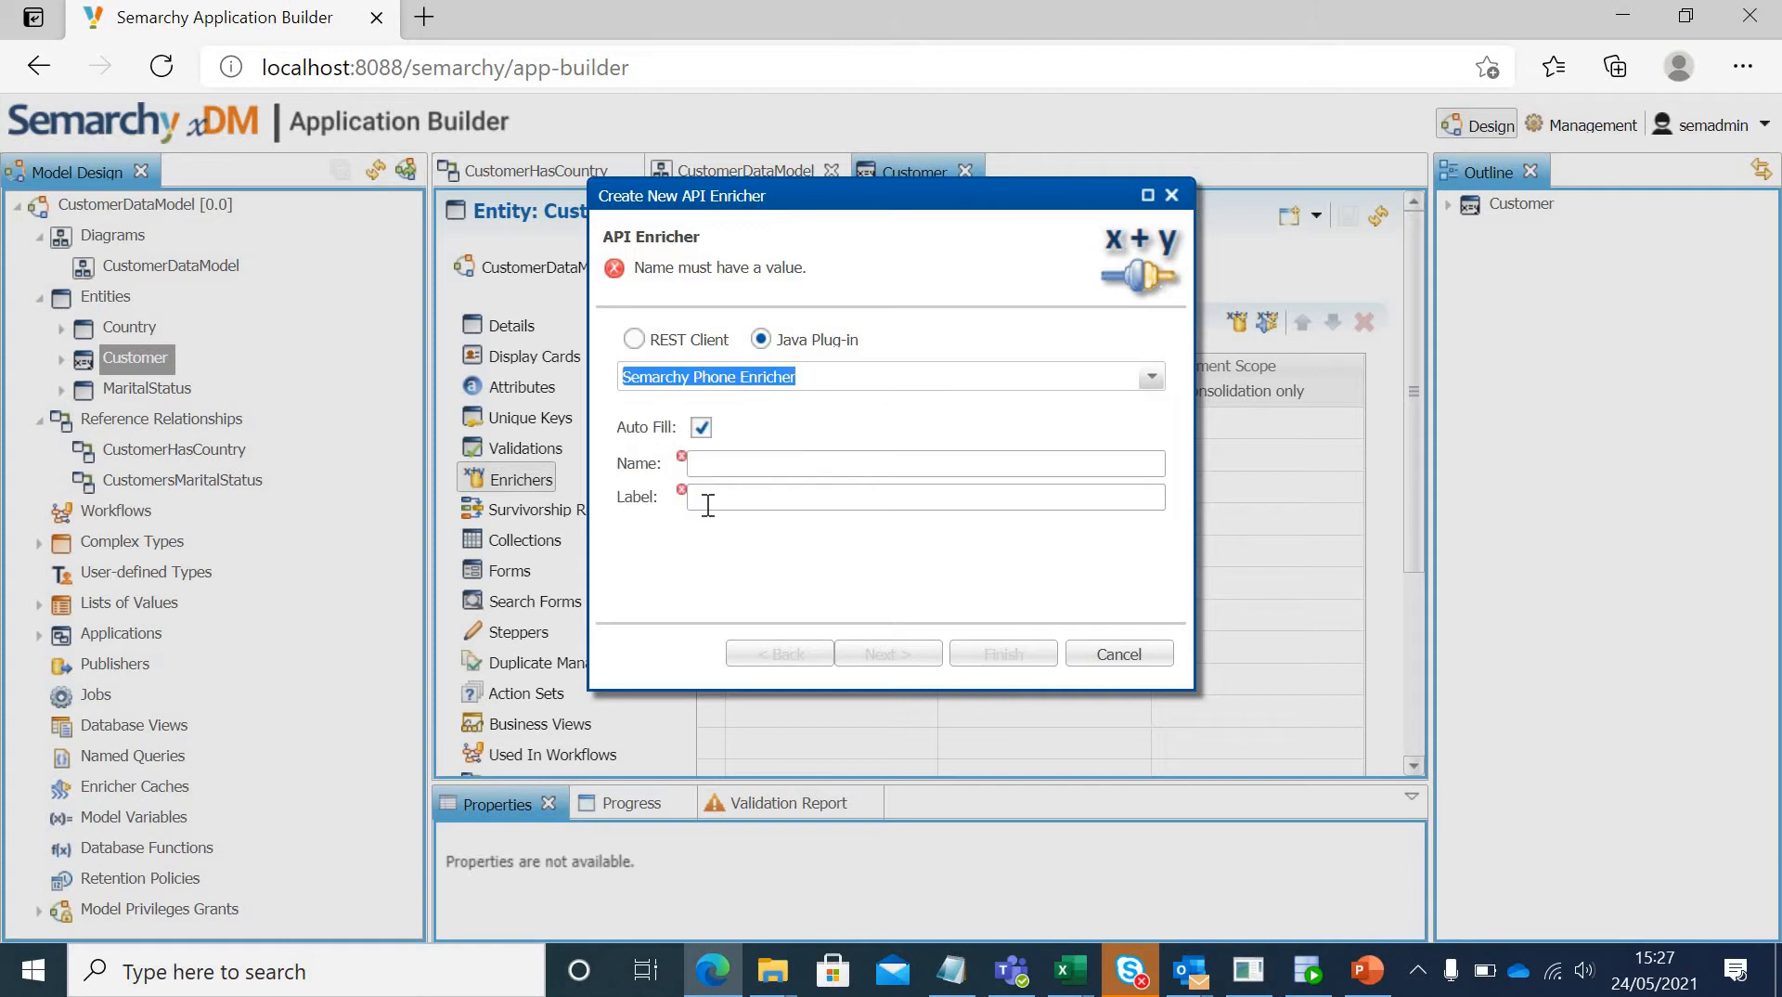
Step: Name the API enricher StandardizeMobile with an automatically filled label, leave its filter empty, and finish creating it
{"action": "left_click", "coordinate": [806, 467]}
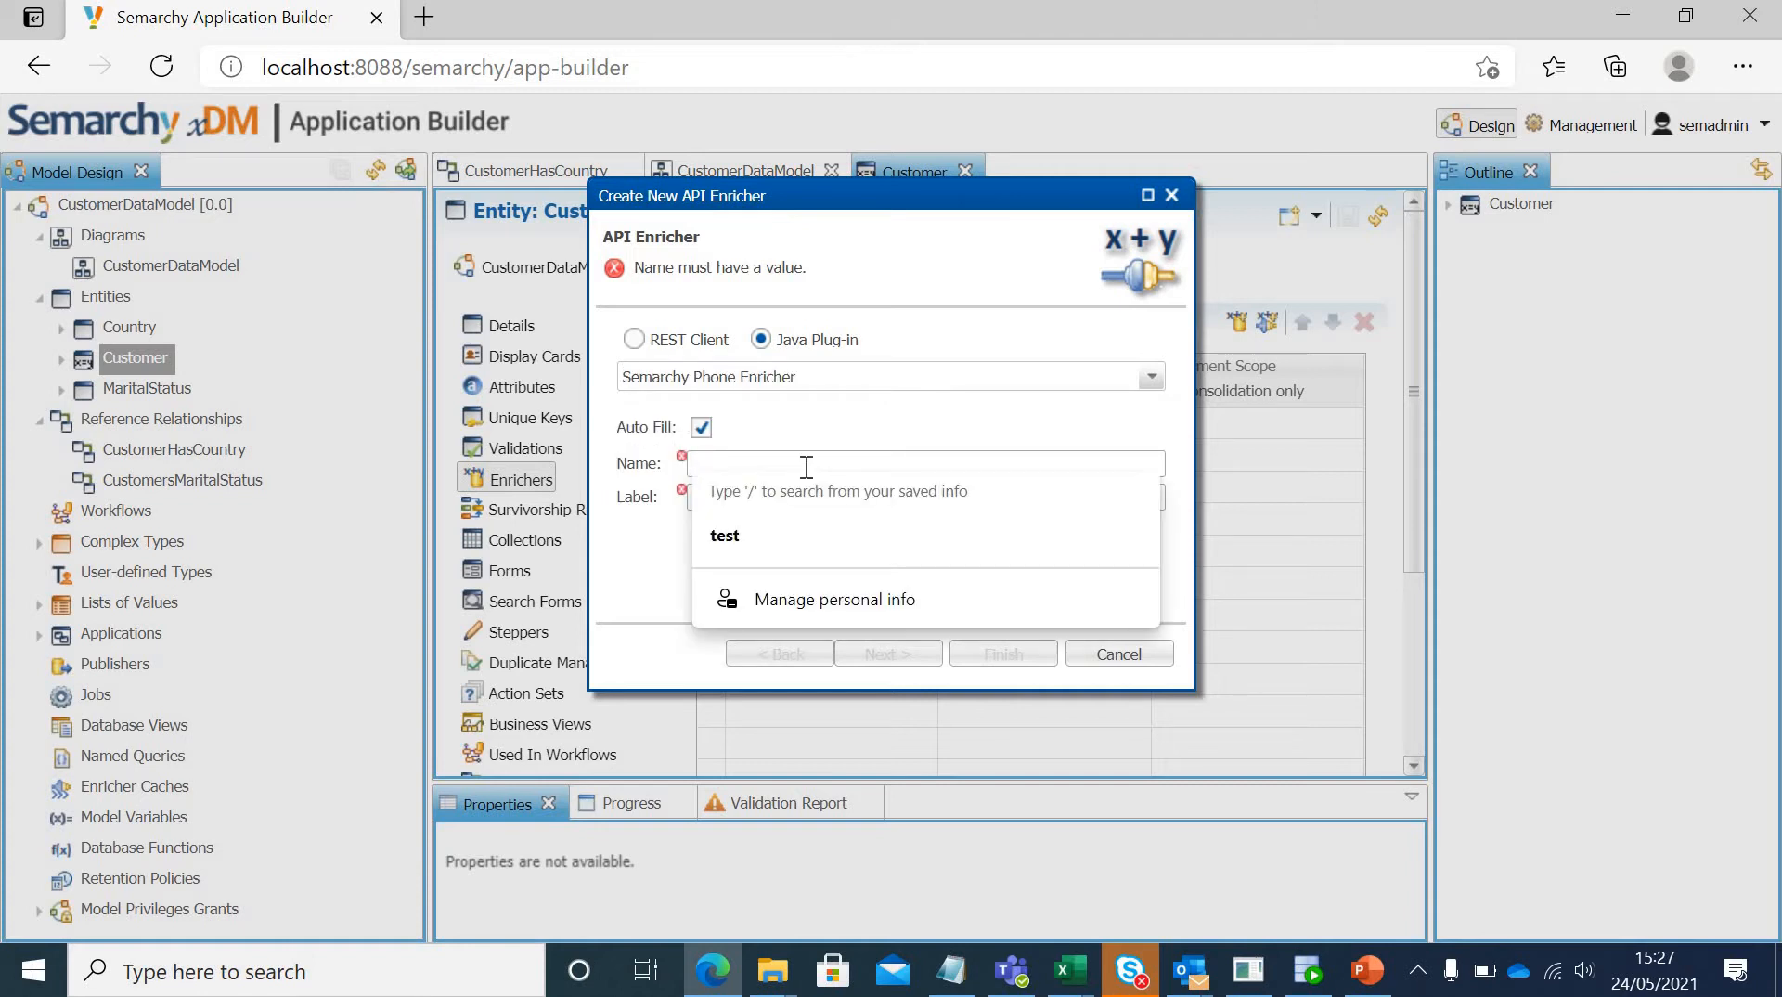
{"action": "type", "text": "Mobile"}
{"action": "key", "text": "BackSpace"}
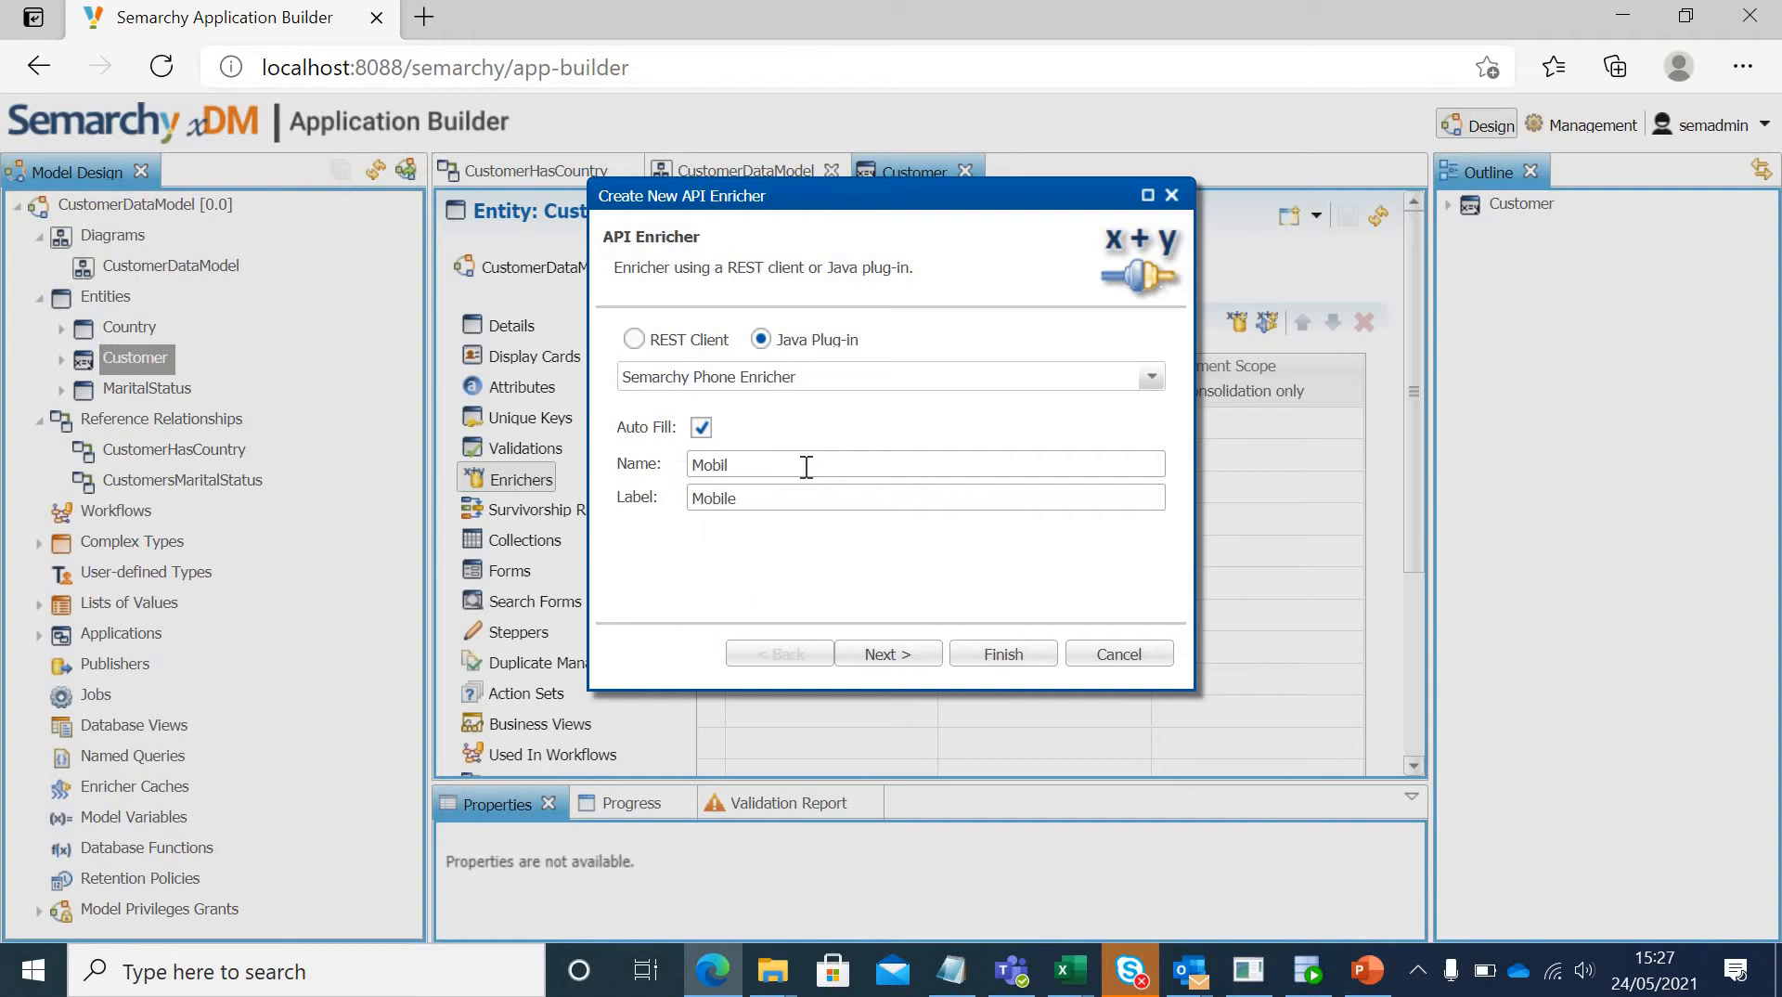
{"action": "key", "text": "BackSpace"}
{"action": "key", "text": "BackSpace"}
{"action": "key", "text": "BackSpace"}
{"action": "key", "text": "BackSpace"}
{"action": "key", "text": "BackSpace"}
{"action": "type", "text": "Standardize"}
{"action": "key", "text": "BackSpace"}
{"action": "key", "text": "BackSpace"}
{"action": "type", "text": "zeMobile"}
{"action": "left_click", "coordinate": [890, 654]}
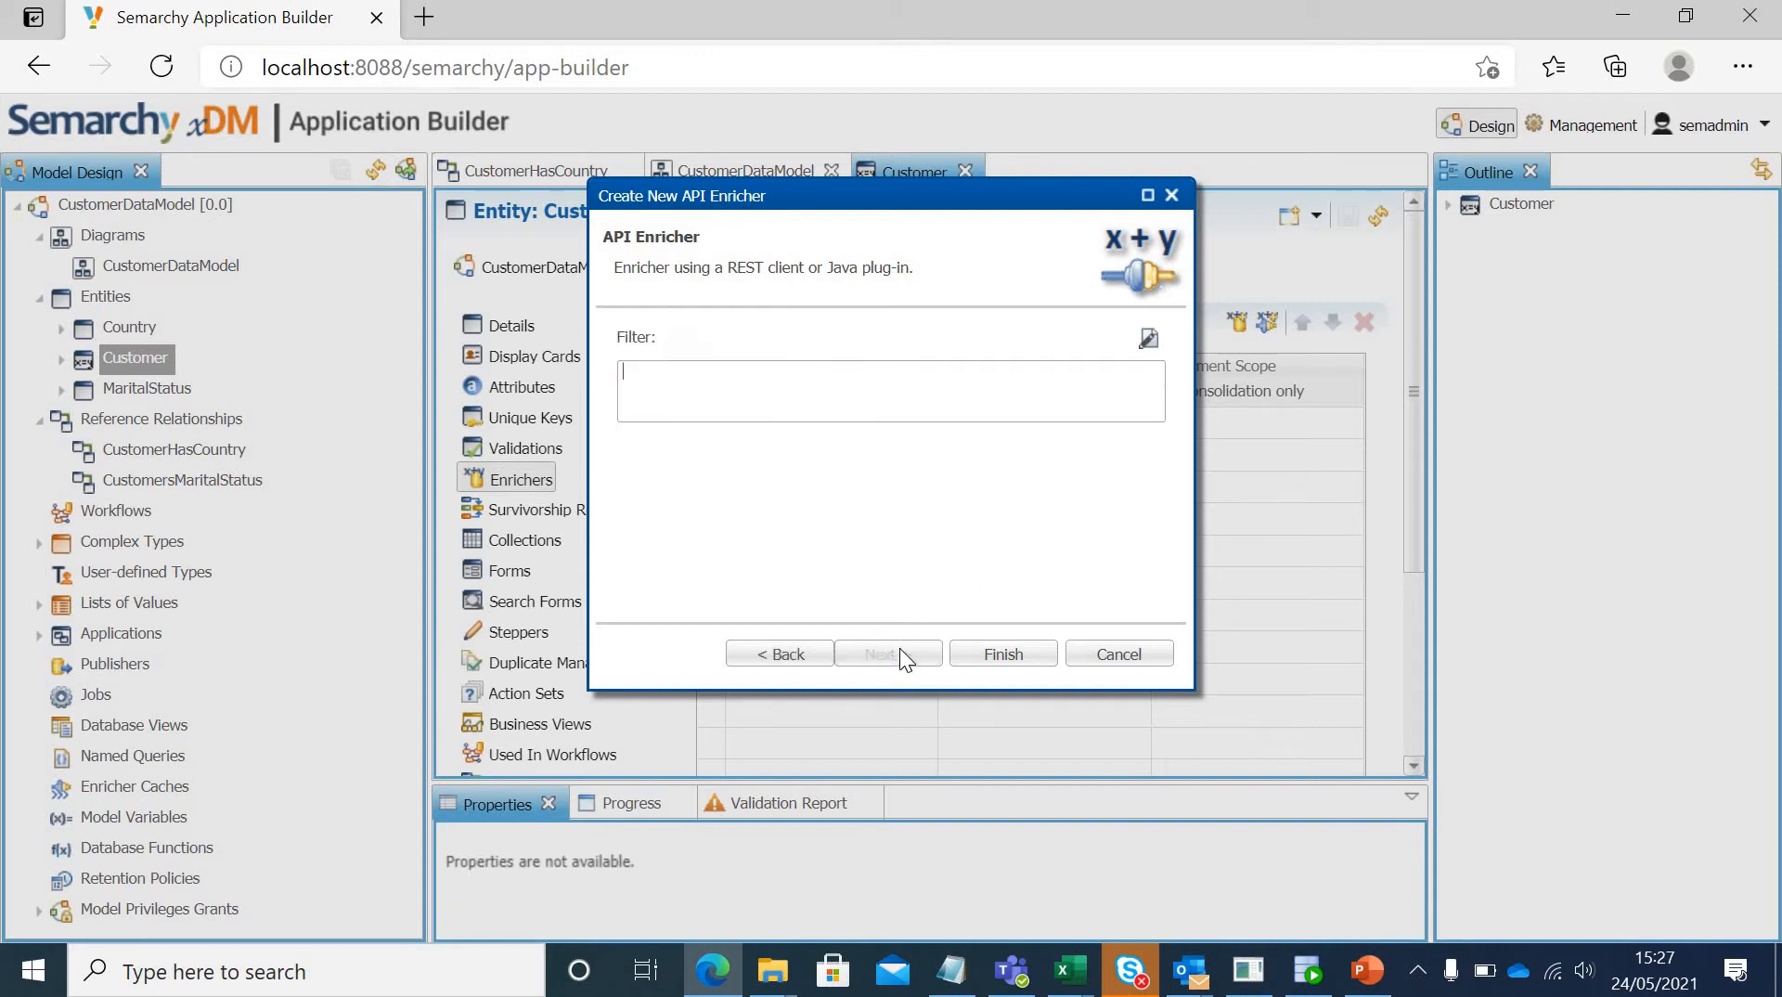
{"action": "left_click", "coordinate": [1000, 655]}
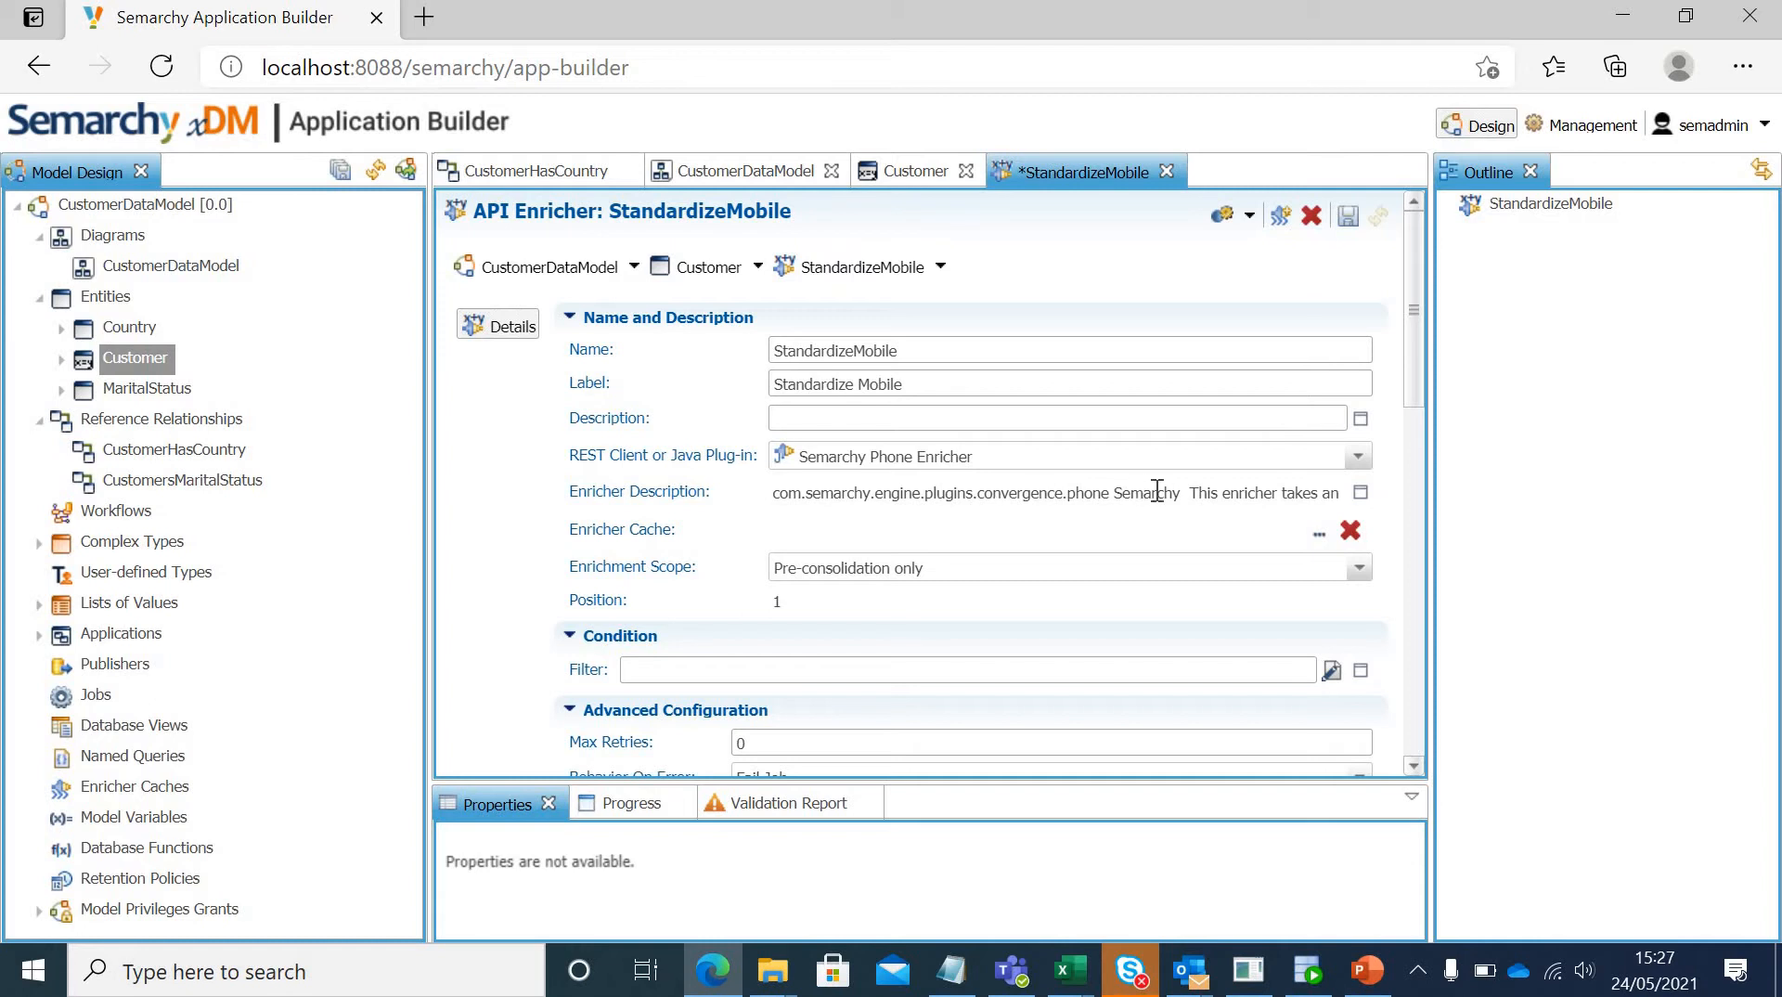
Step: Examine the StandardizeMobile enricher's full plug-in description, advanced configuration and available plug-in parameters, and cancel the parameter dialog
{"action": "left_click", "coordinate": [1361, 493]}
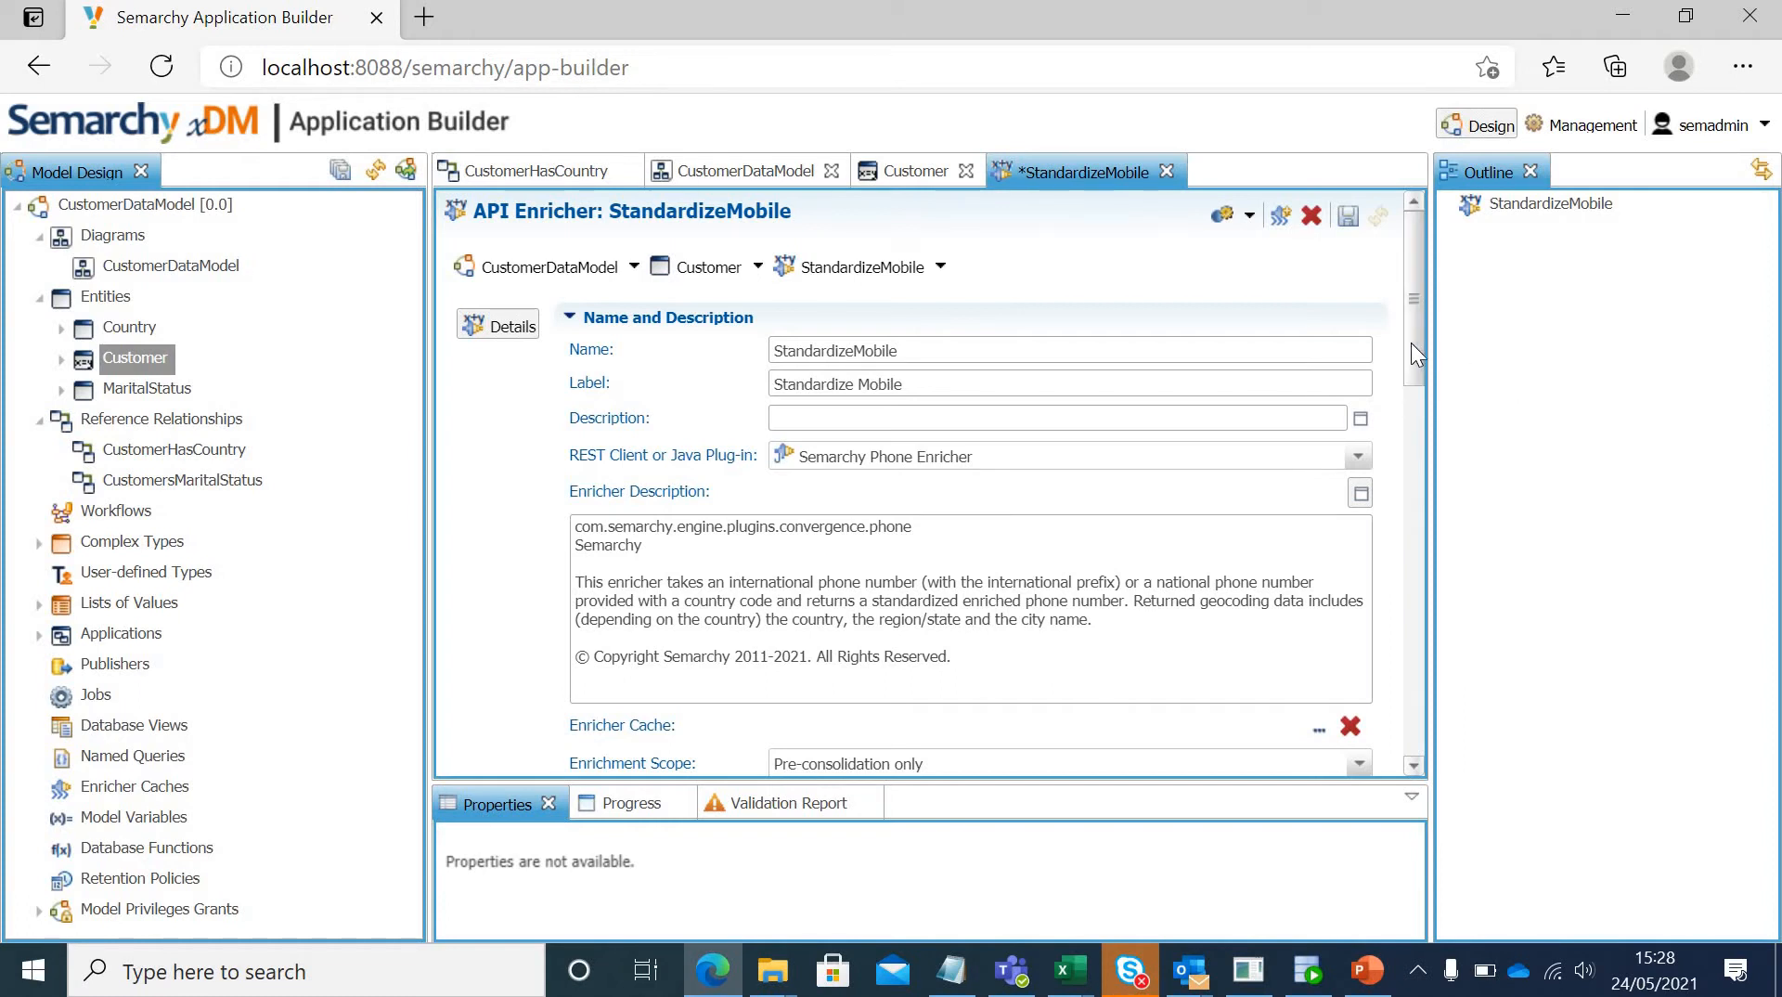
{"action": "left_click_drag", "start_coordinate": [1410, 343], "coordinate": [1418, 461]}
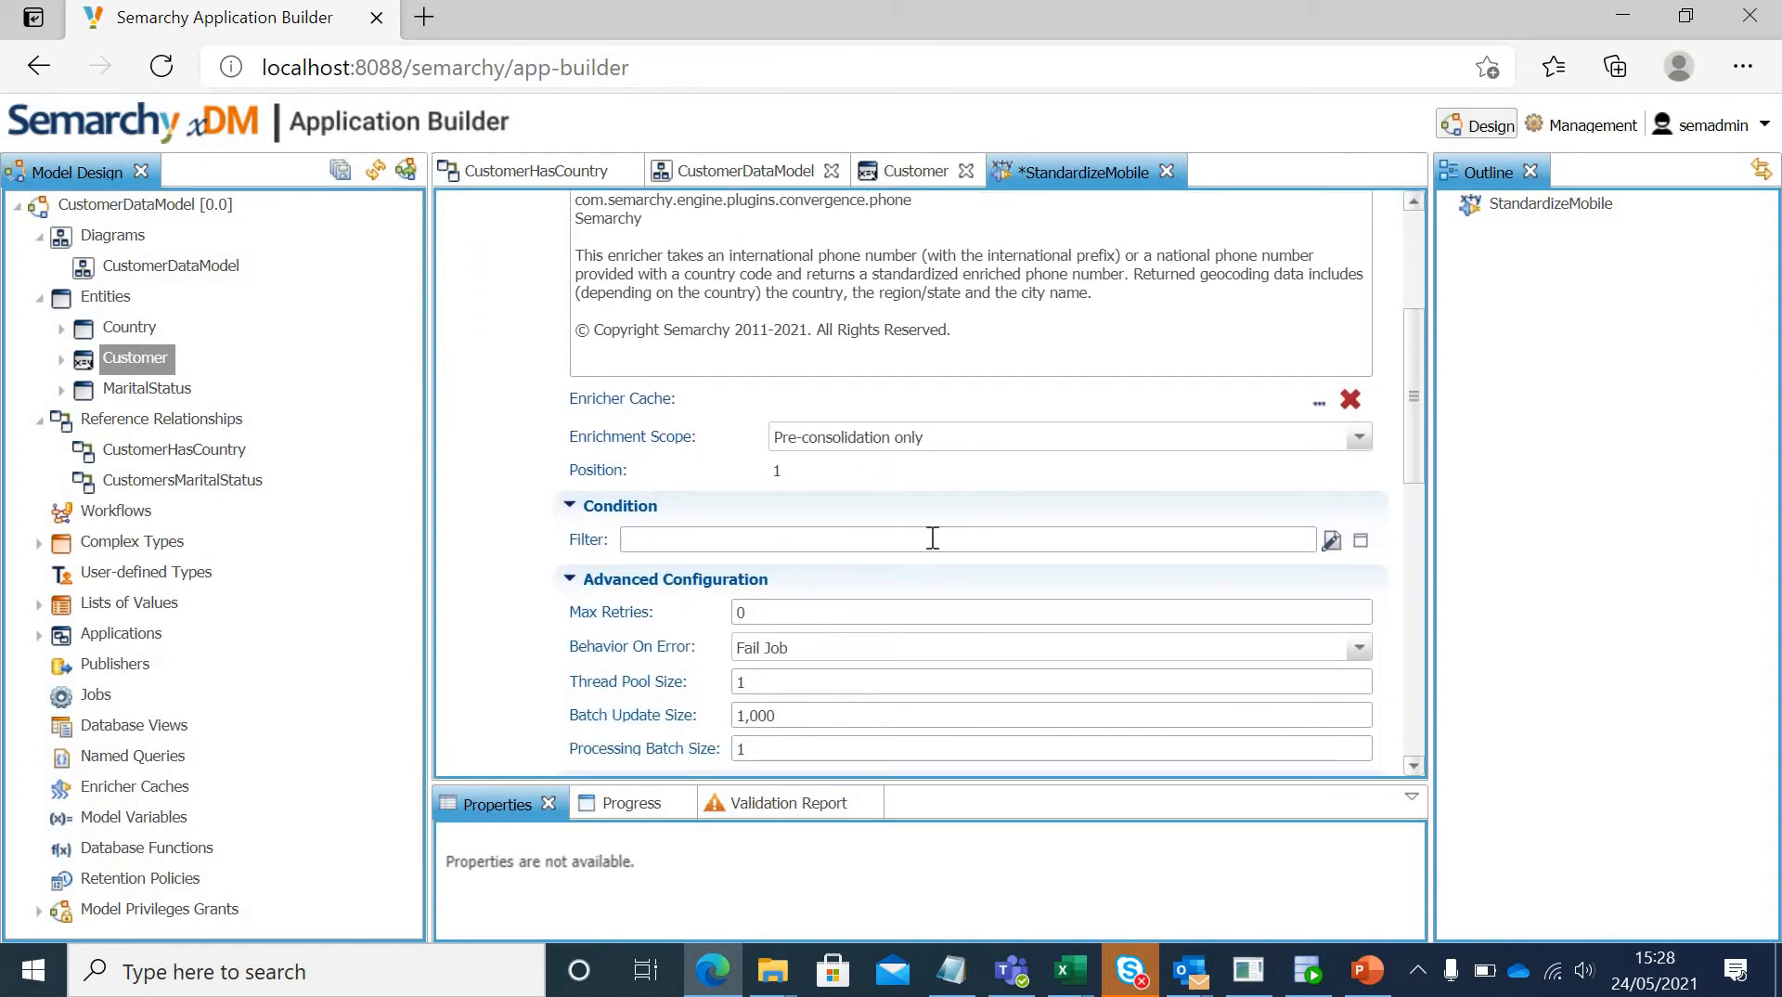
{"action": "left_click_drag", "start_coordinate": [1416, 431], "coordinate": [1412, 468]}
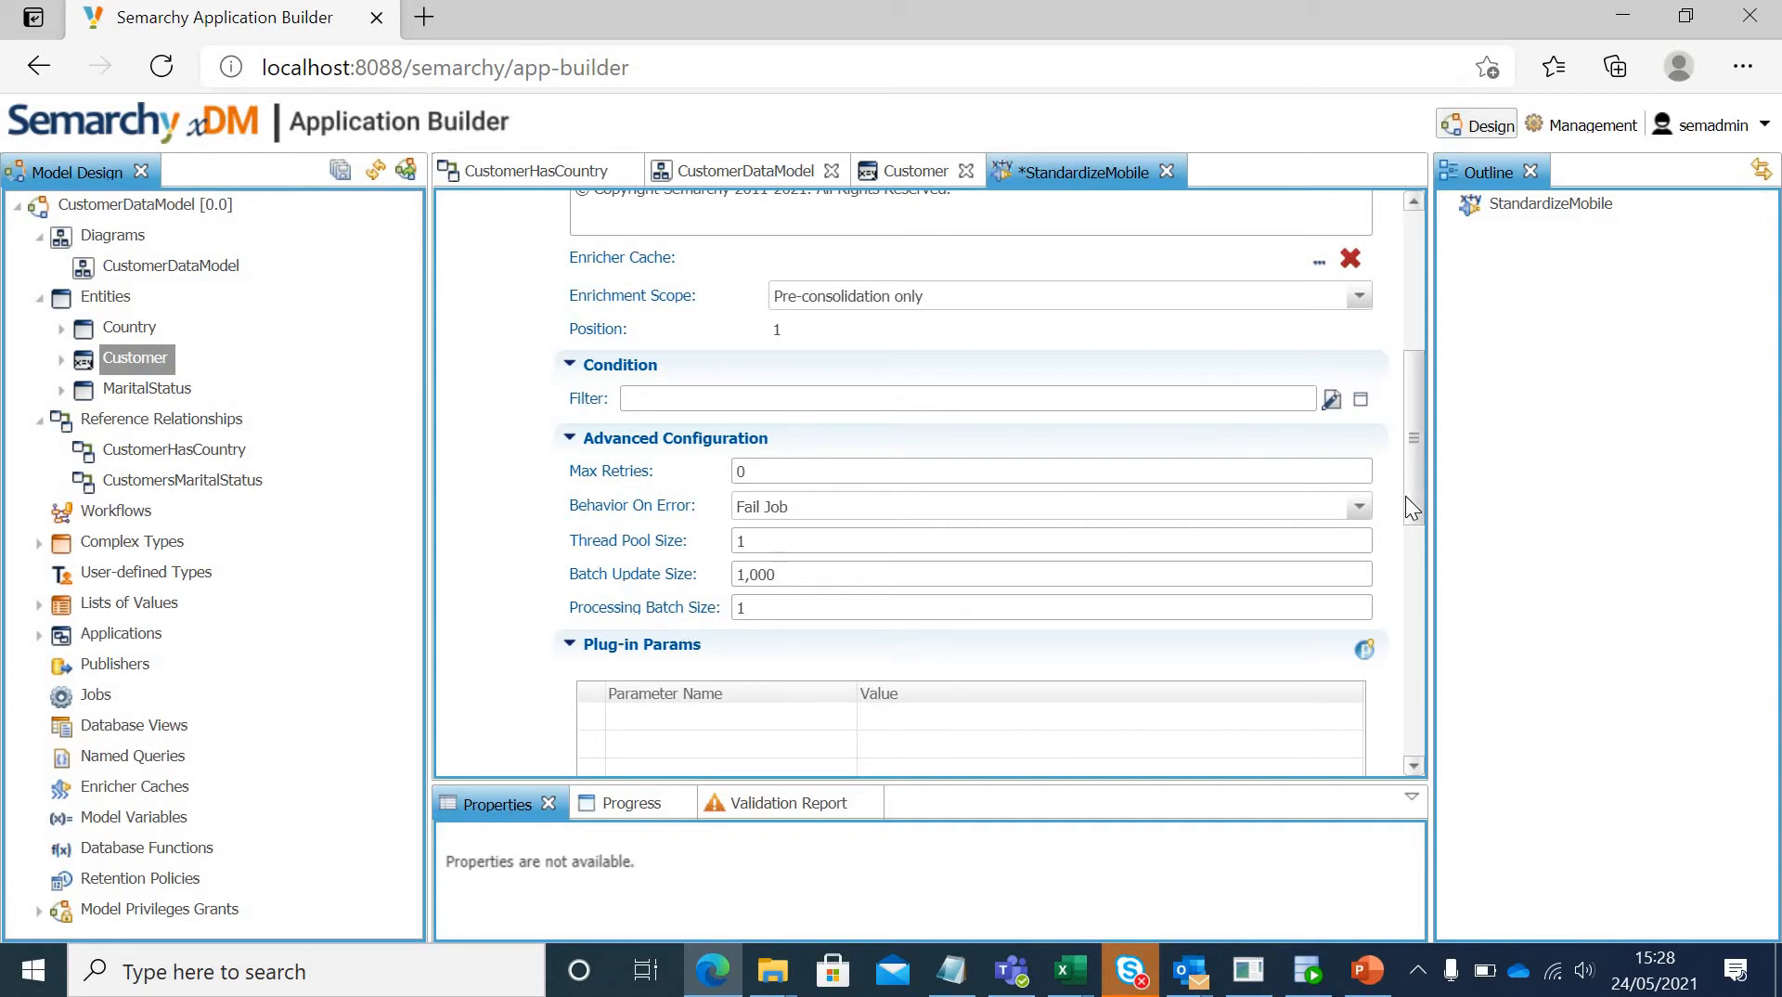
{"action": "left_click_drag", "start_coordinate": [1416, 499], "coordinate": [1418, 568]}
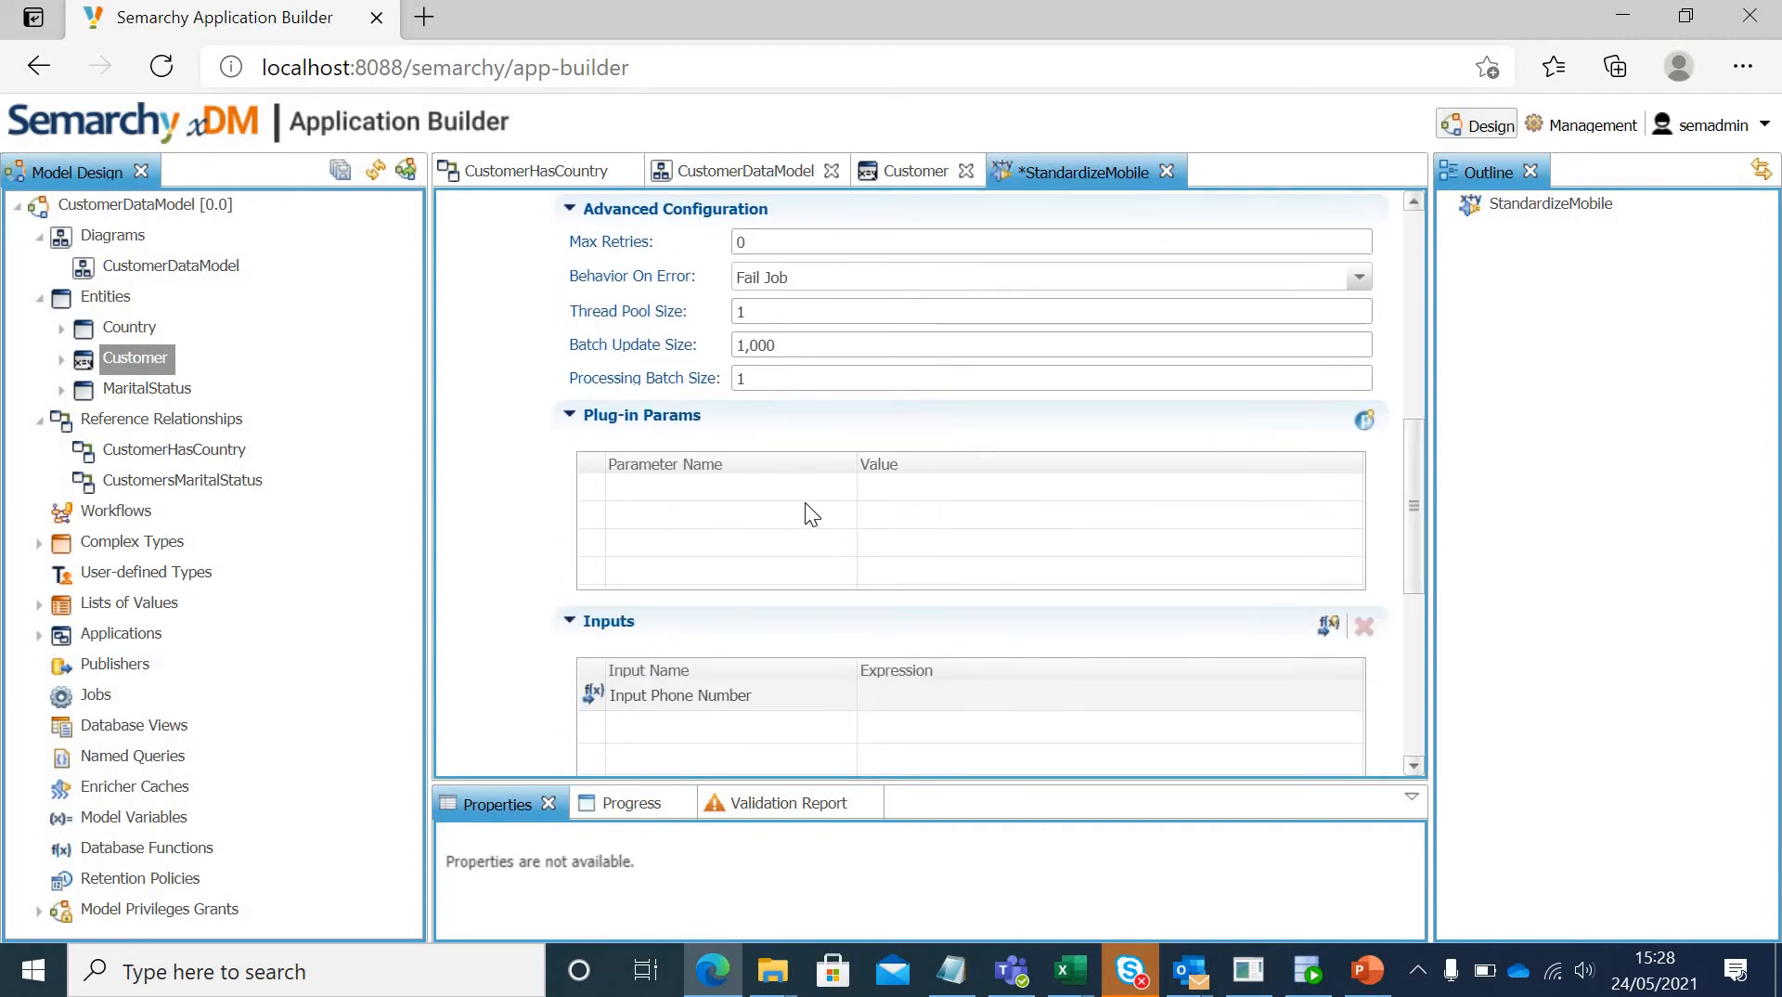
{"action": "left_click", "coordinate": [1362, 420]}
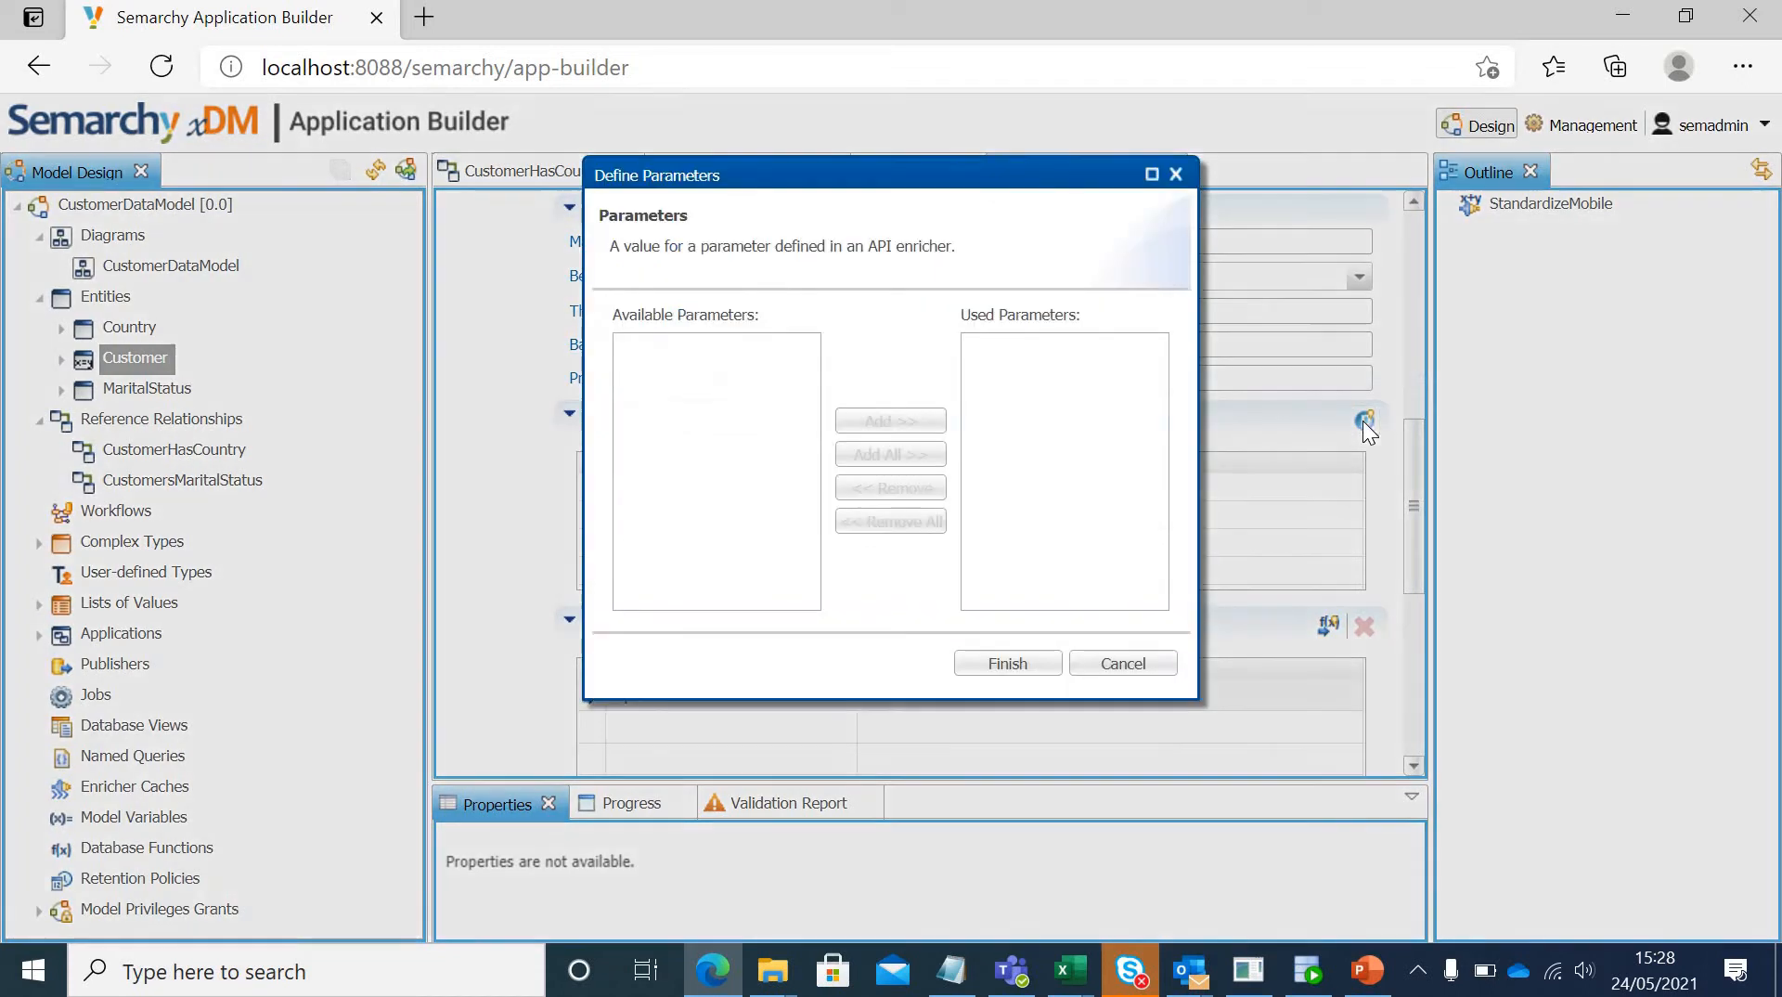
{"action": "left_click", "coordinate": [1121, 664]}
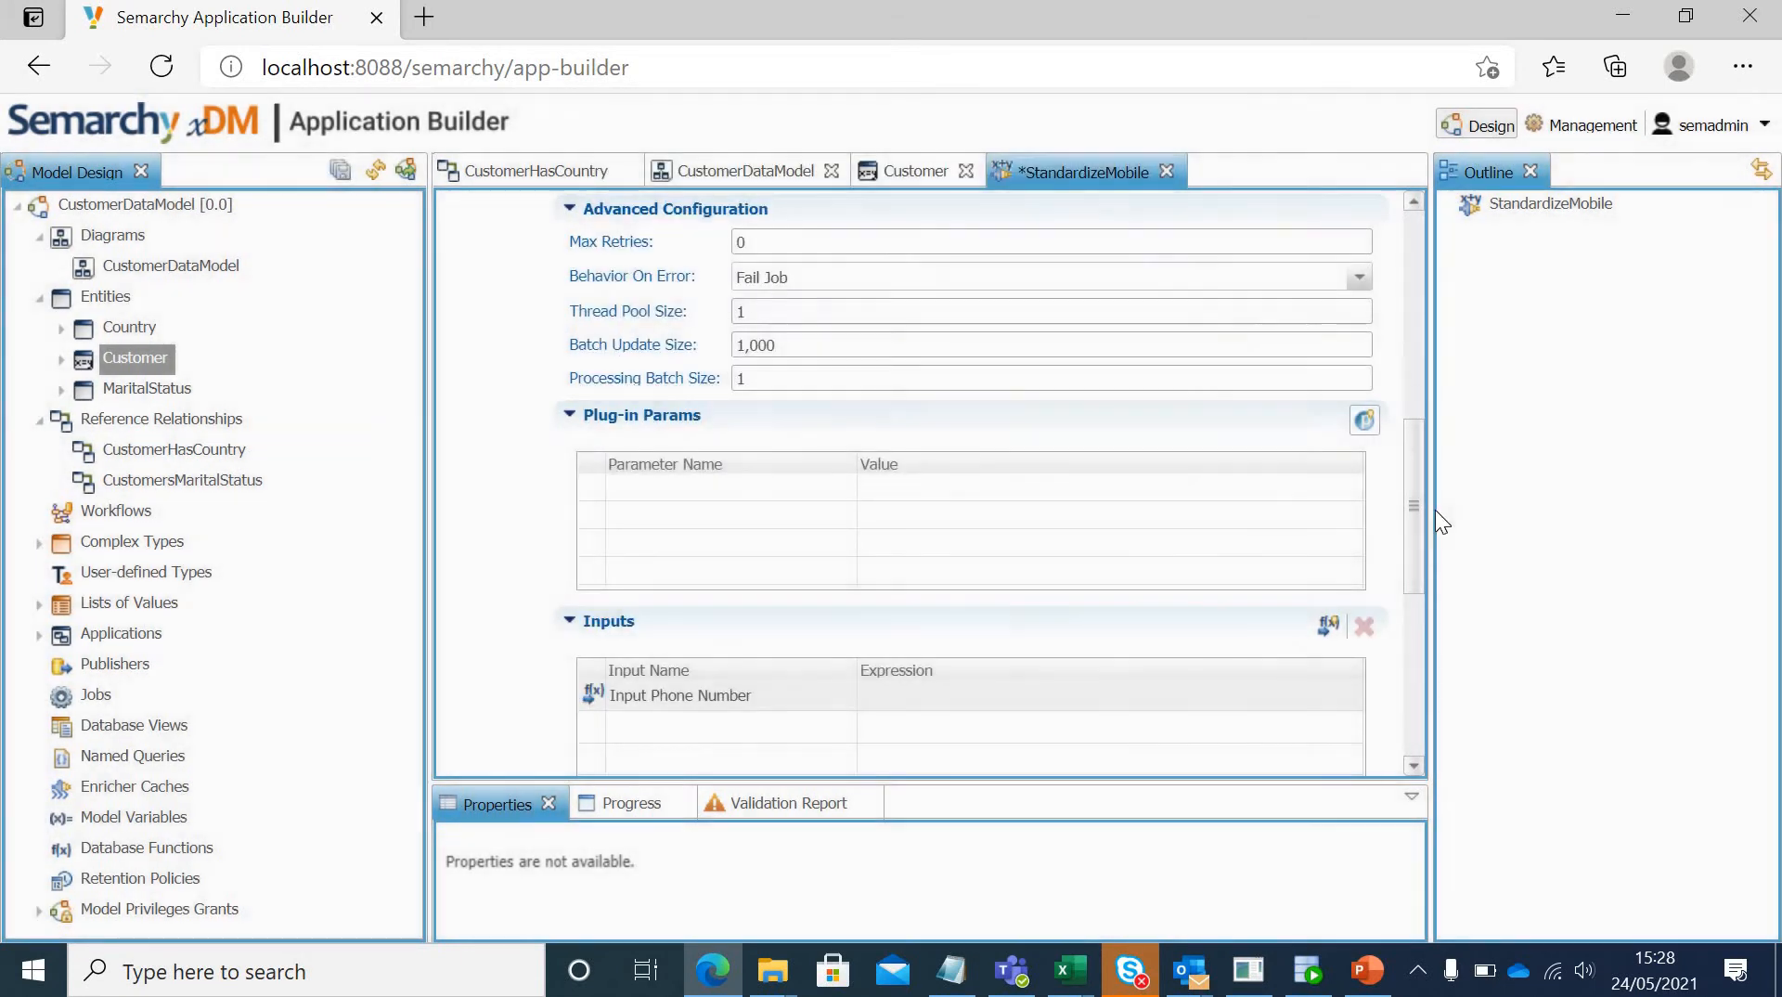
Step: Review the enricher's available inputs, keep Input Phone Number as the used input, and set its expression to the Mobile attribute
{"action": "left_click_drag", "start_coordinate": [1413, 509], "coordinate": [1420, 562]}
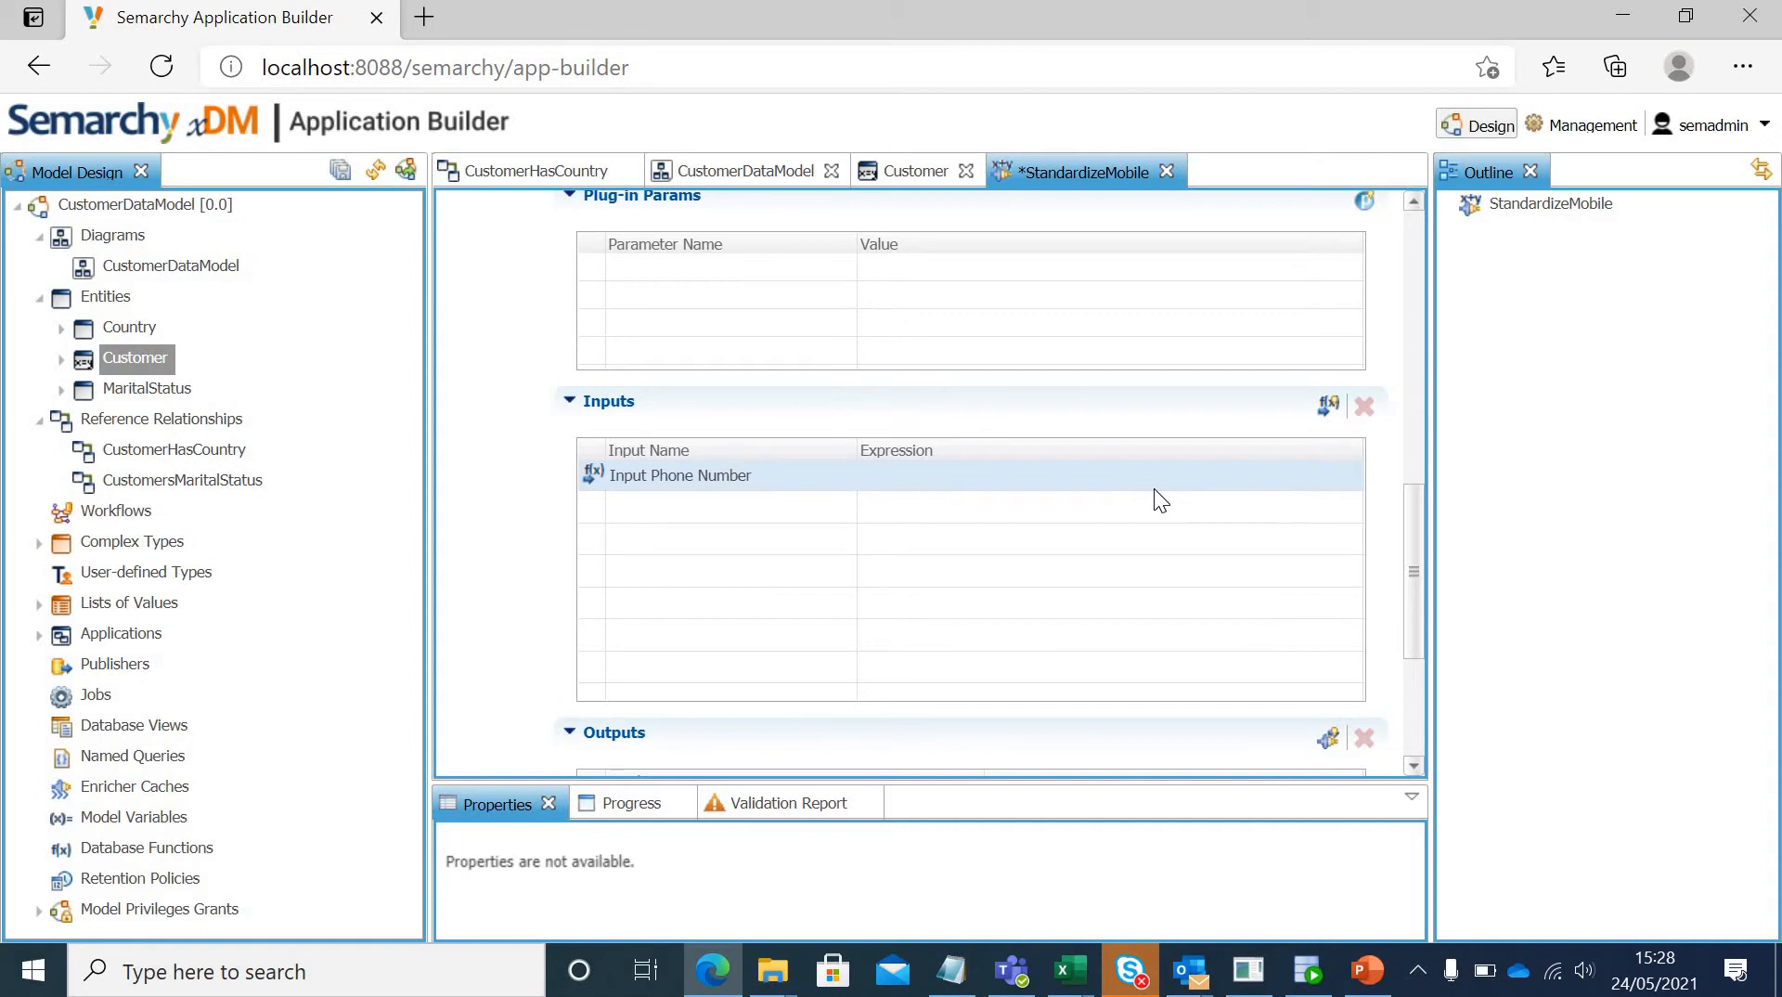
{"action": "left_click", "coordinate": [1326, 406]}
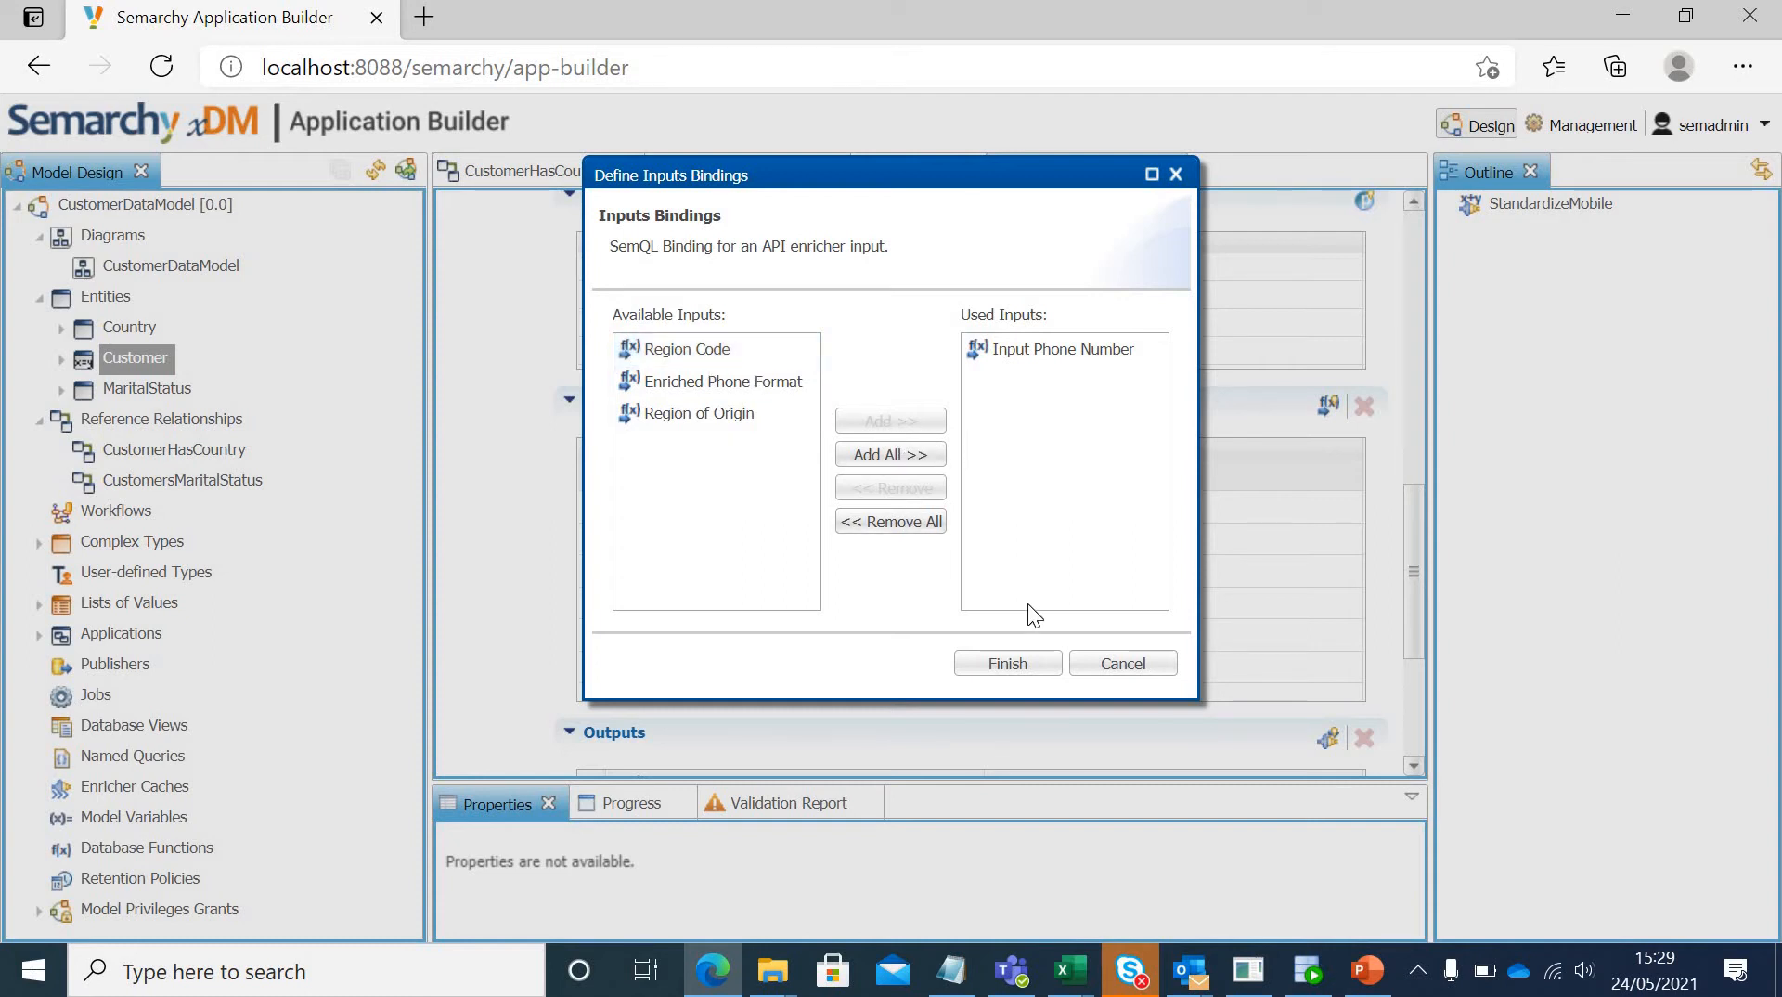
{"action": "left_click", "coordinate": [1038, 666]}
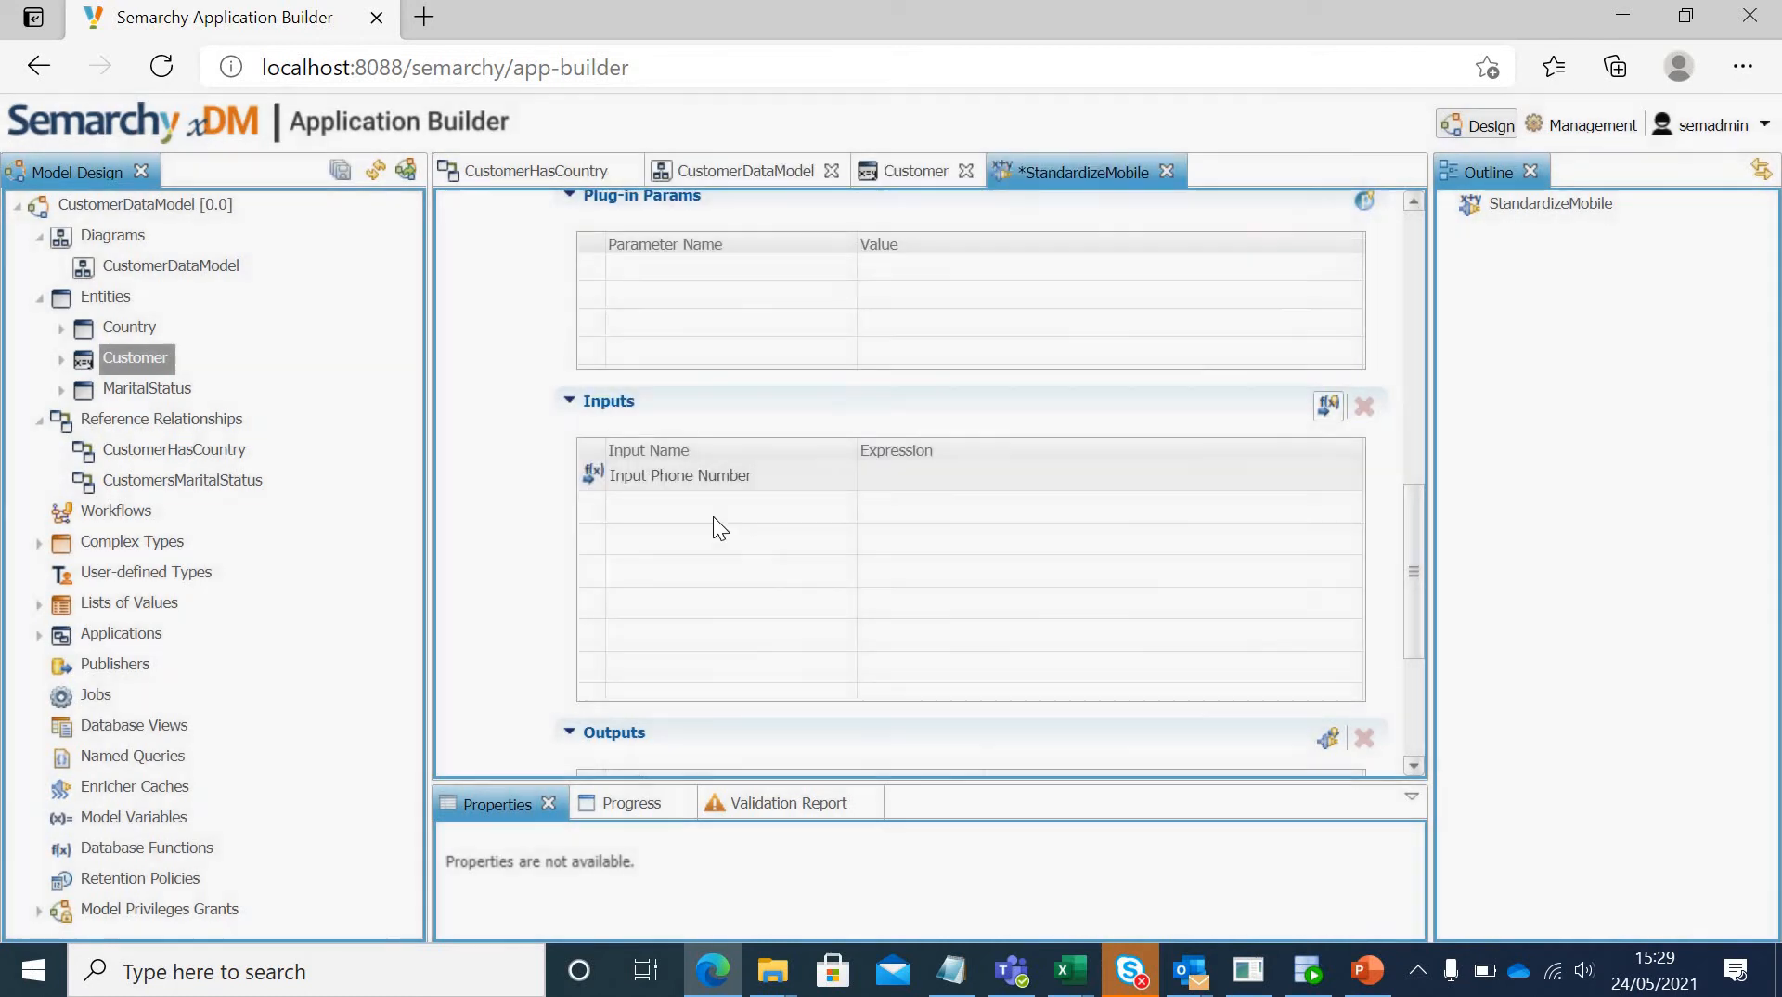
{"action": "left_click", "coordinate": [1210, 476]}
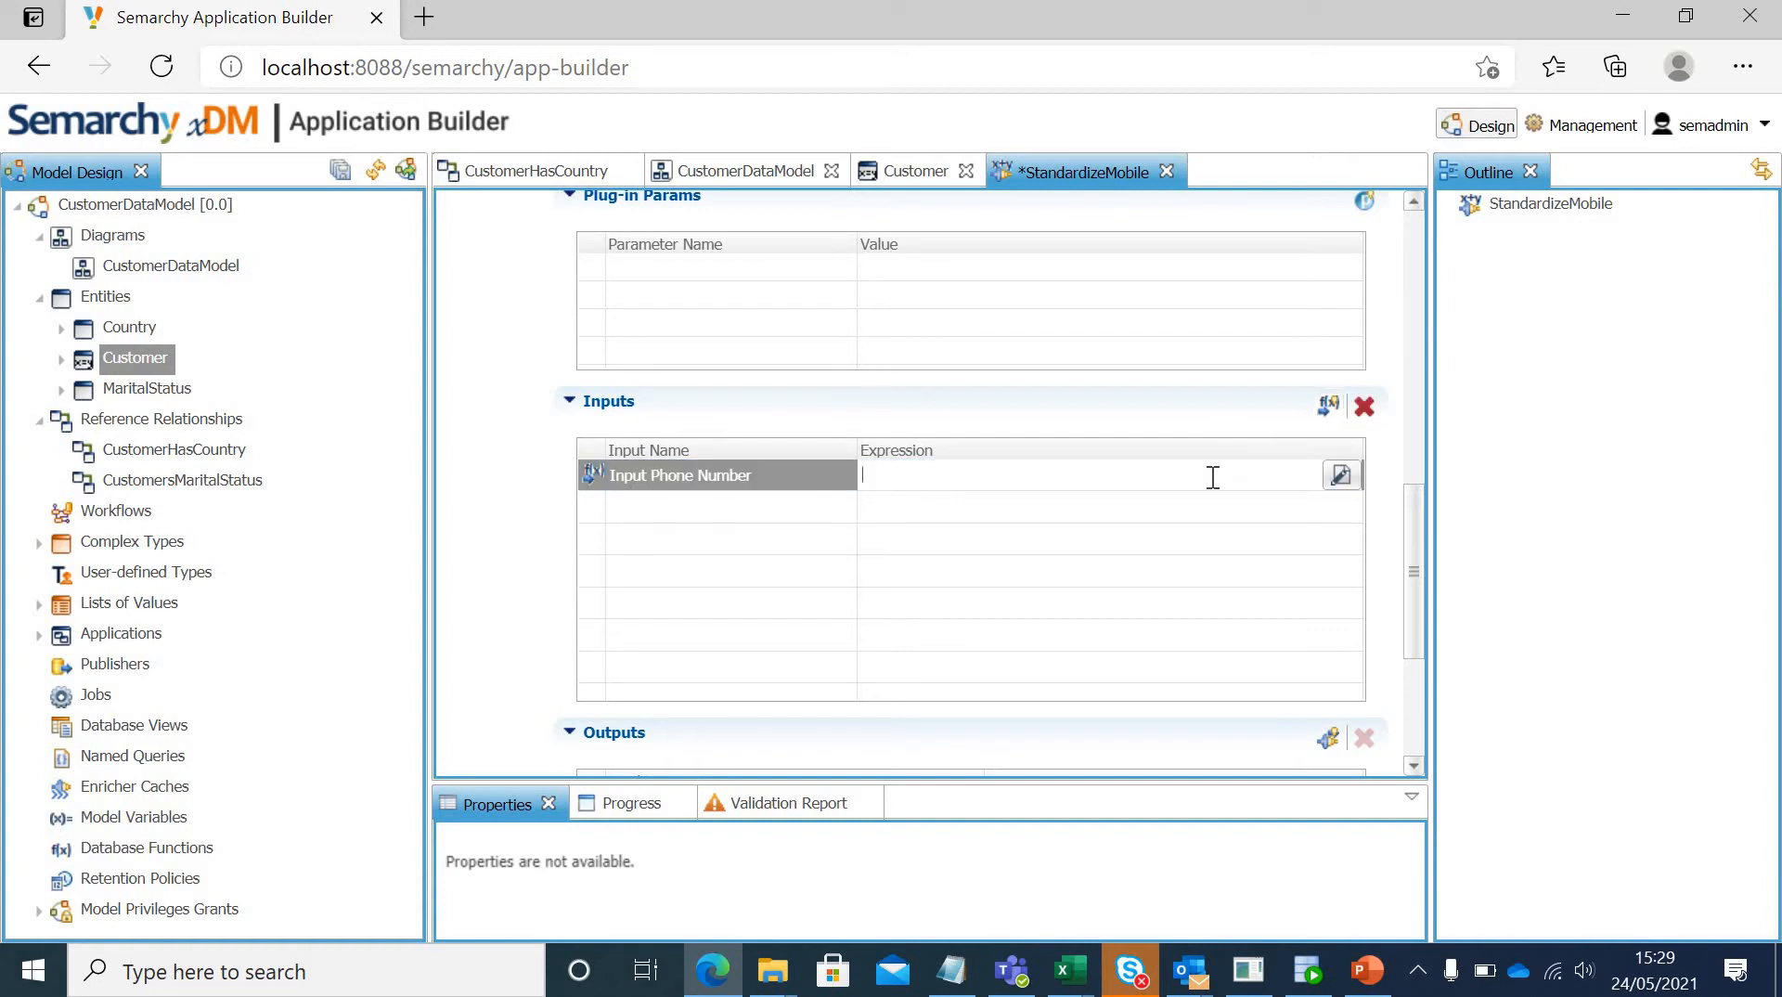
{"action": "left_click", "coordinate": [1341, 476]}
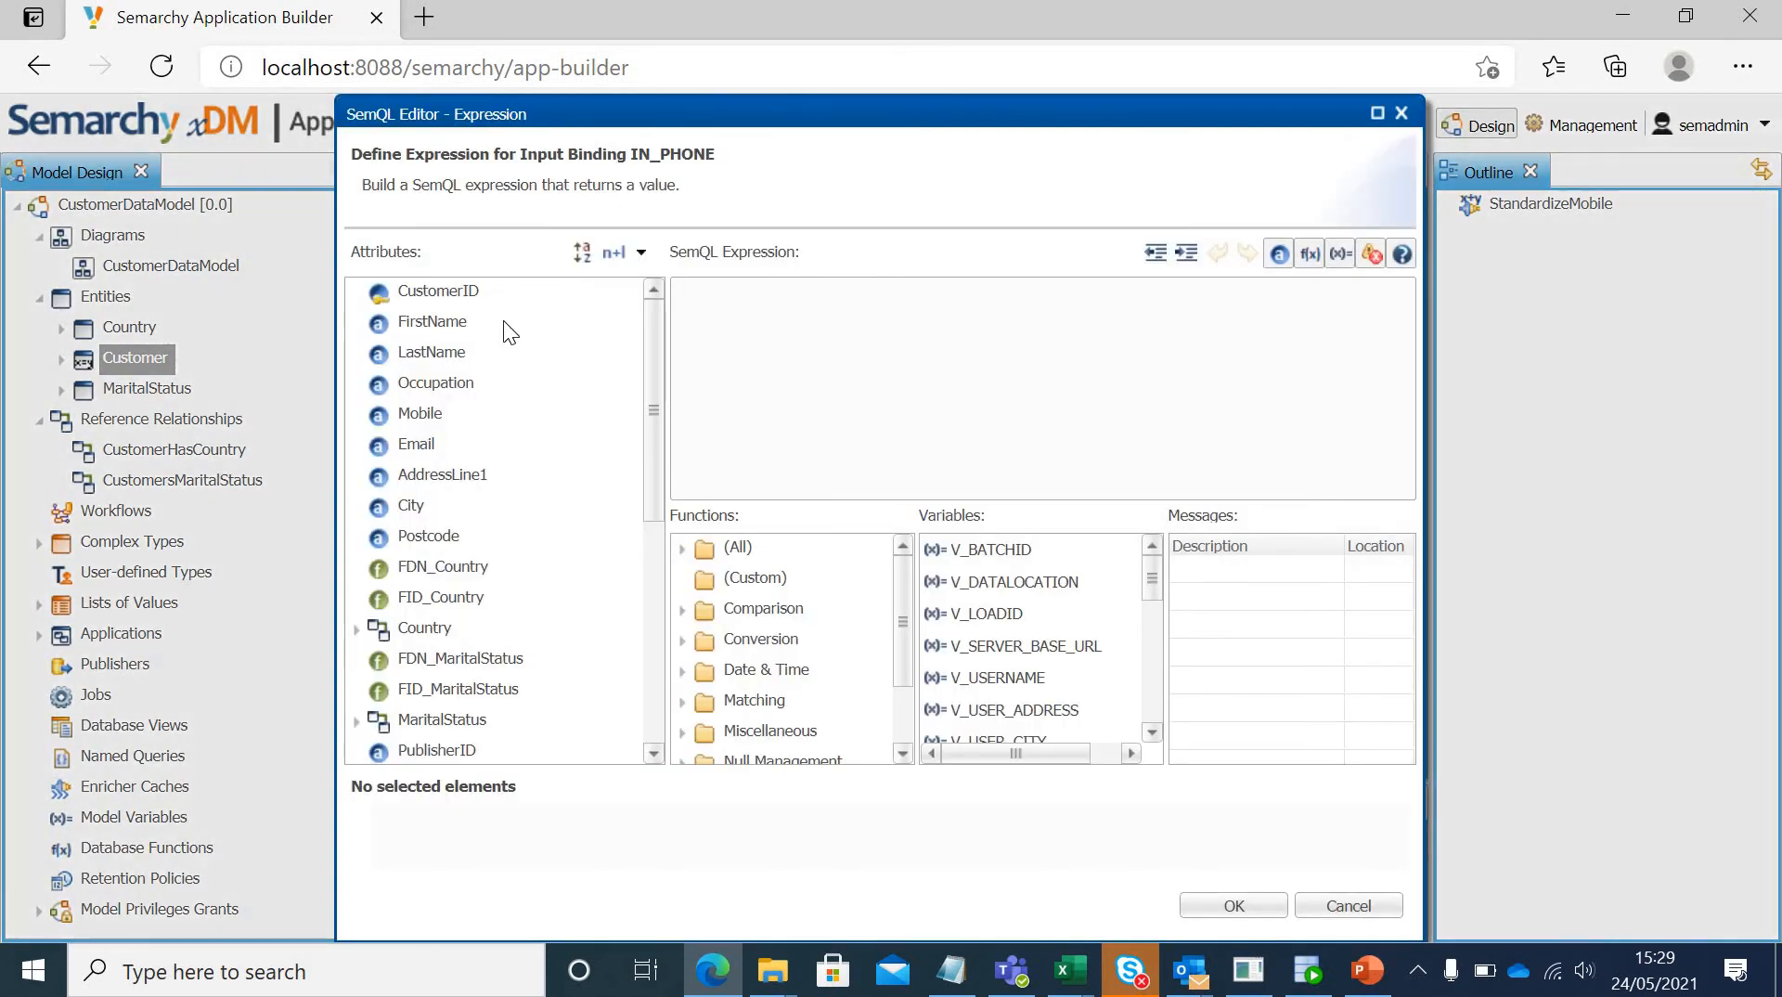
{"action": "double_click", "coordinate": [426, 410]}
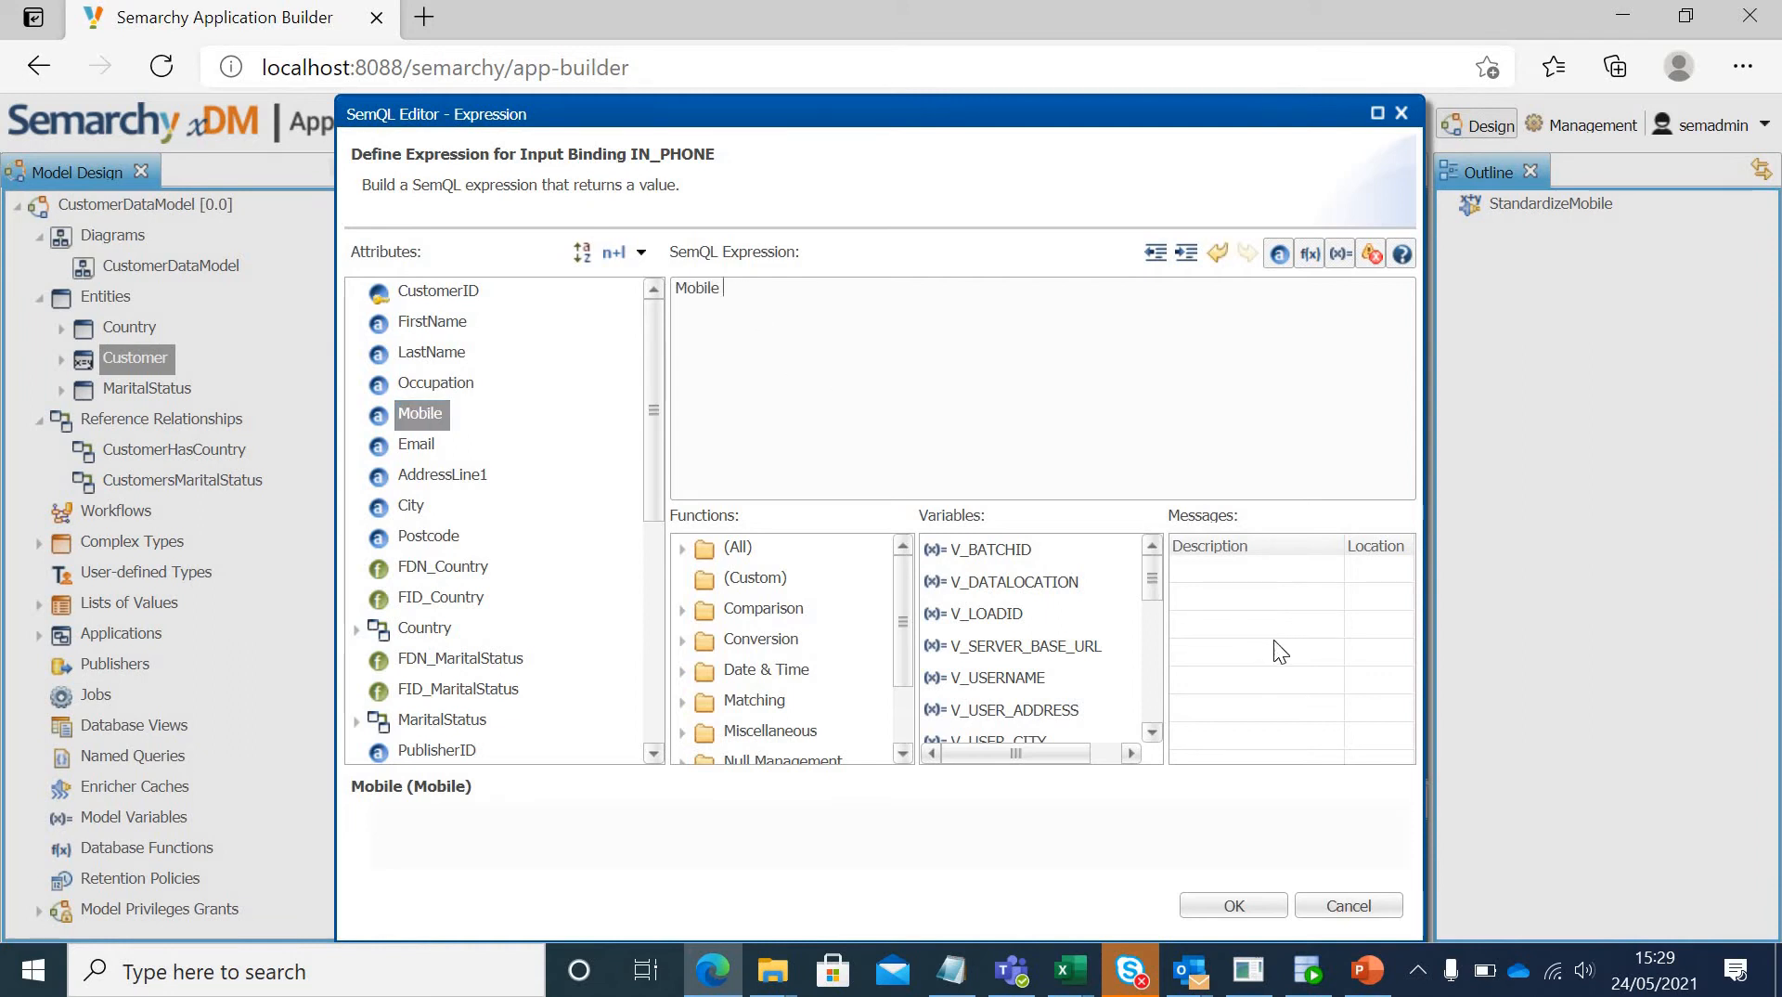
{"action": "left_click", "coordinate": [1234, 905]}
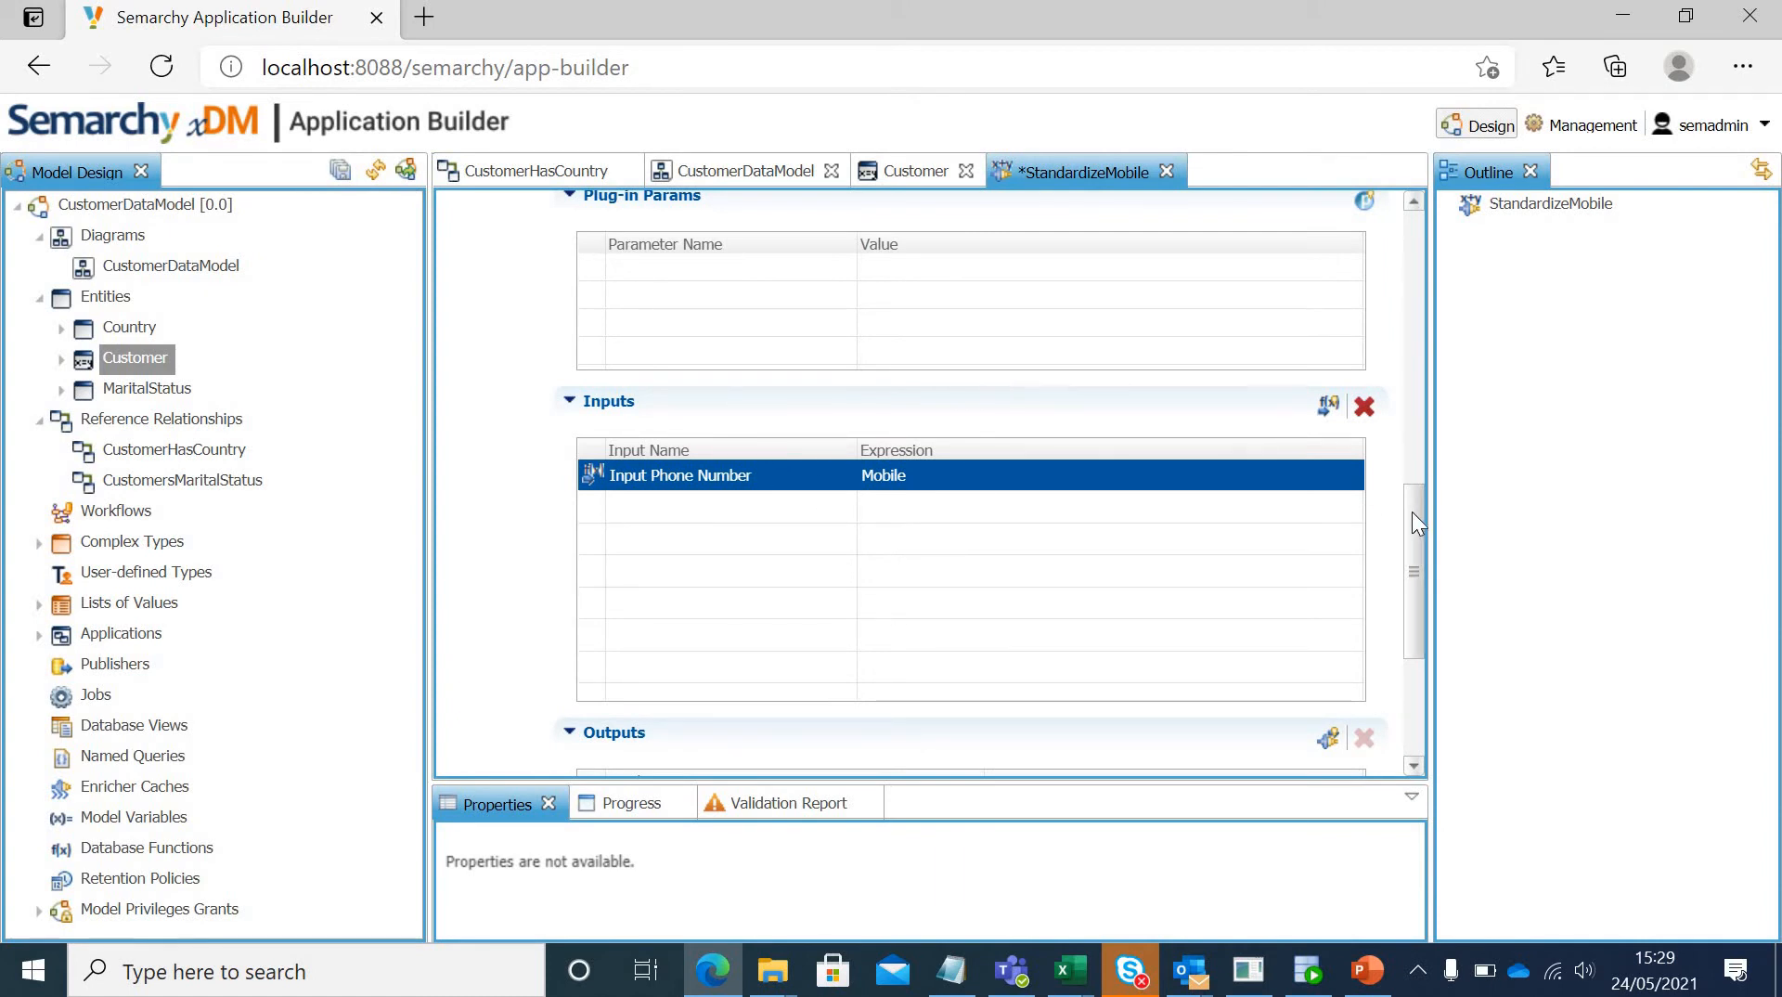
{"action": "left_click_drag", "start_coordinate": [1411, 510], "coordinate": [1425, 605]}
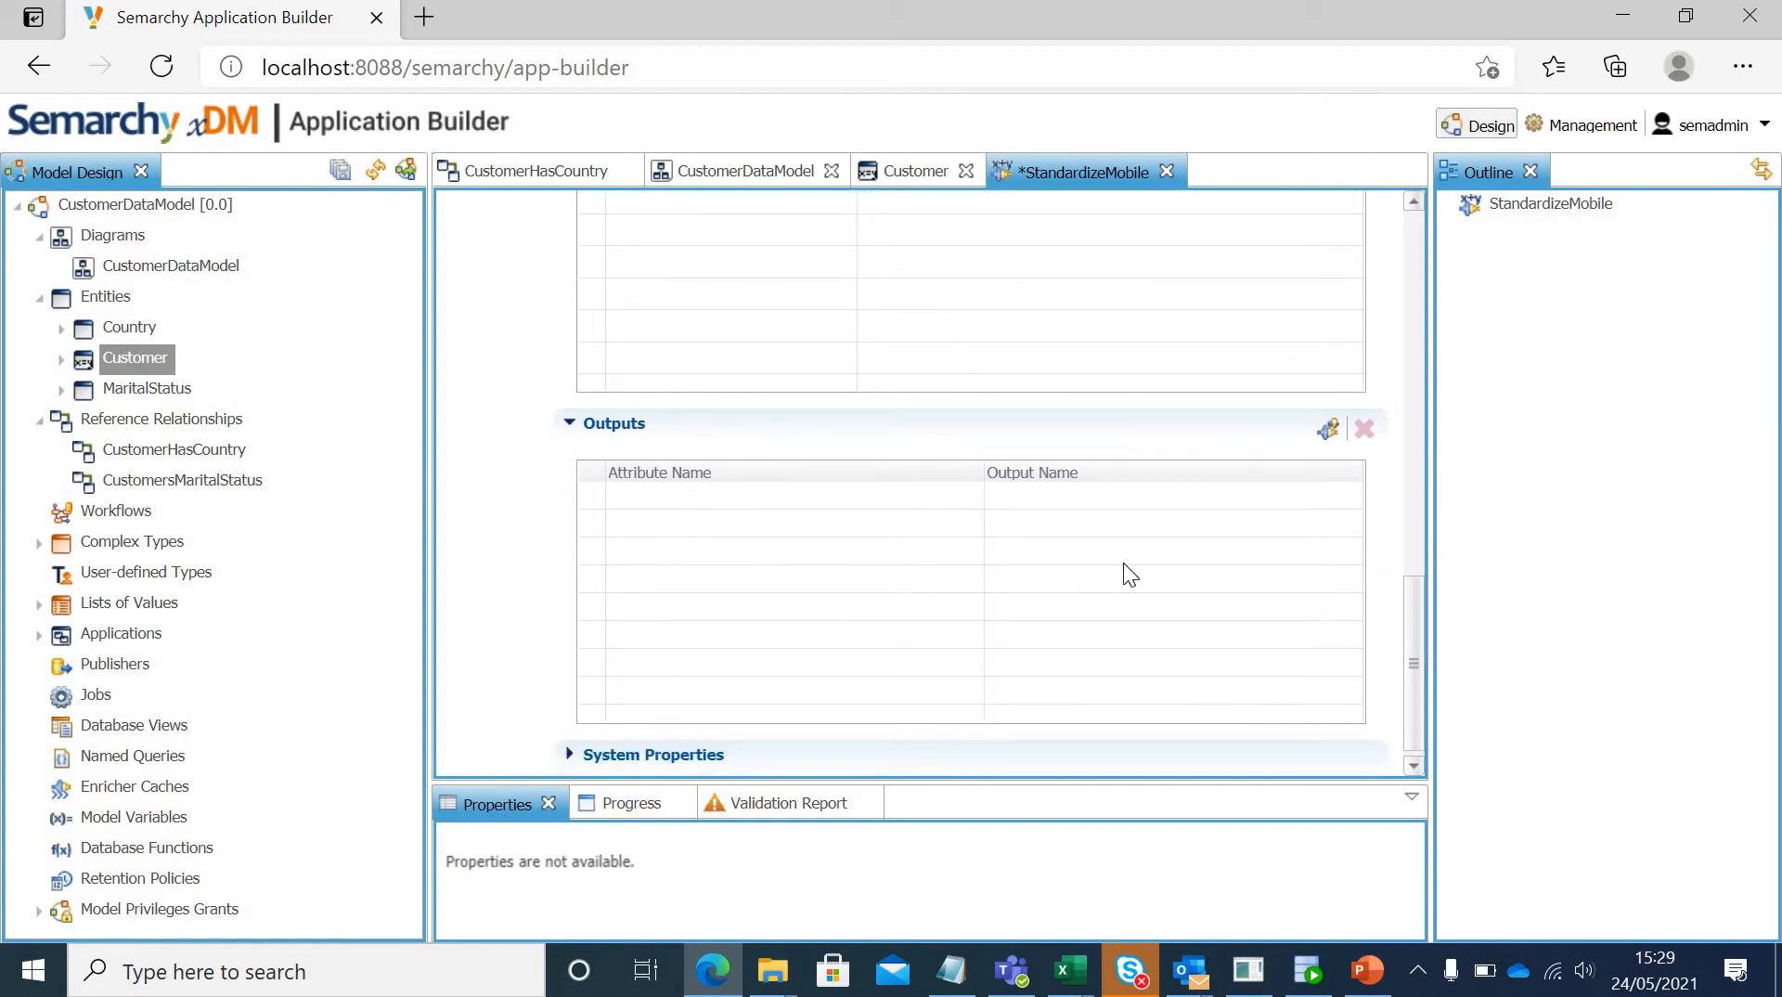
{"action": "left_click", "coordinate": [1321, 433]}
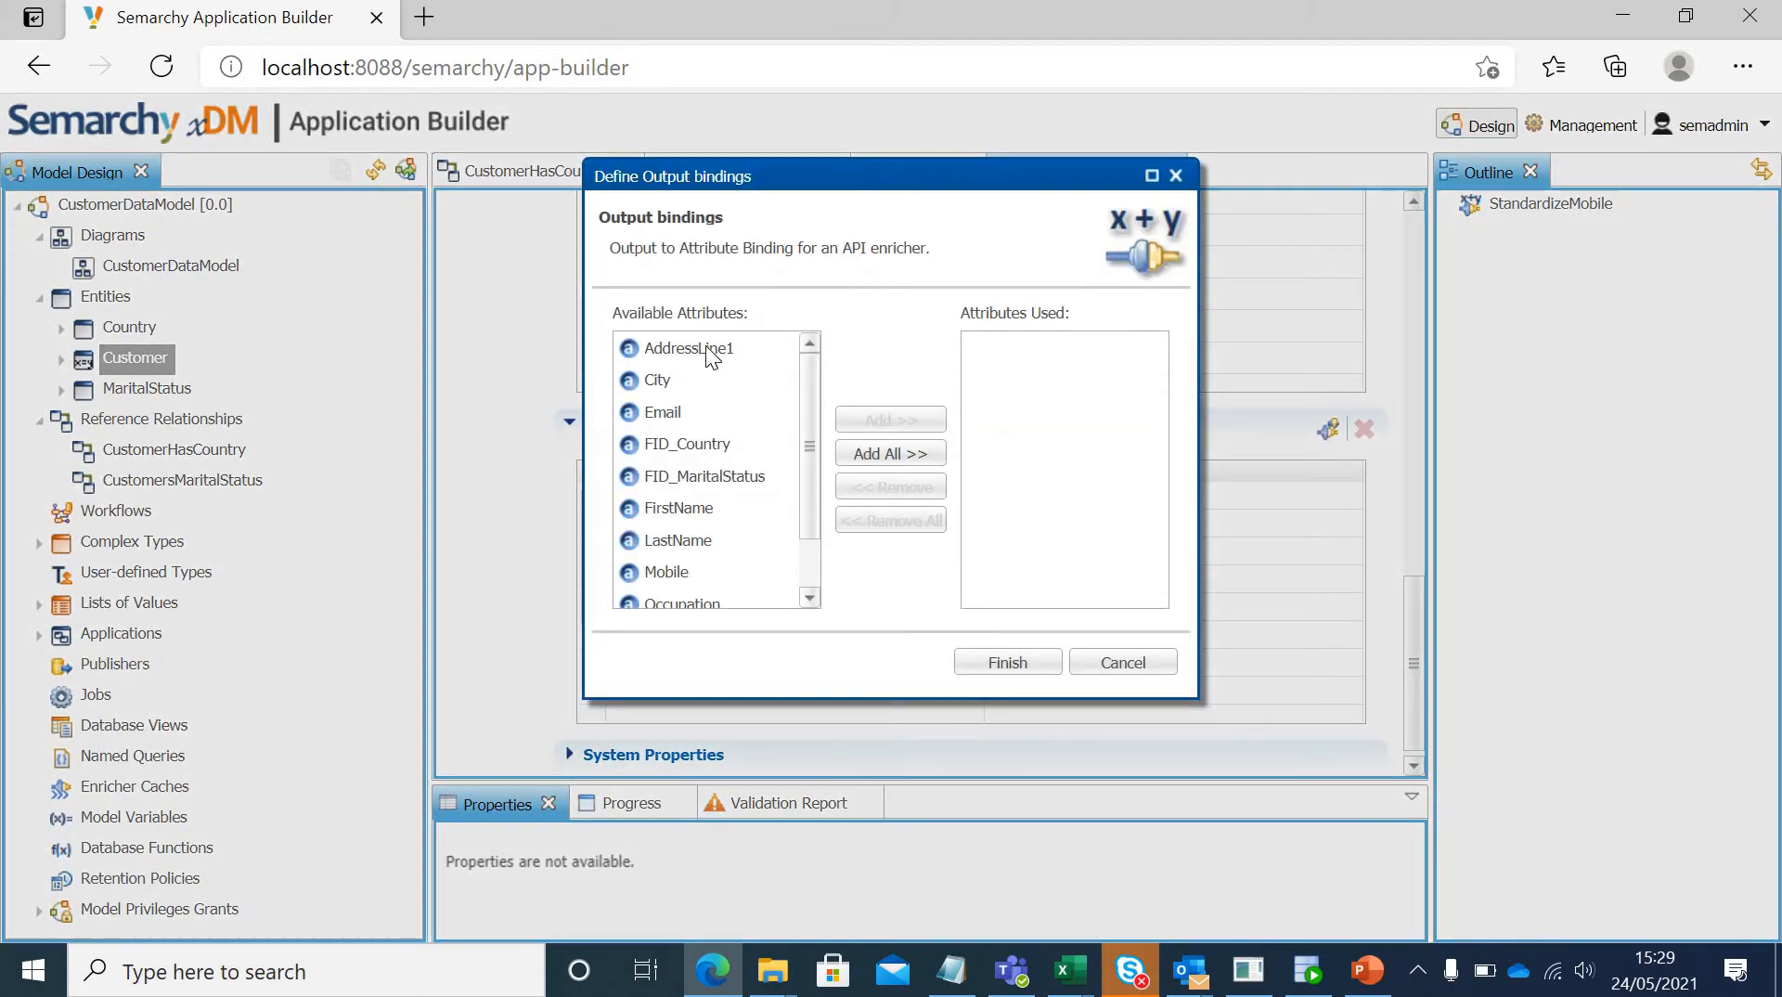
{"action": "left_click", "coordinate": [677, 572]}
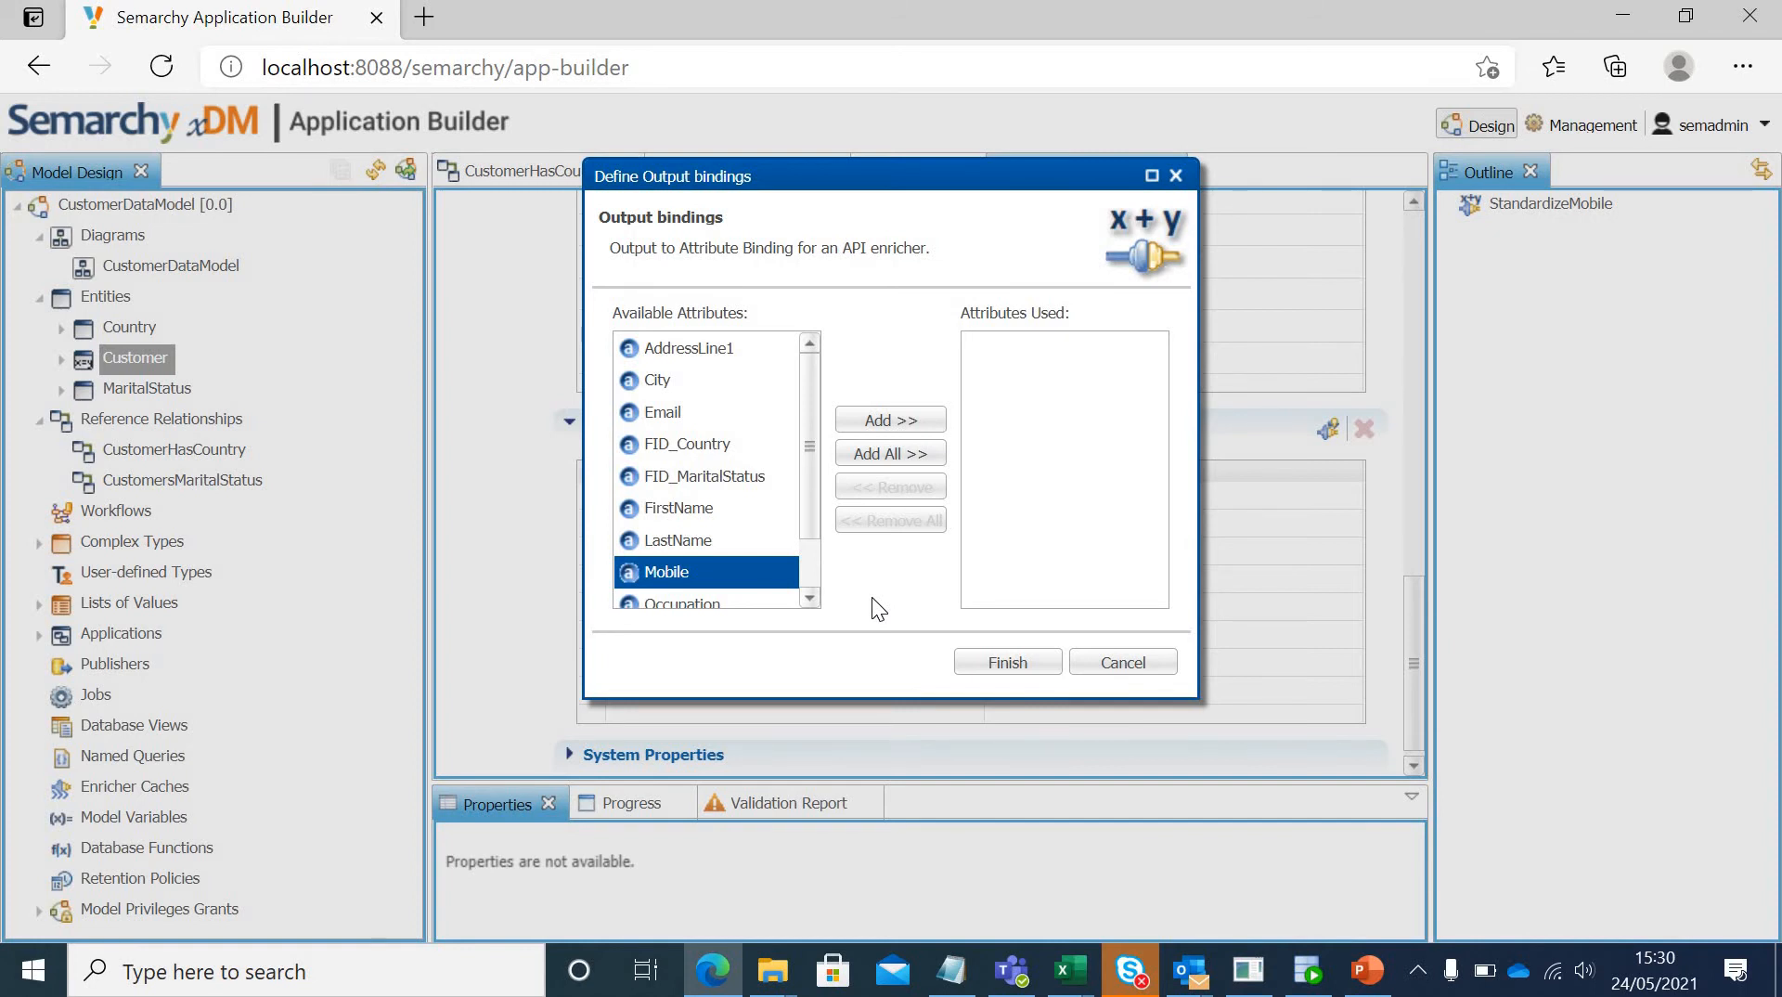
{"action": "left_click", "coordinate": [1009, 663]}
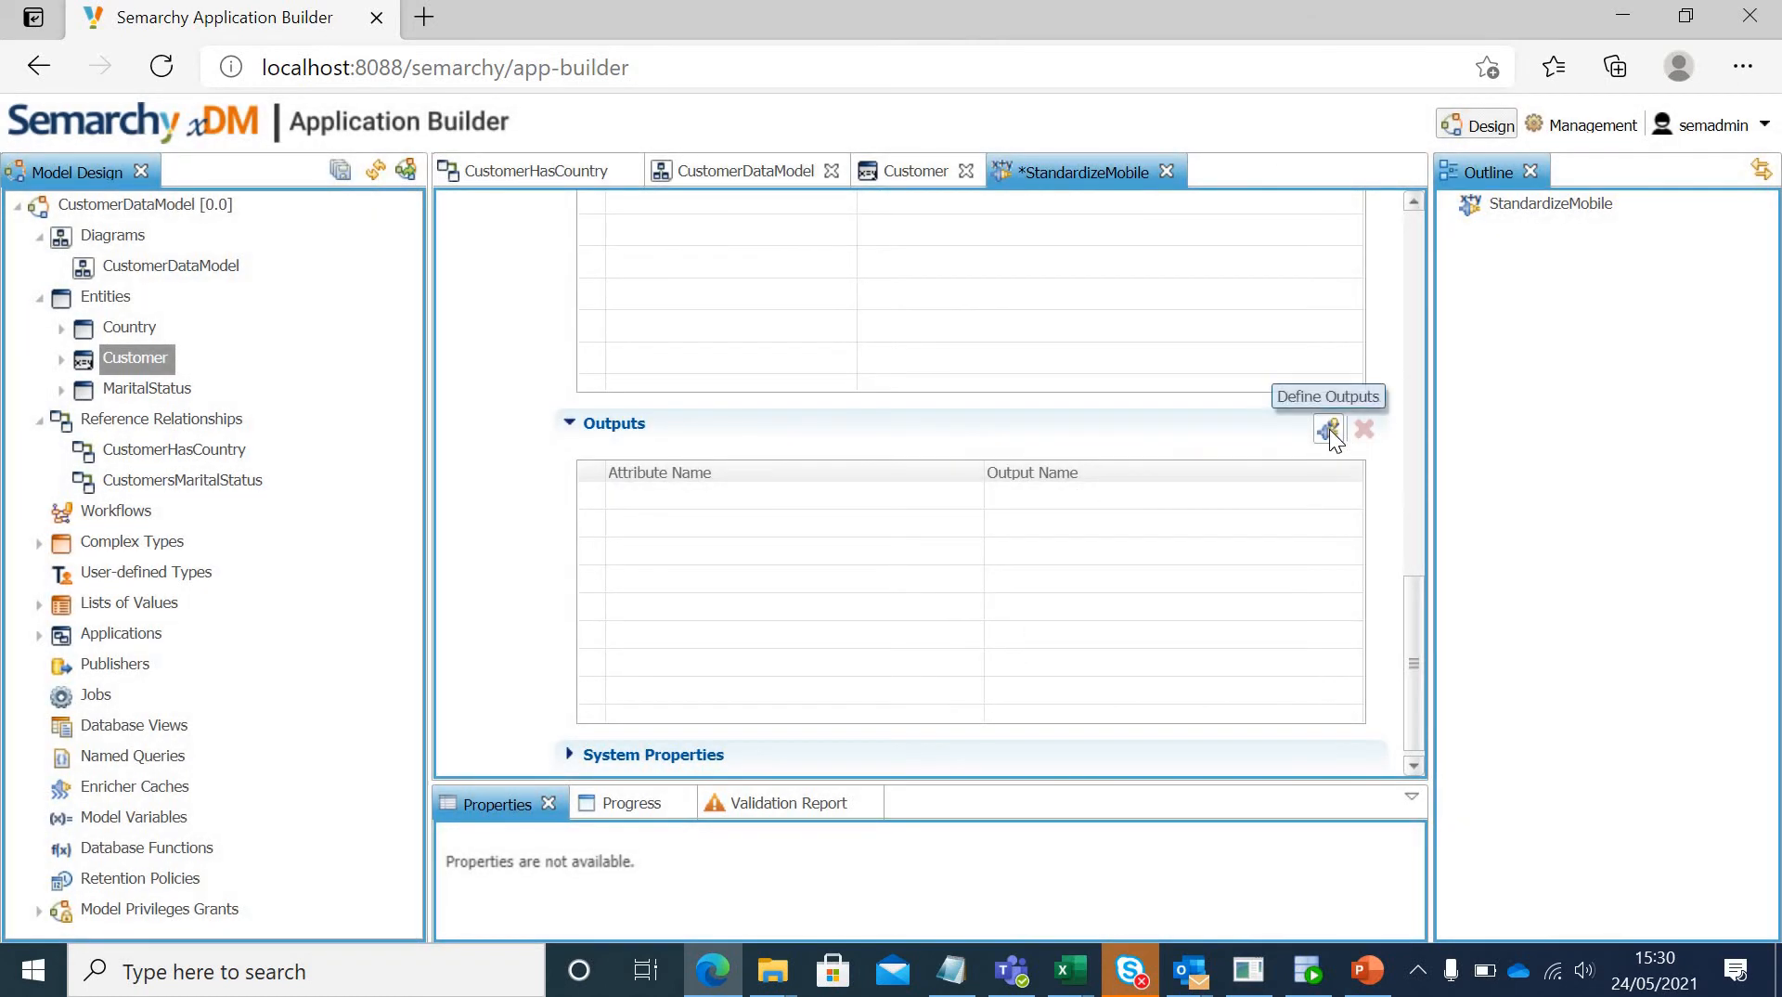
Step: Add the Mobile attribute to the StandardizeMobile enricher's output bindings
{"action": "left_click", "coordinate": [1329, 428]}
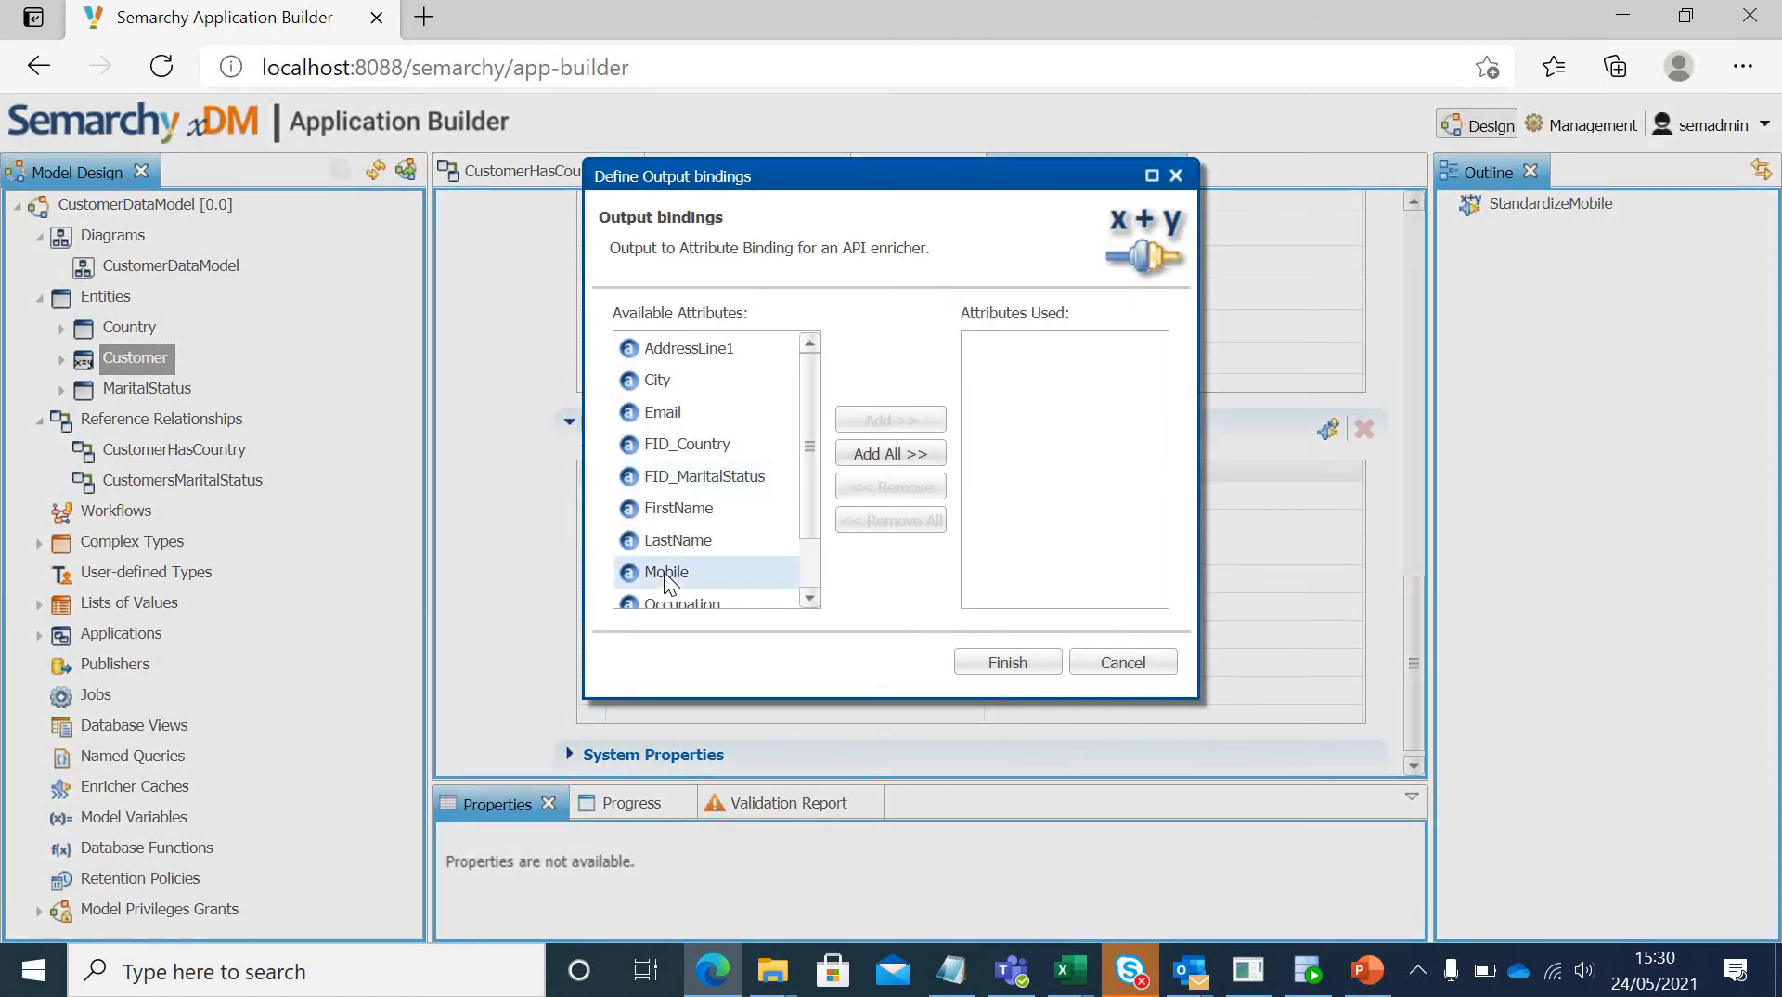
{"action": "left_click", "coordinate": [699, 569]}
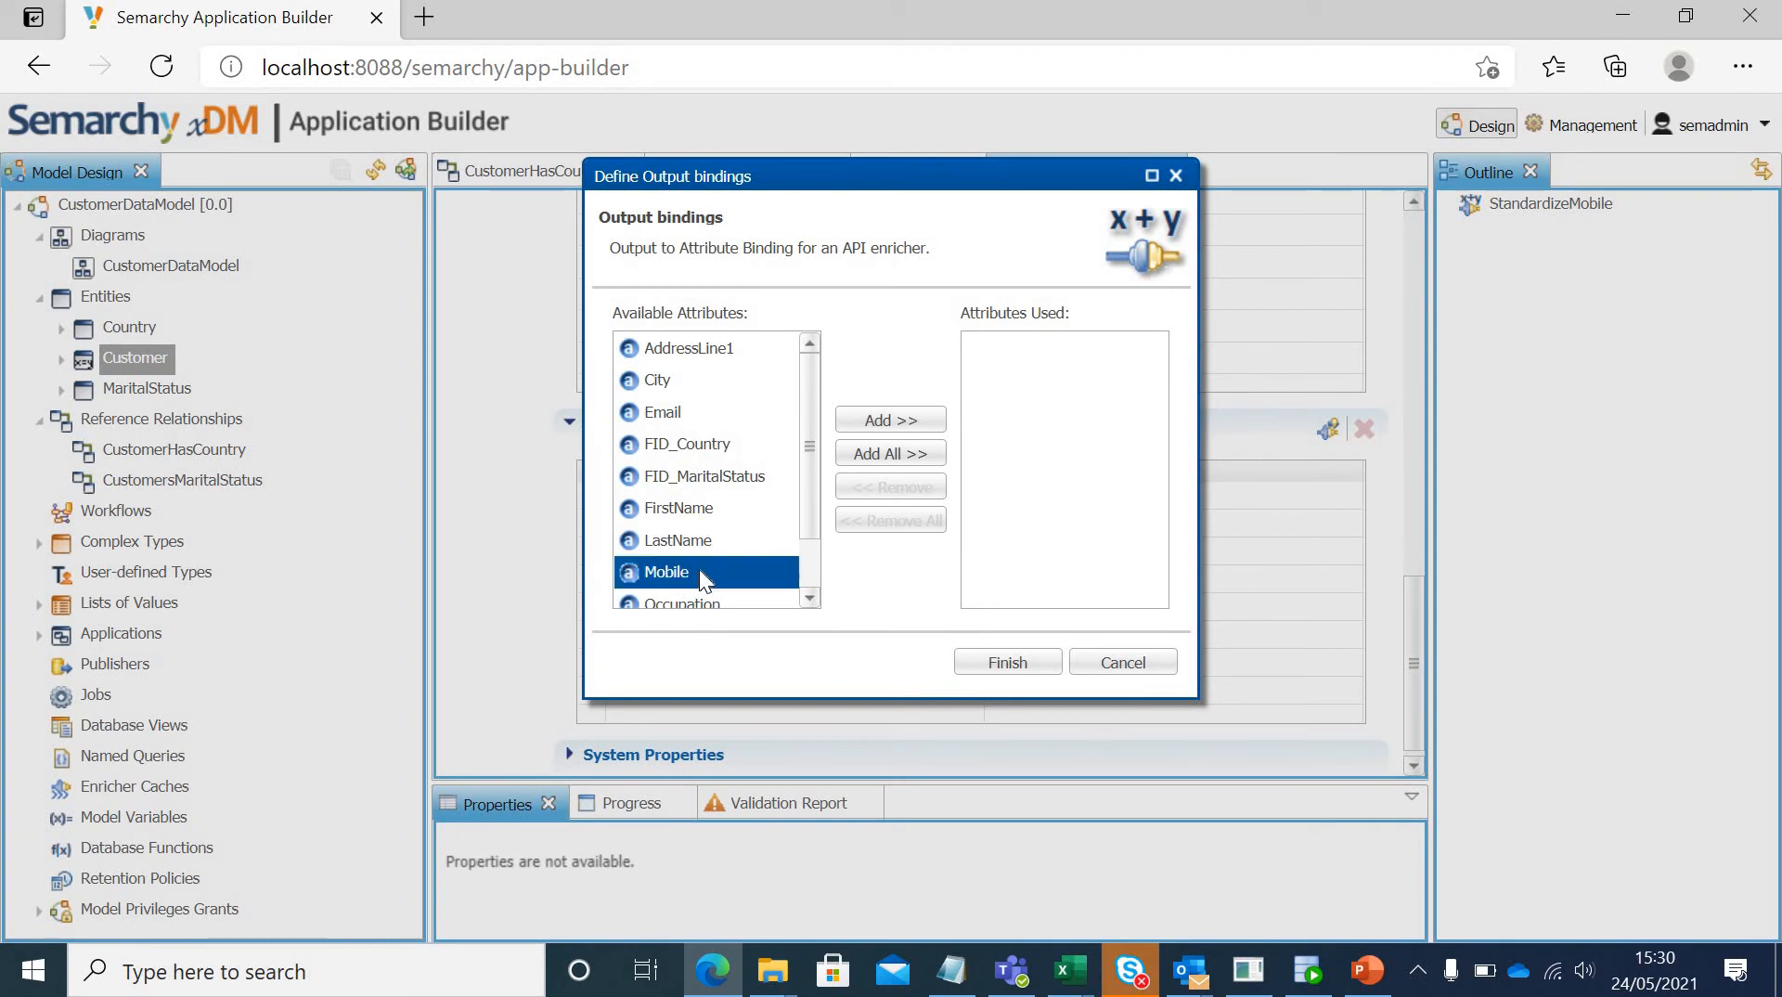
{"action": "left_click", "coordinate": [891, 419]}
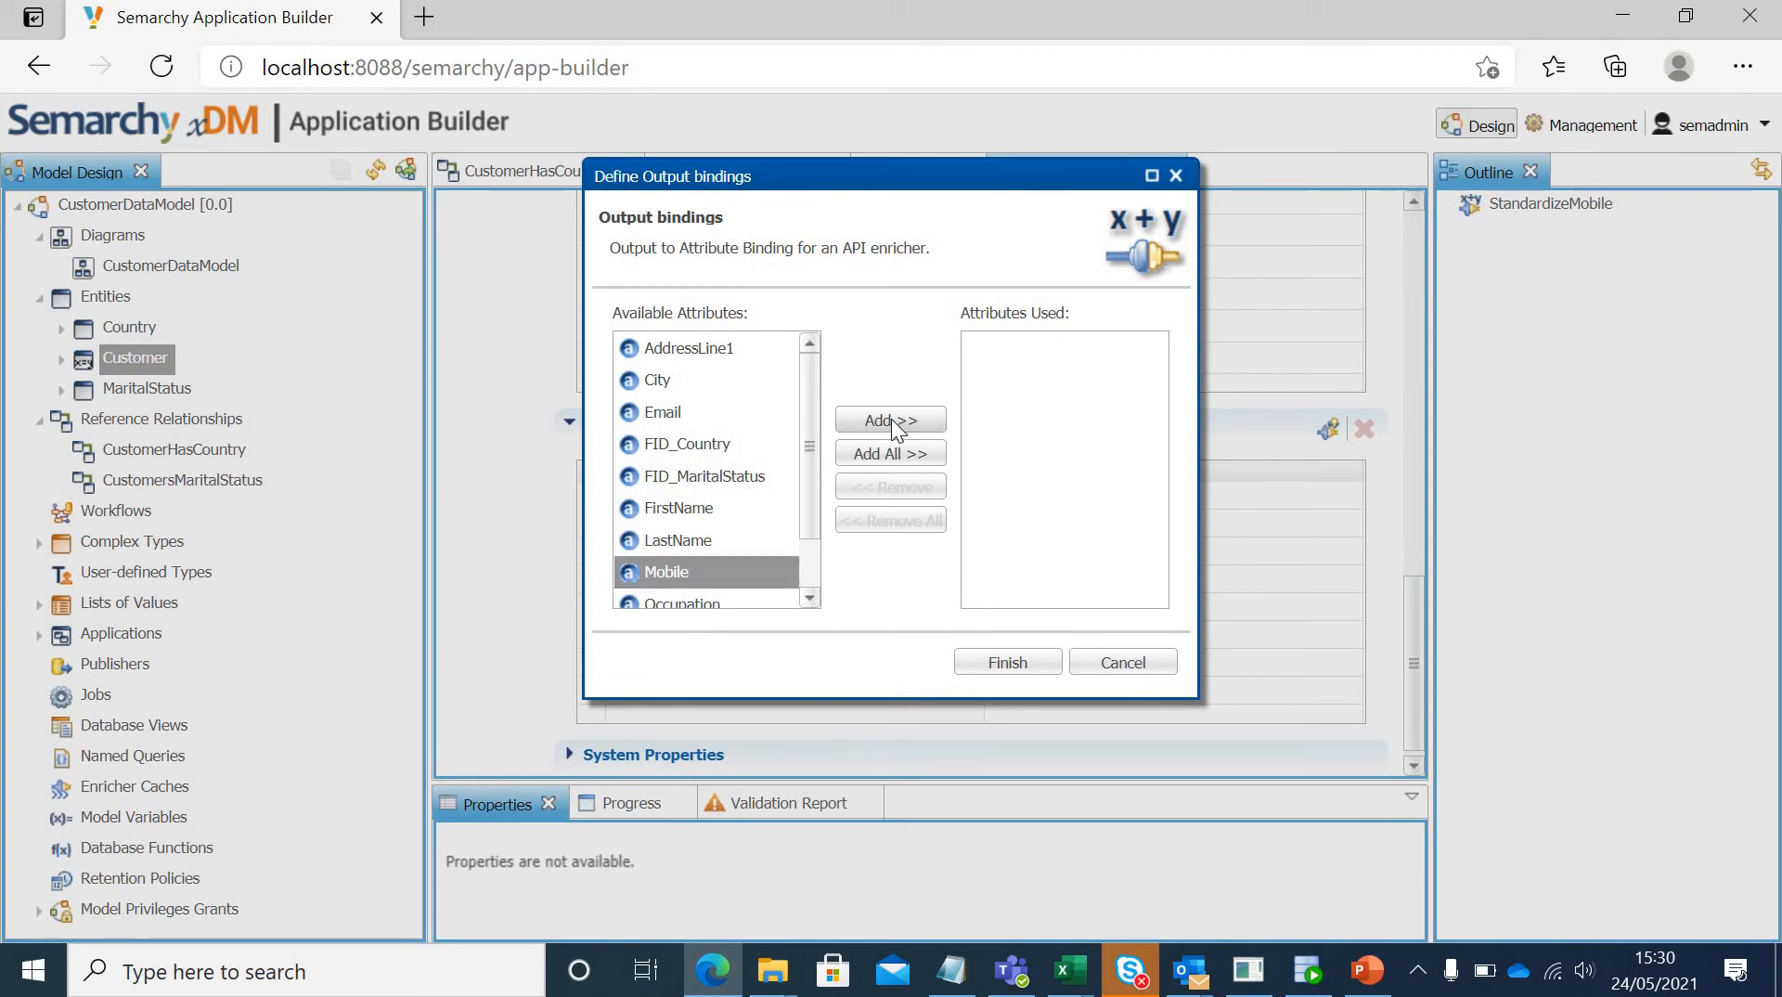
{"action": "left_click", "coordinate": [1007, 662]}
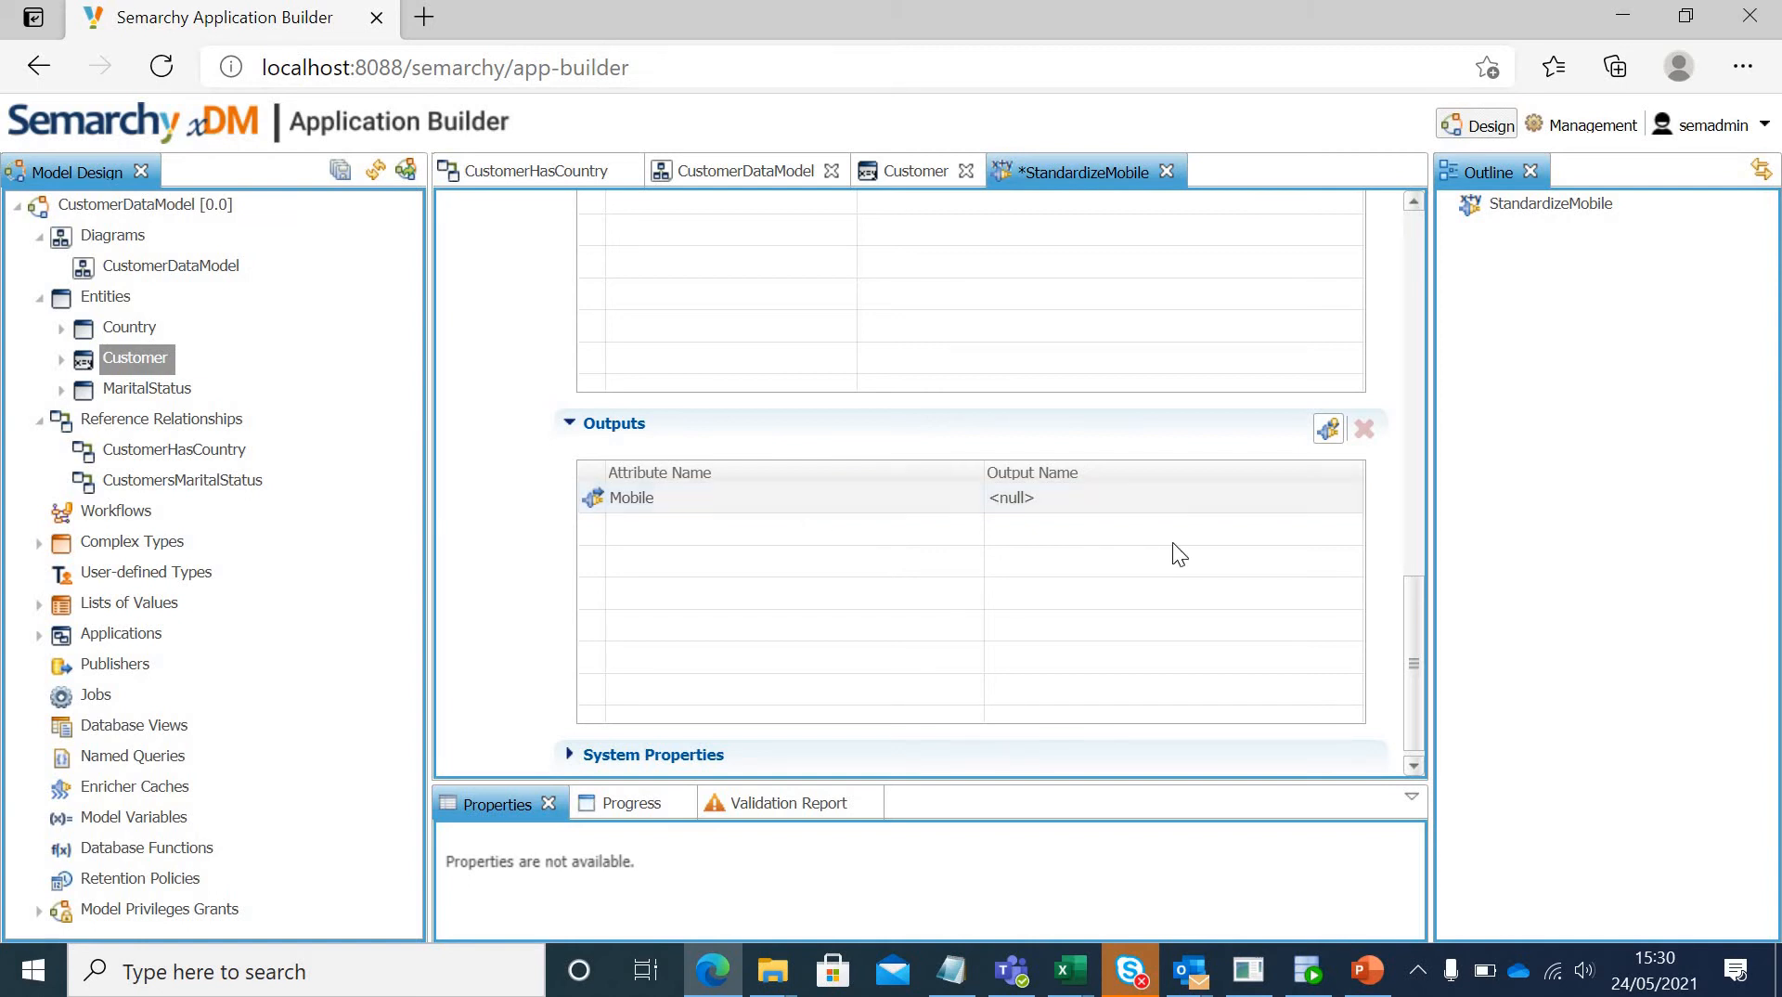
Step: Map the Mobile output attribute to Enriched Phone Number and save the StandardizeMobile enricher
{"action": "left_click", "coordinate": [1250, 494]}
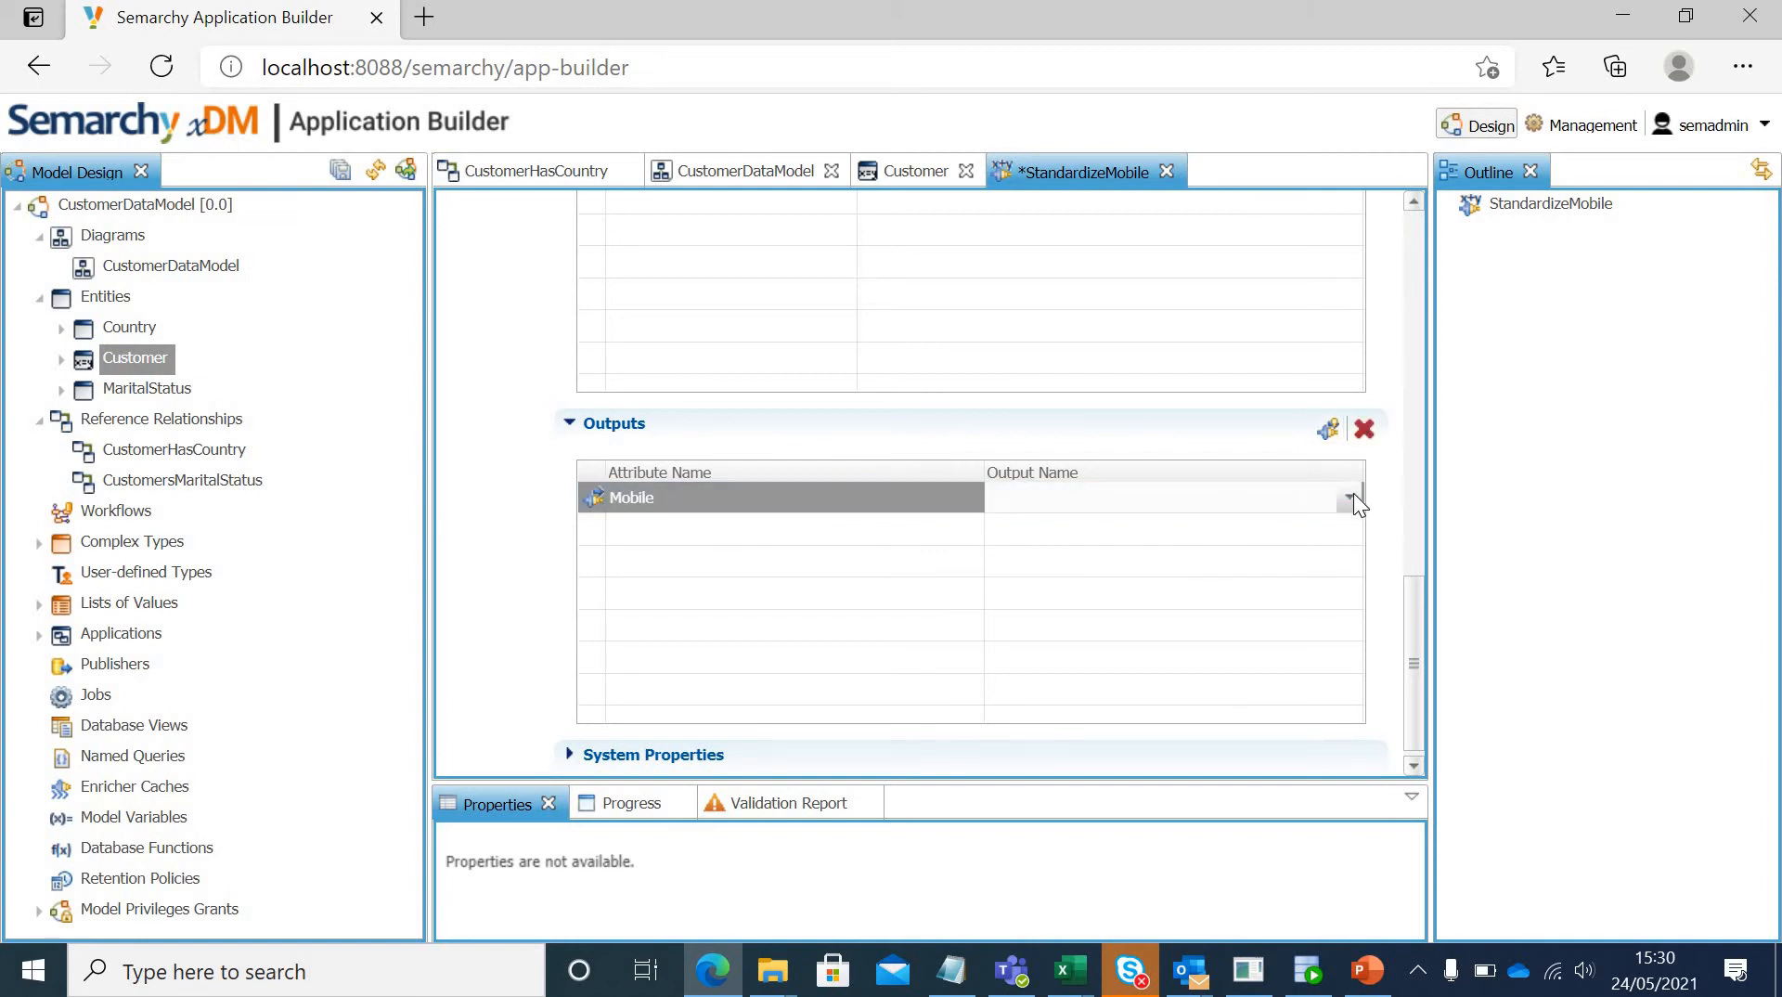
{"action": "left_click", "coordinate": [1350, 500]}
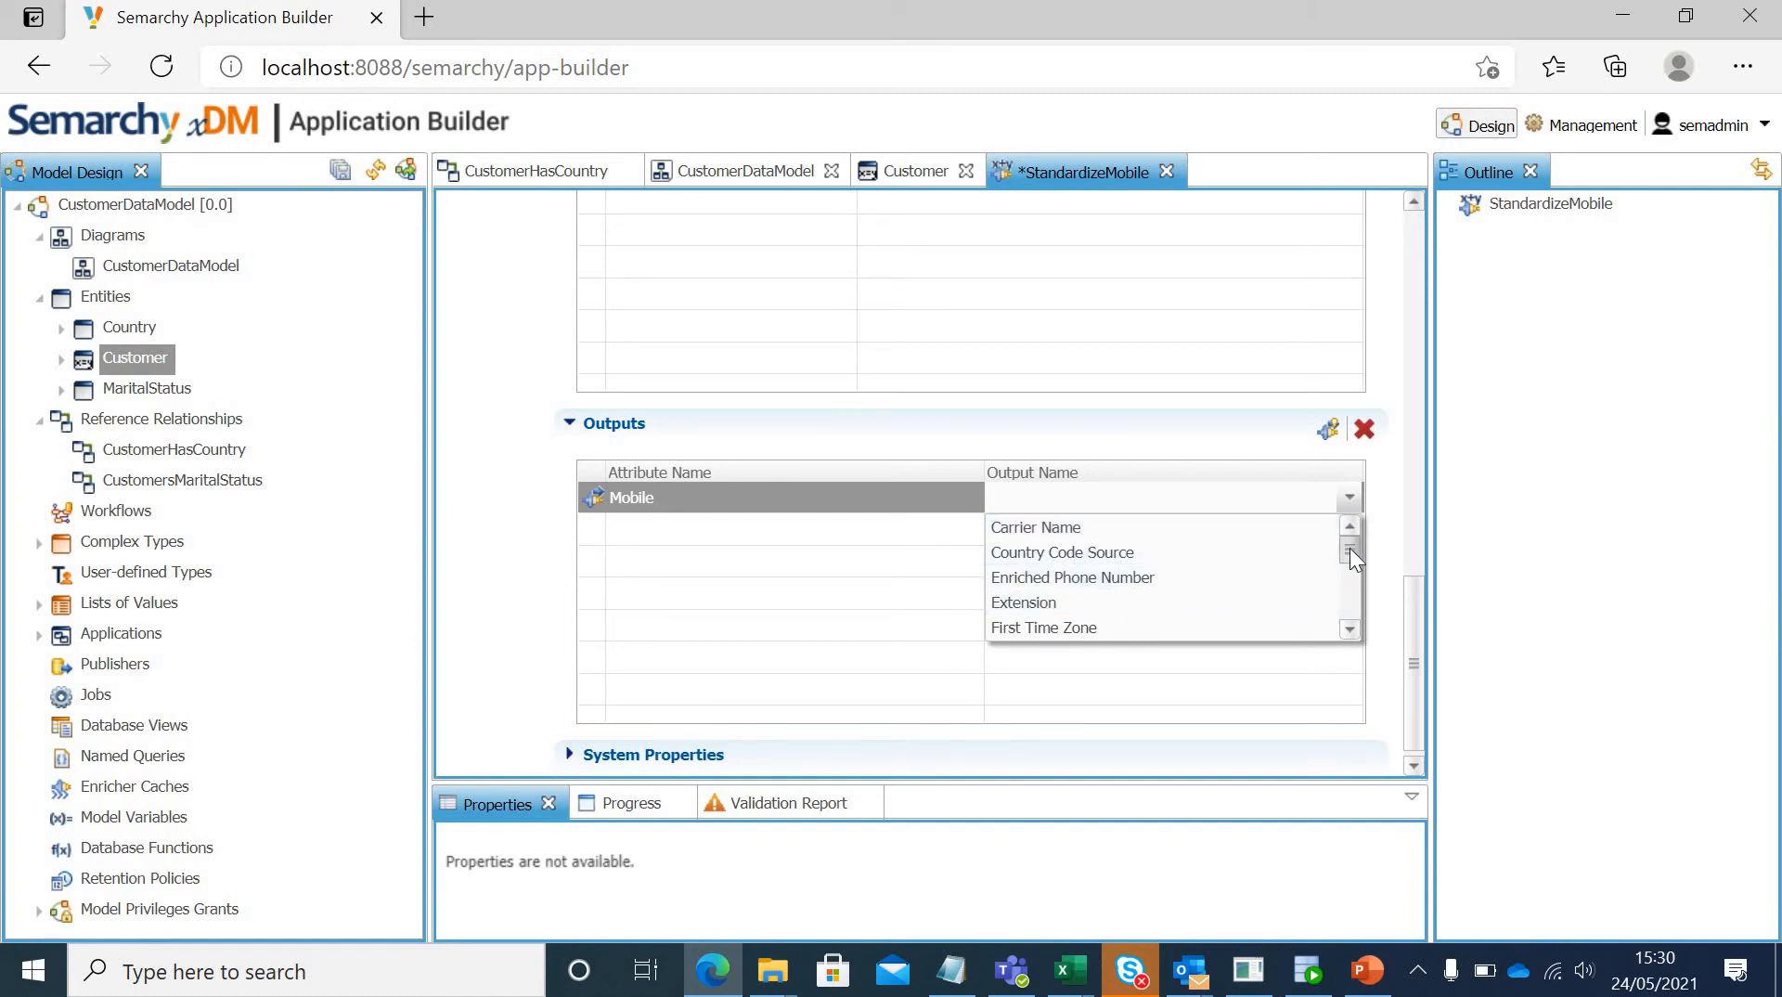
{"action": "mouse_move", "coordinate": [1349, 547]}
{"action": "left_mouse_down"}
{"action": "mouse_move", "coordinate": [1350, 616]}
{"action": "mouse_move", "coordinate": [1350, 534]}
{"action": "left_mouse_up"}
{"action": "left_click", "coordinate": [1130, 579]}
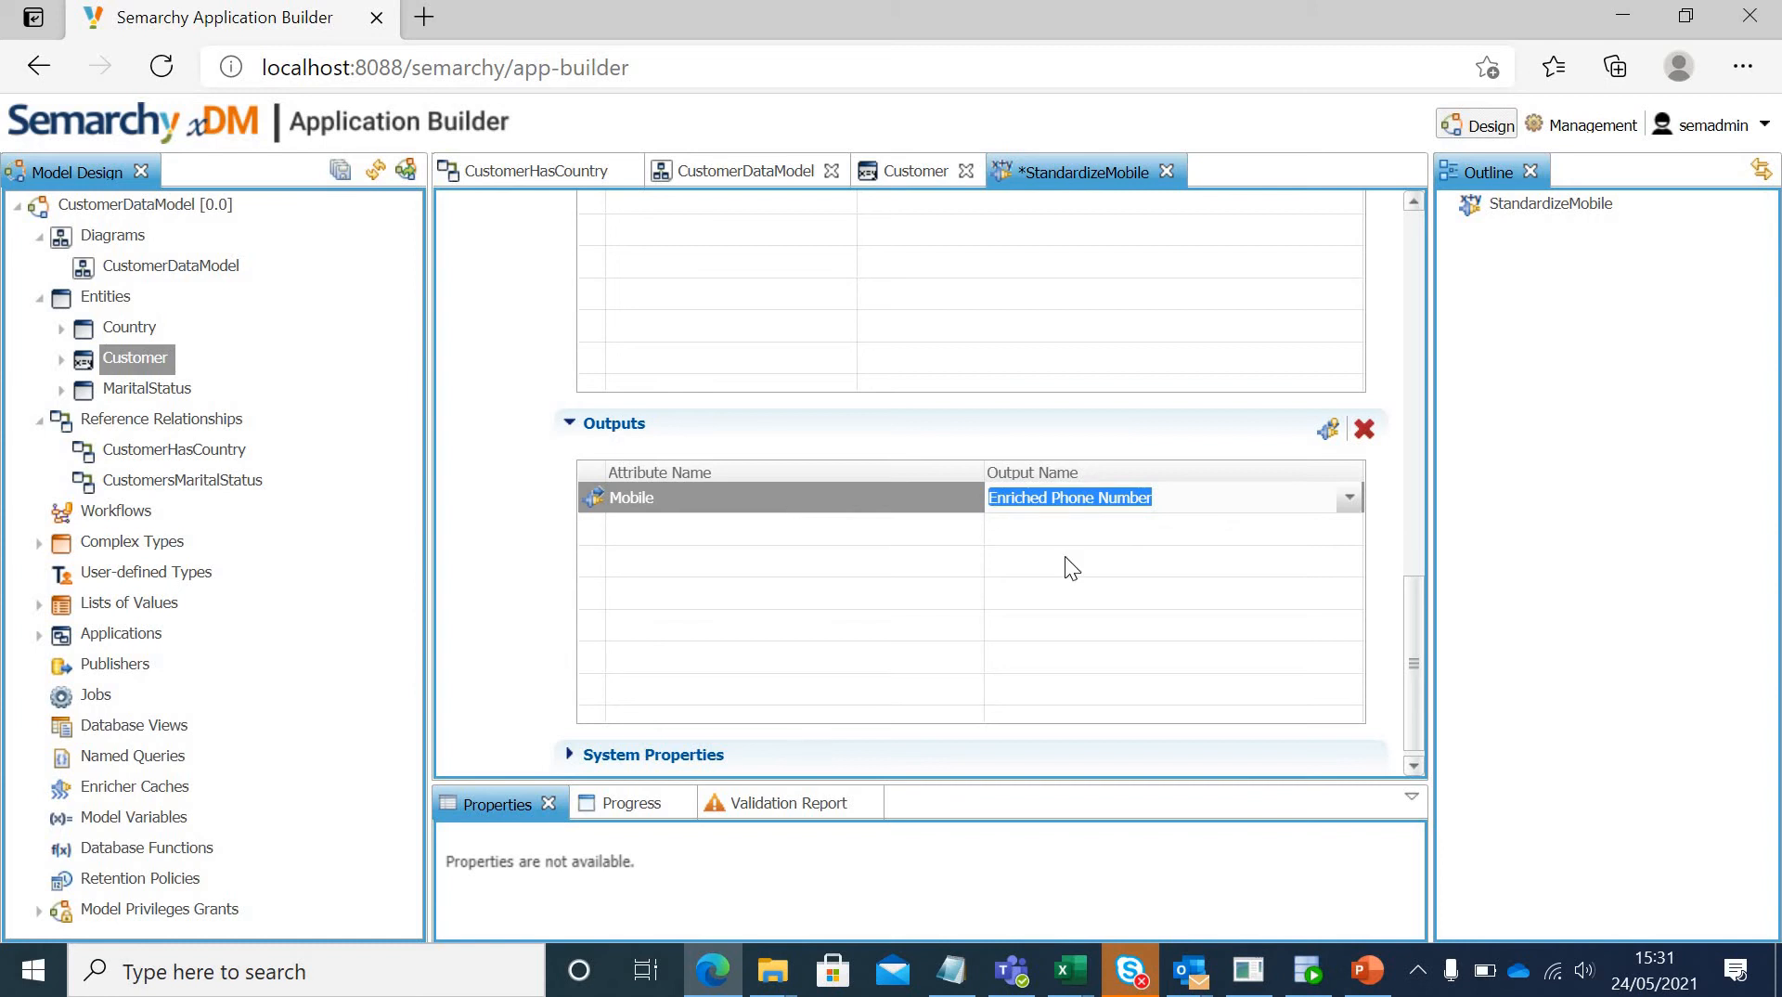
{"action": "left_click_drag", "start_coordinate": [1417, 603], "coordinate": [1416, 202]}
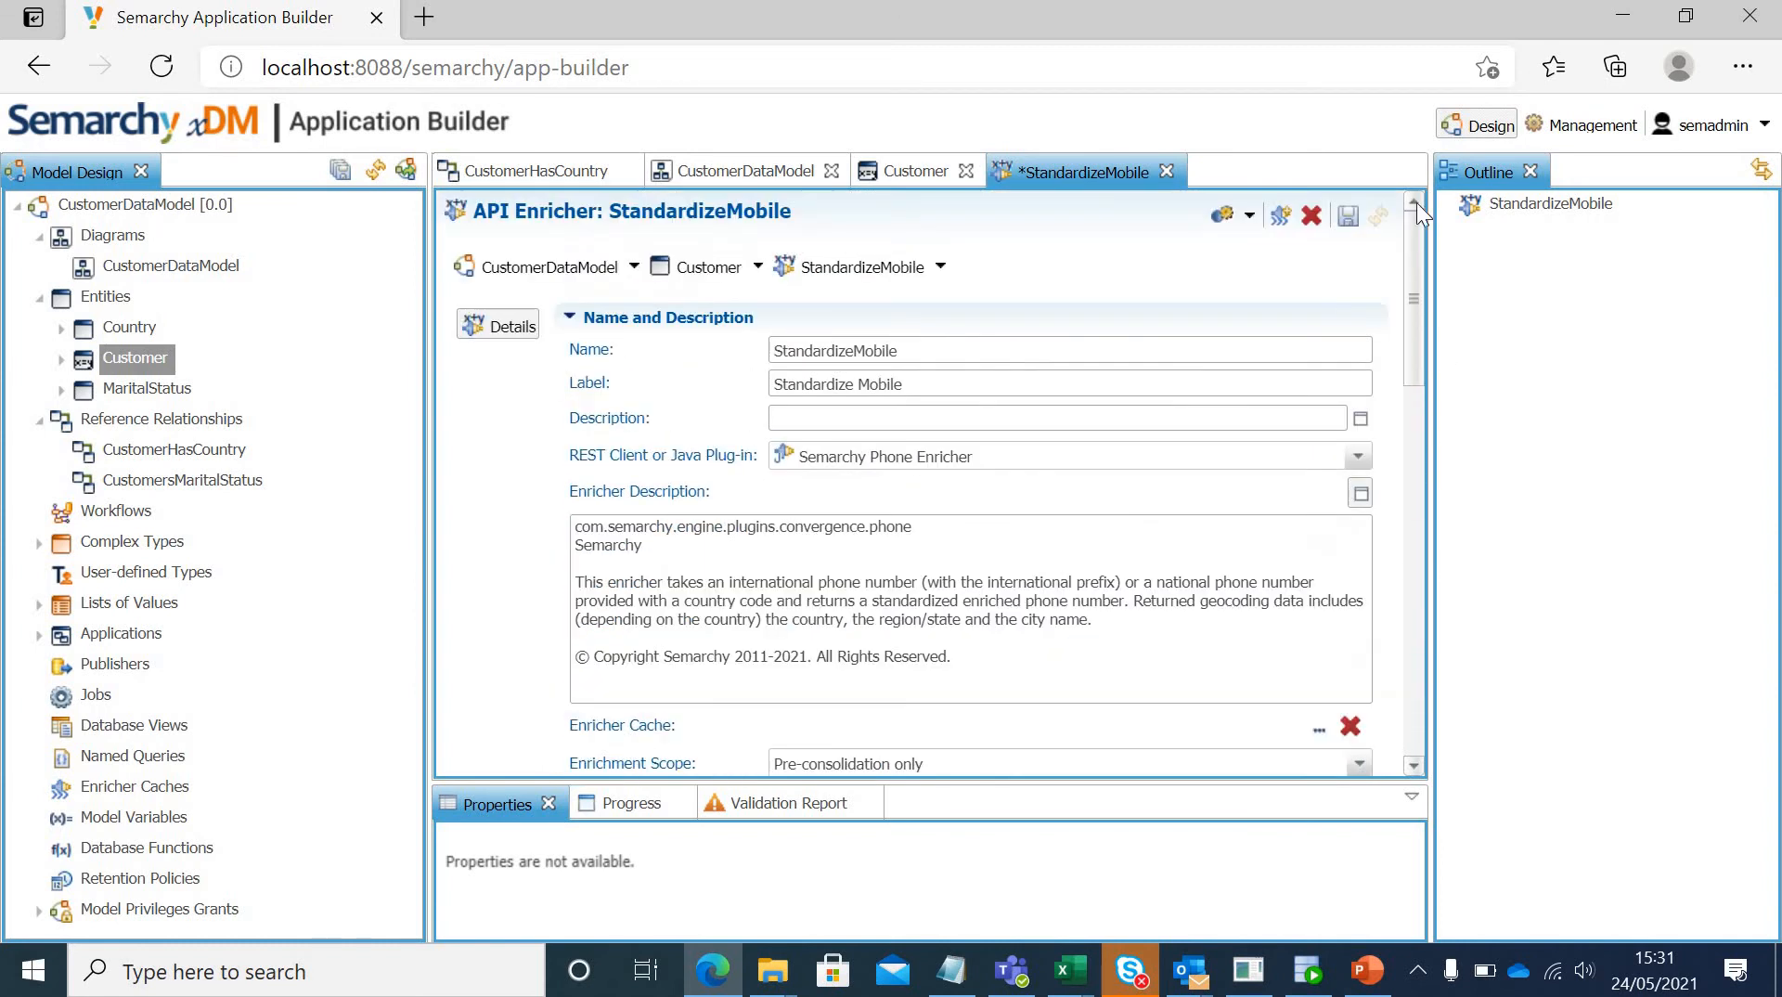
{"action": "left_click", "coordinate": [1348, 216]}
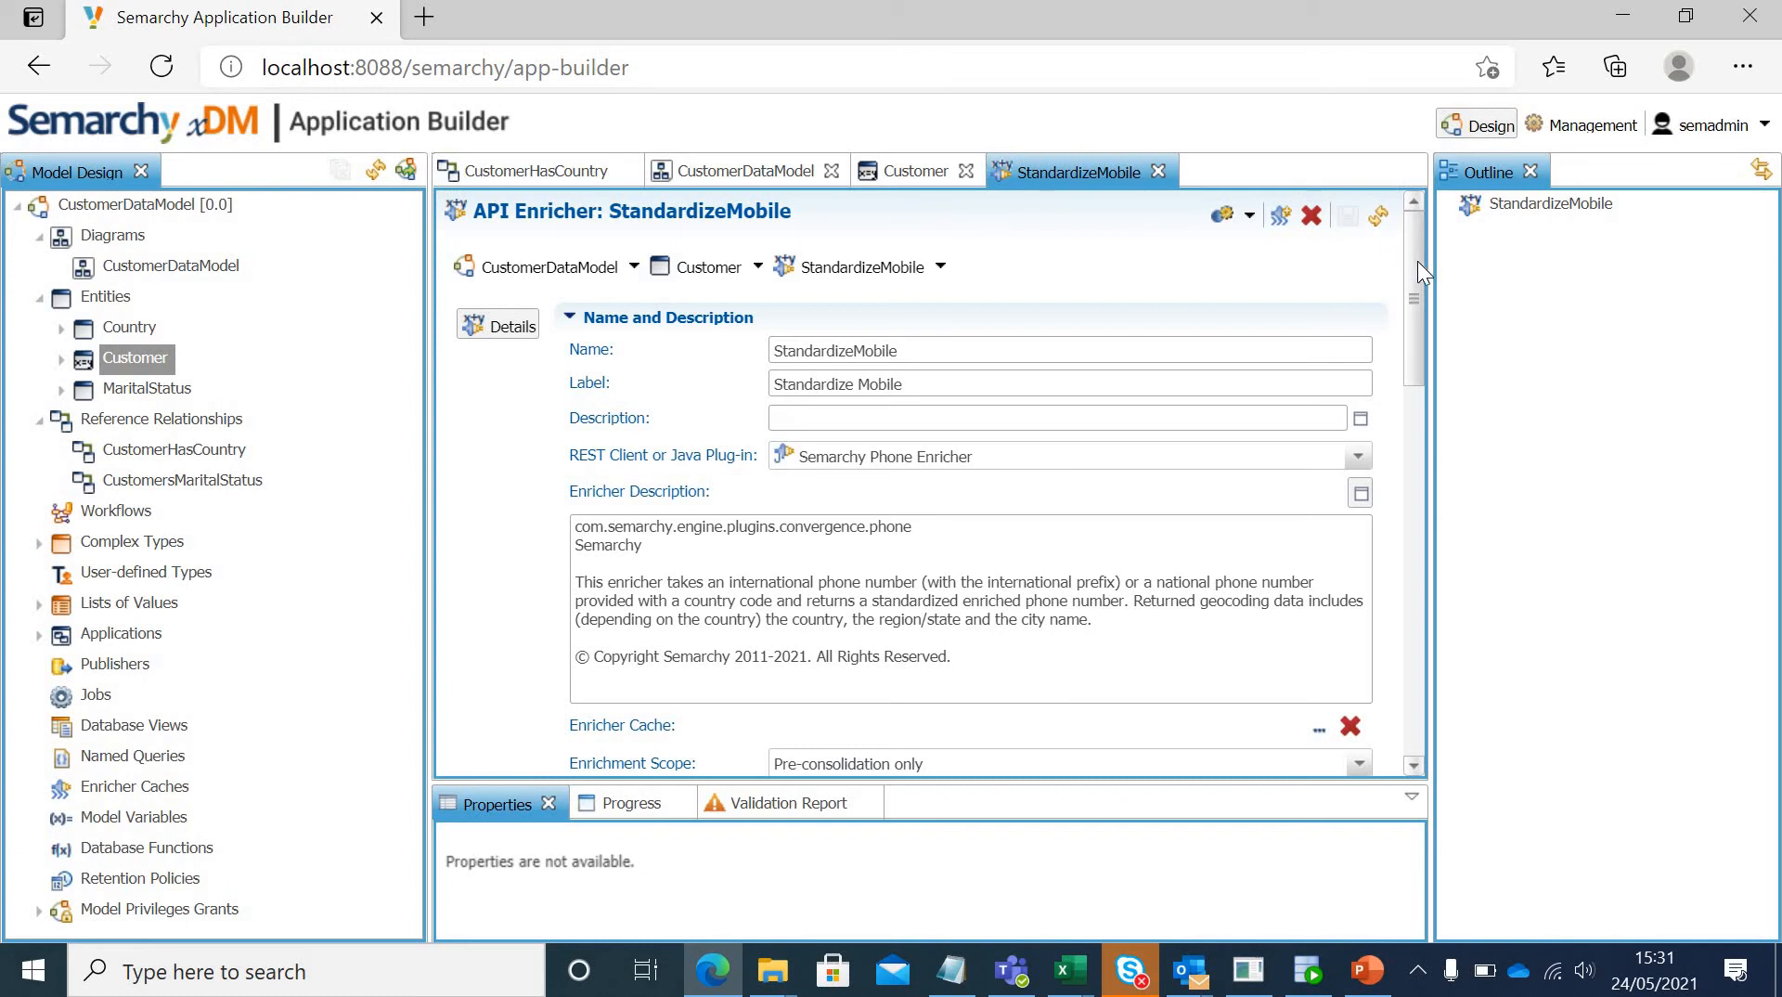
Step: Review the StandardizeMobile enricher's input and output mappings and close its editor
{"action": "left_click_drag", "start_coordinate": [1417, 260], "coordinate": [1419, 554]}
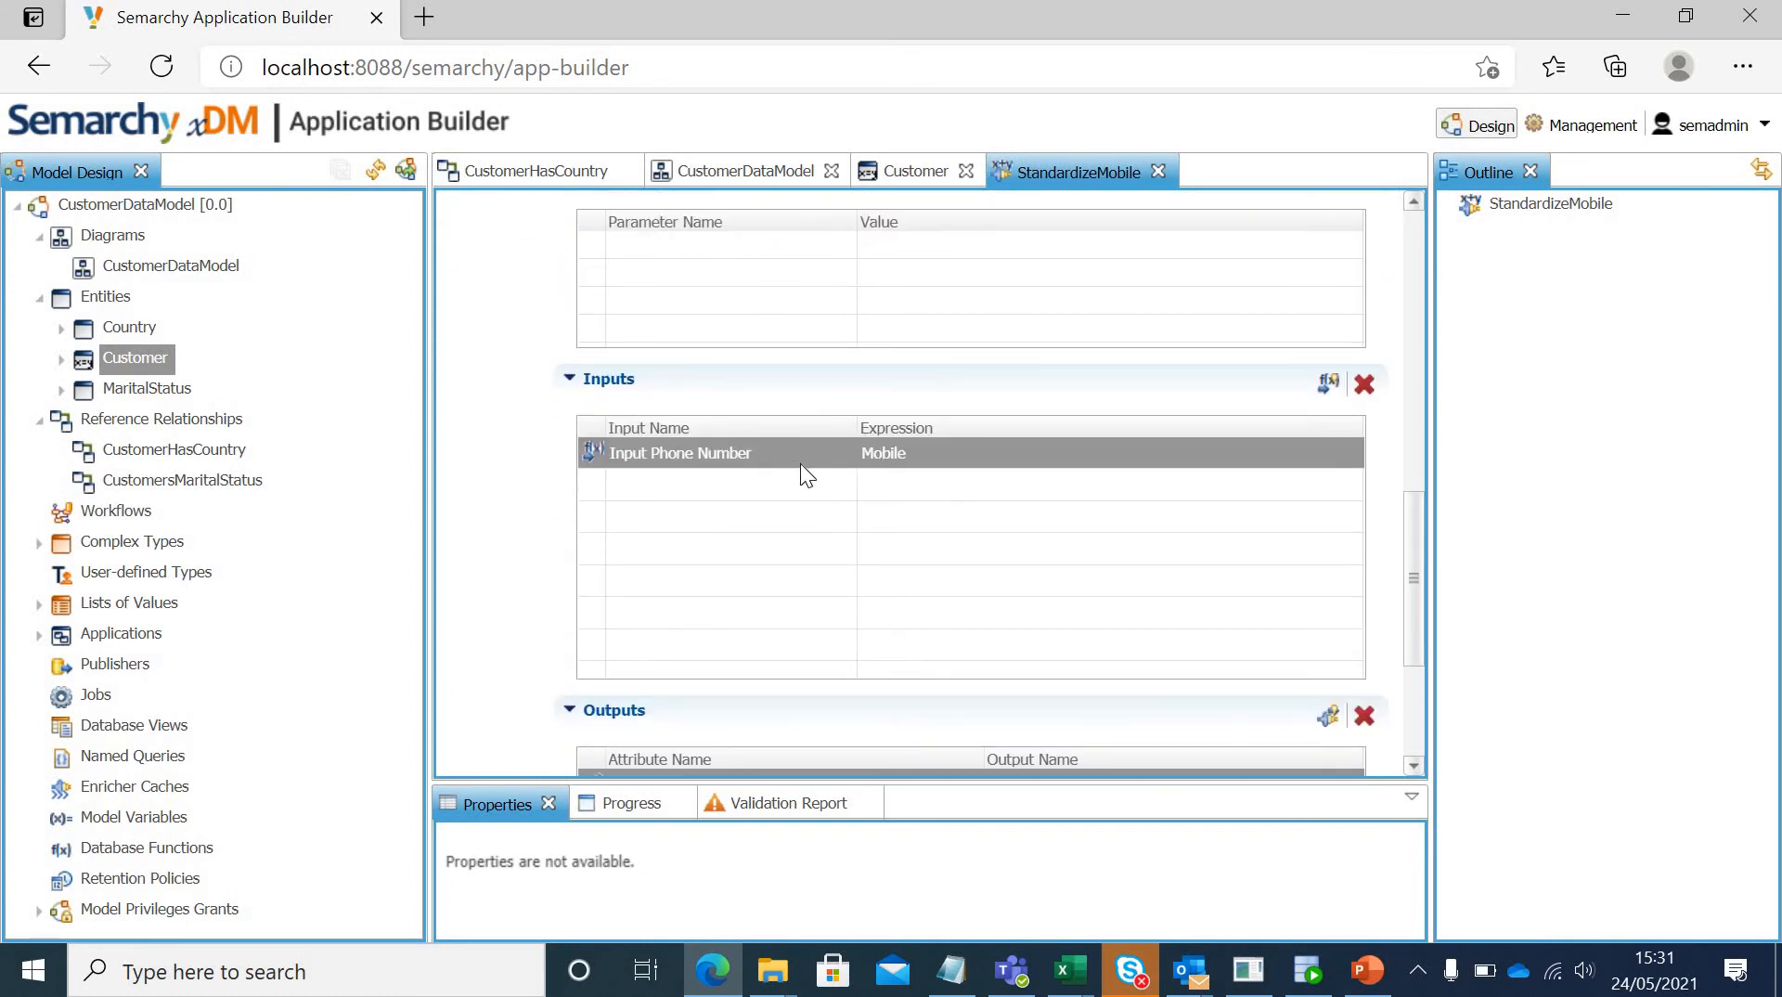
{"action": "left_click_drag", "start_coordinate": [1416, 531], "coordinate": [1416, 617]}
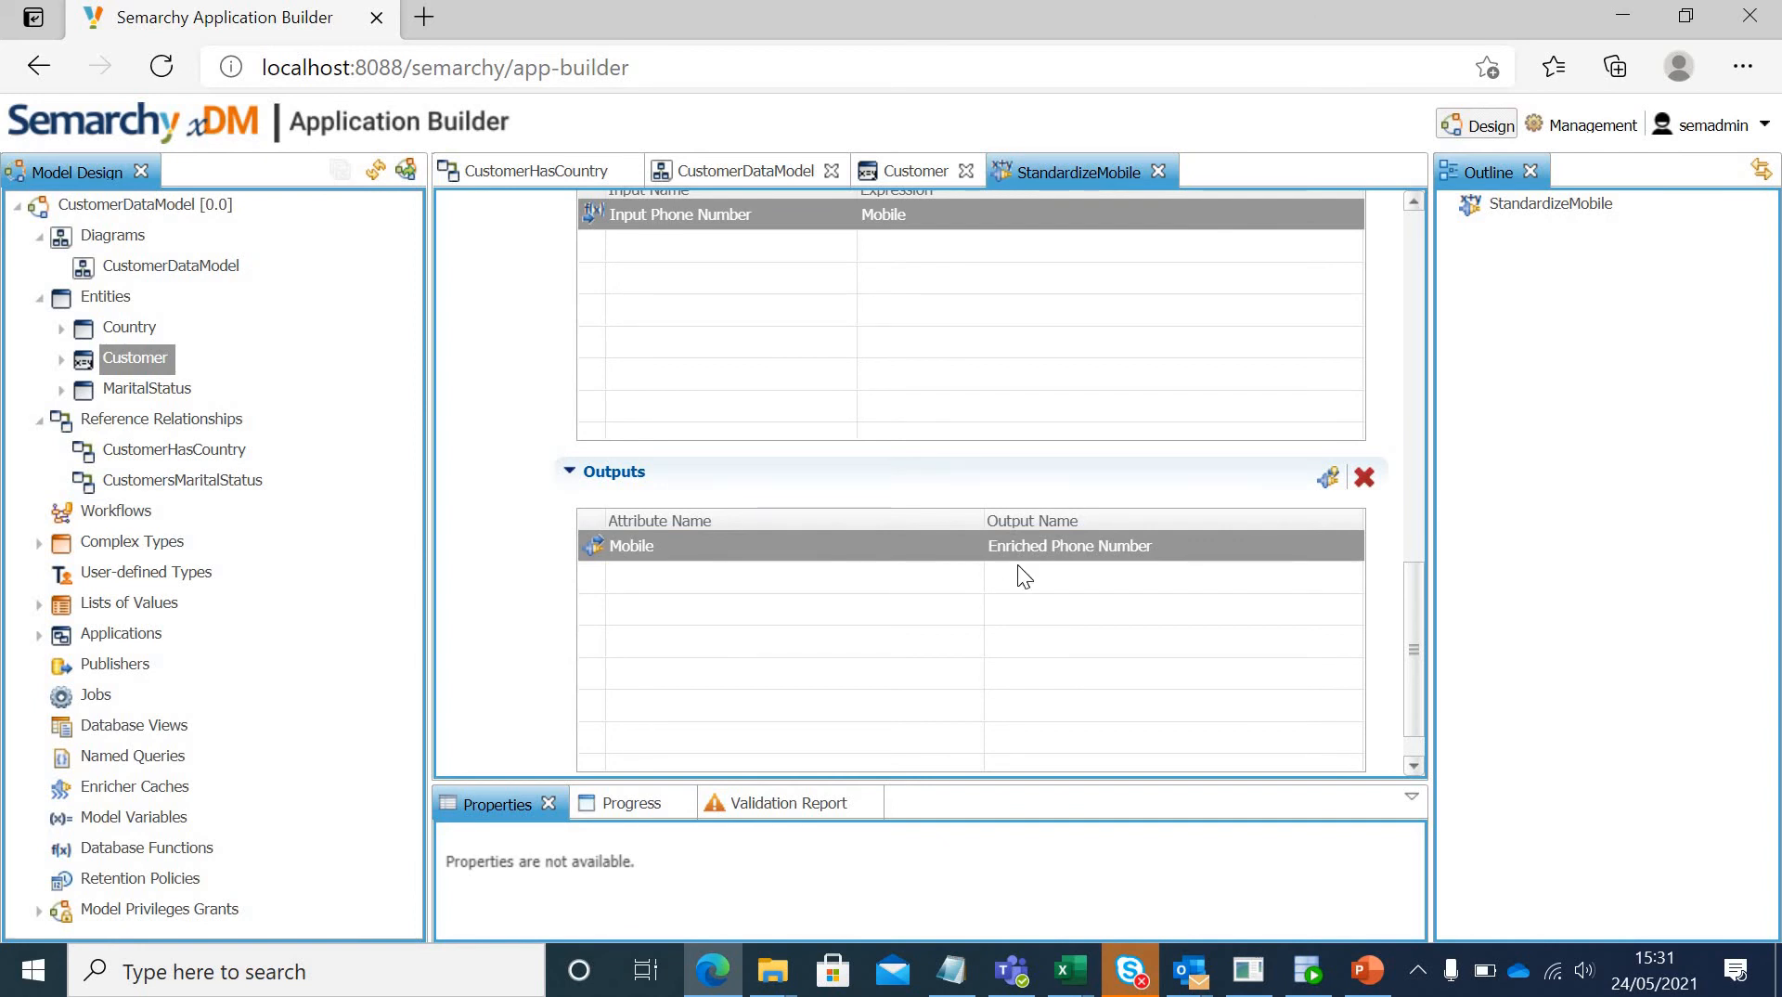
{"action": "left_click_drag", "start_coordinate": [1409, 685], "coordinate": [1407, 705]}
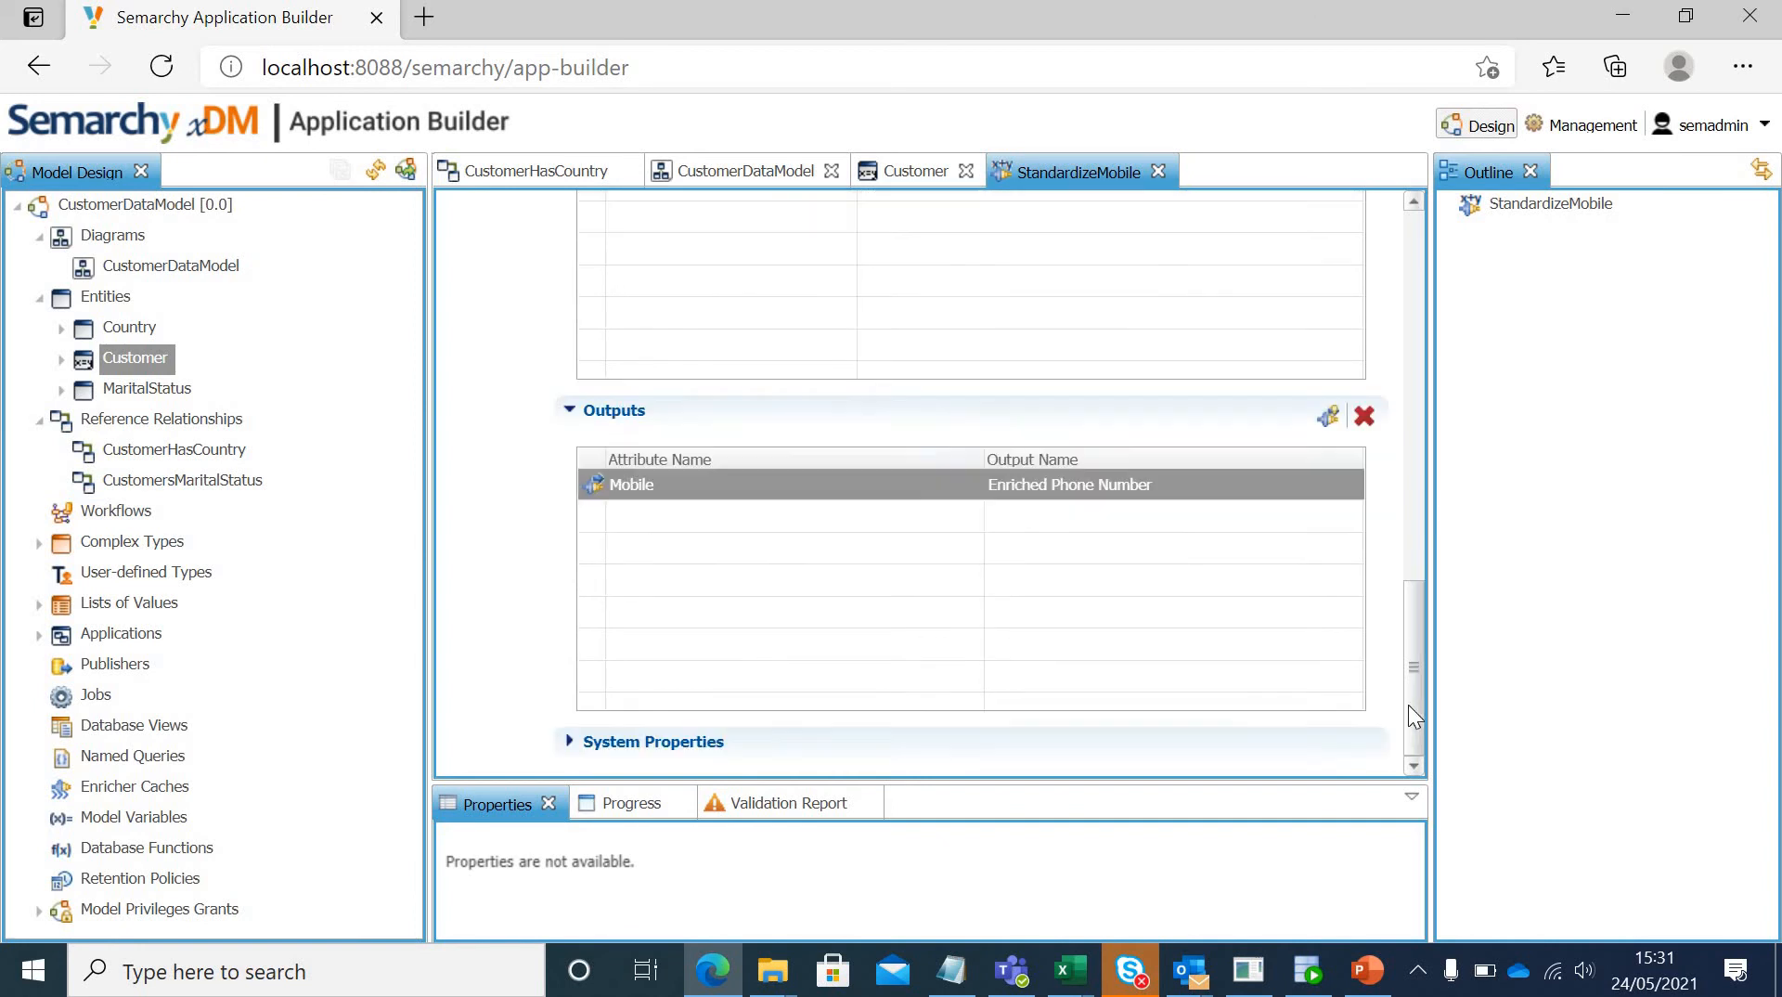
{"action": "left_click", "coordinate": [1157, 173]}
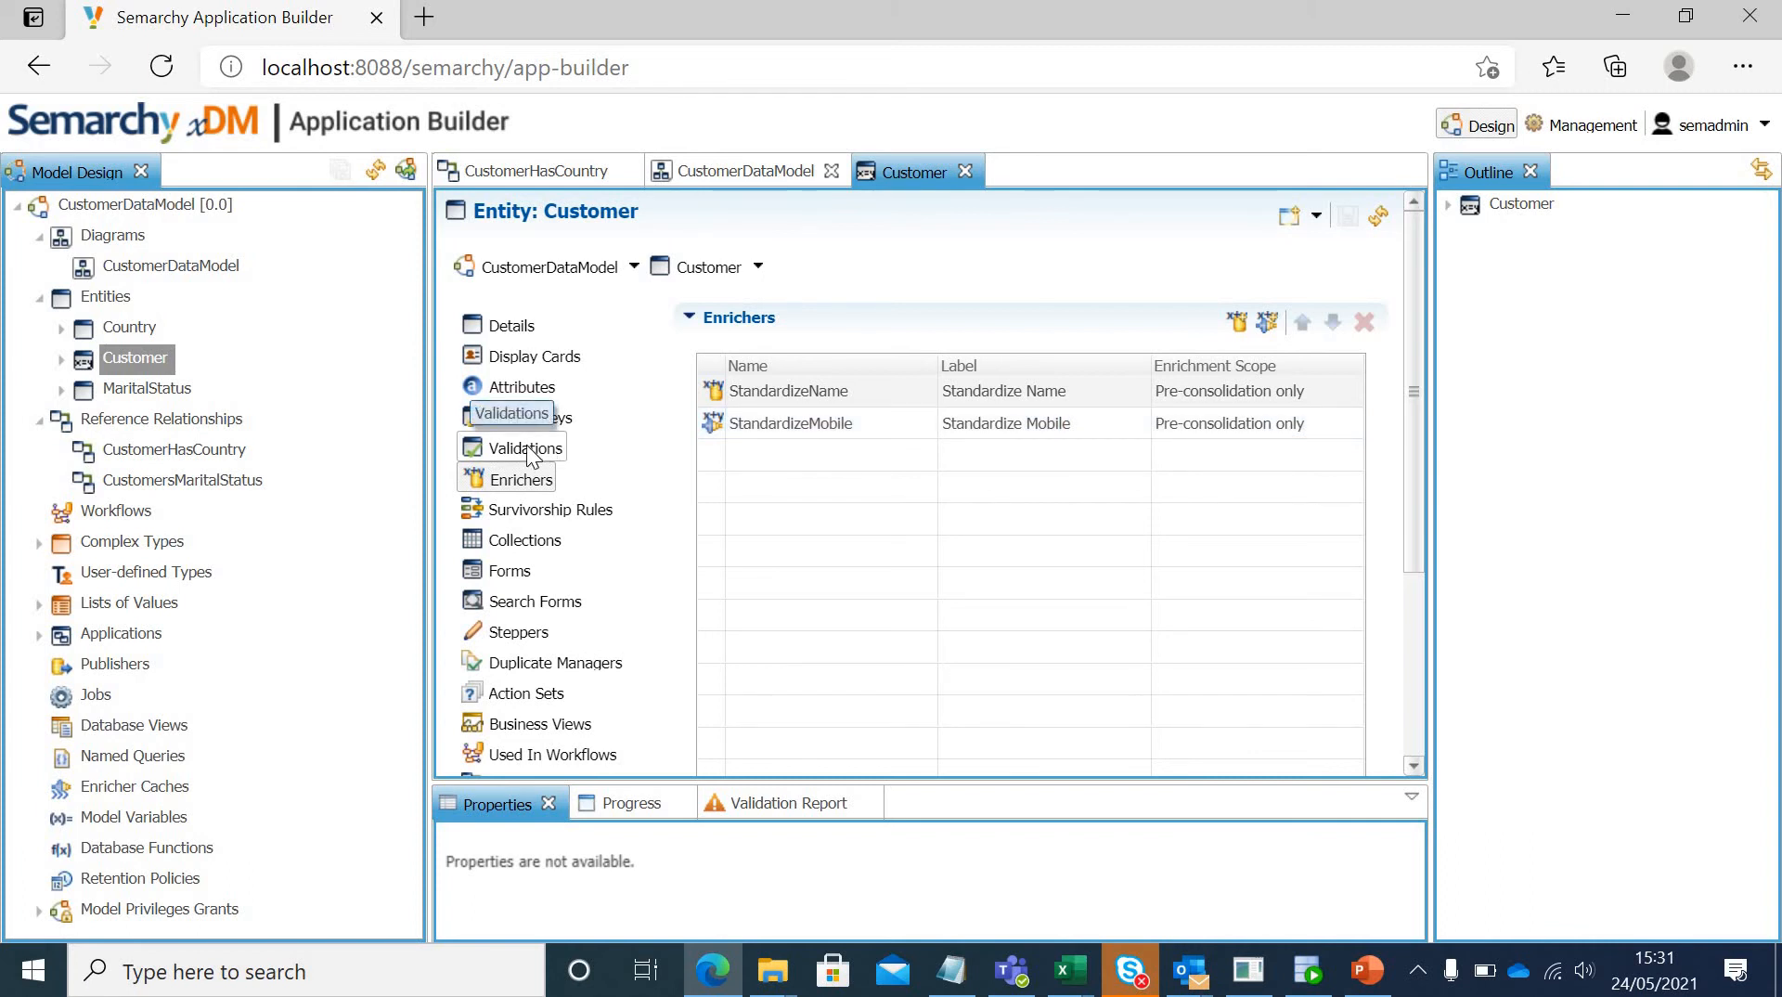
Step: Create and save a plug-in validation named EmailValidation on the Customer entity, using the Semarchy Email Validator plug-in
{"action": "left_click", "coordinate": [527, 451]}
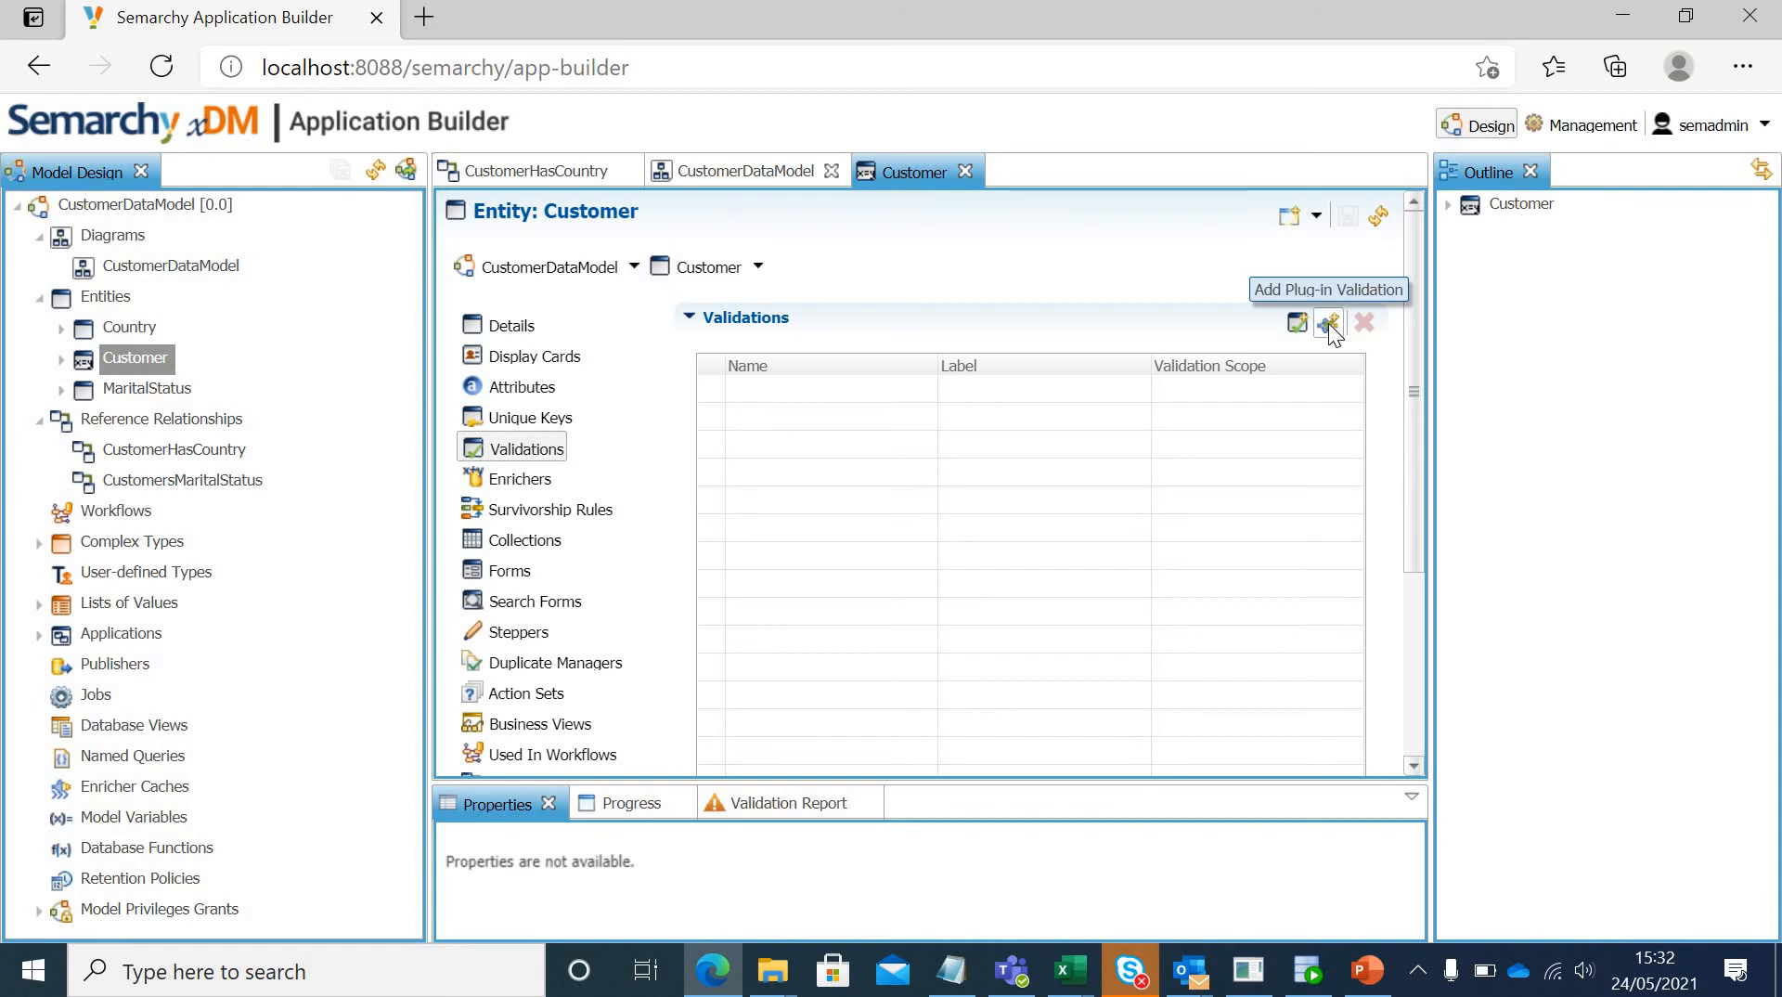
{"action": "left_click", "coordinate": [1328, 323]}
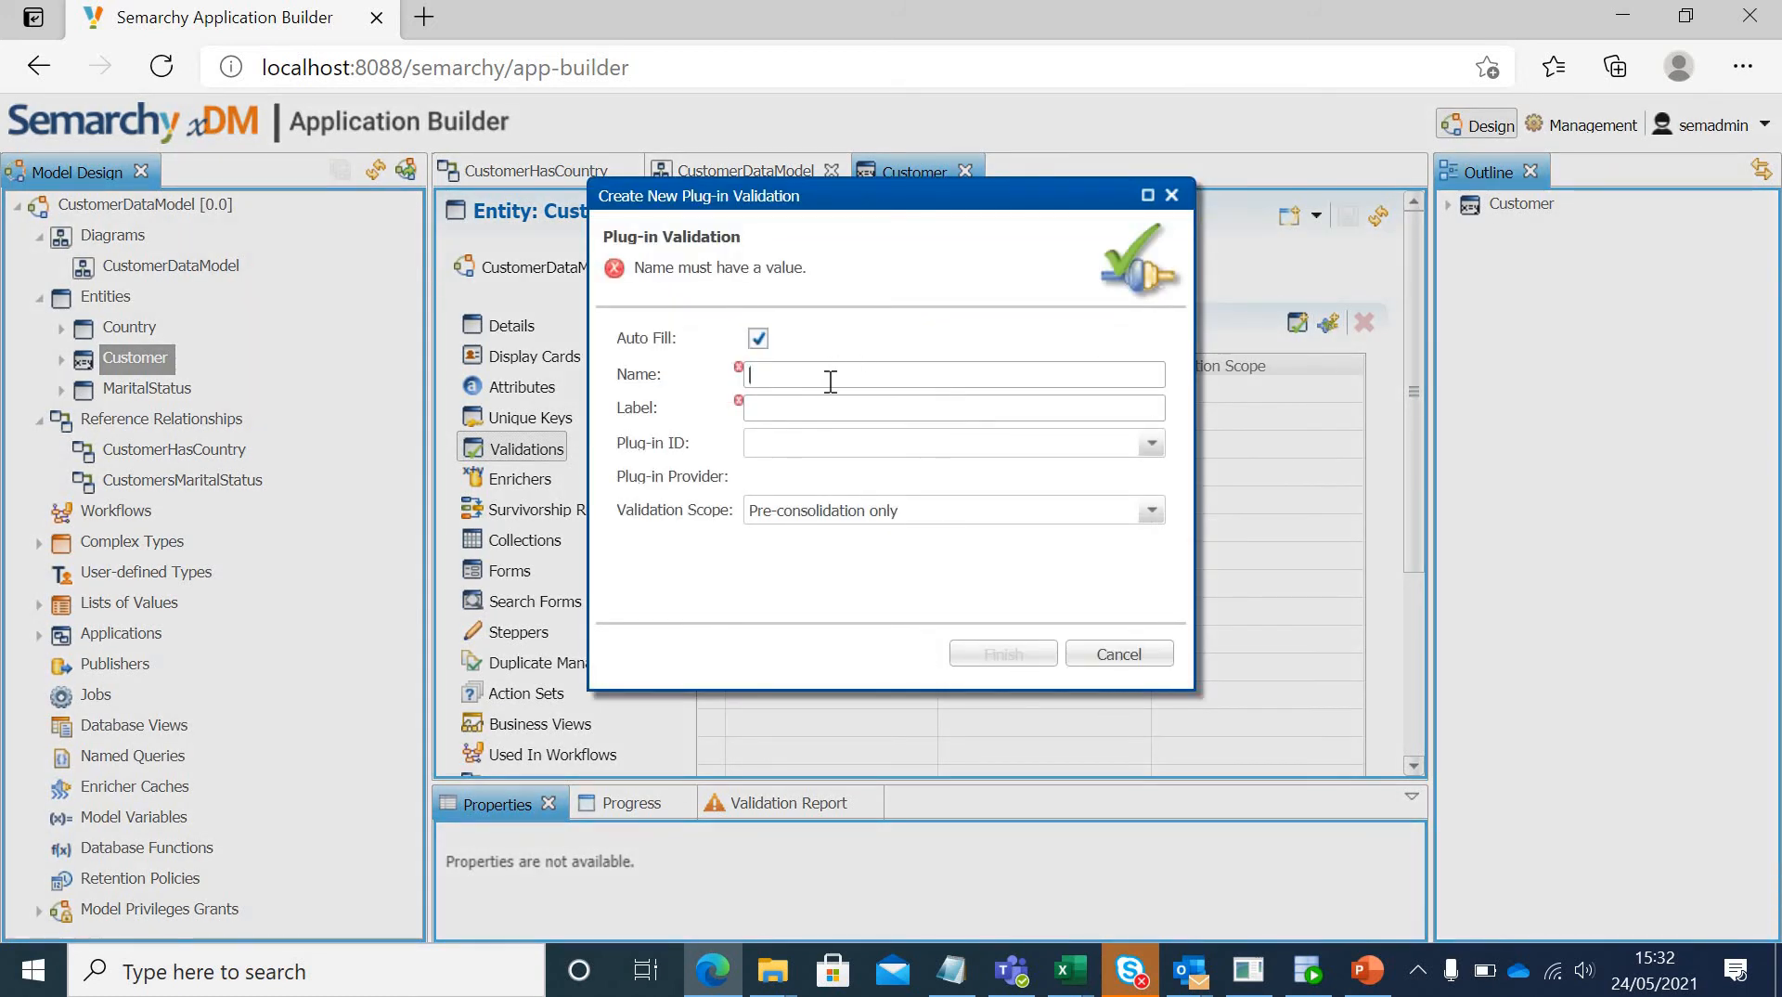
{"action": "left_click", "coordinate": [829, 376]}
{"action": "type", "text": "EmailValidation"}
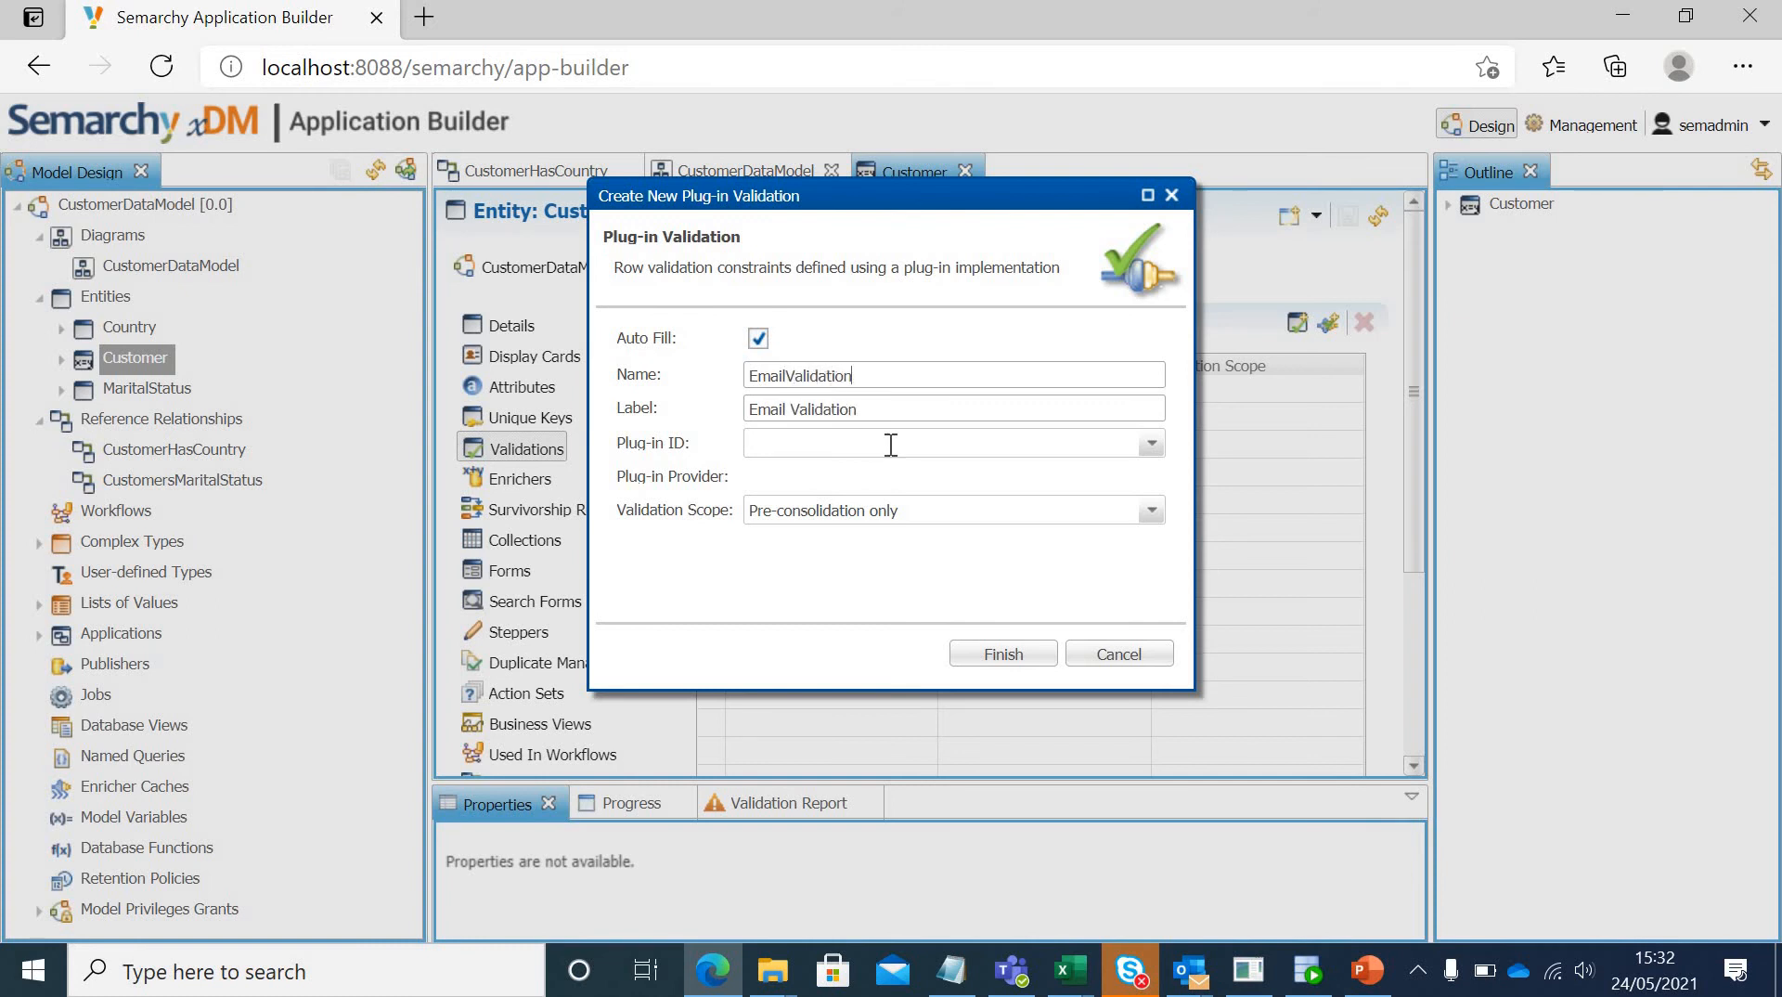
{"action": "left_click", "coordinate": [1152, 444]}
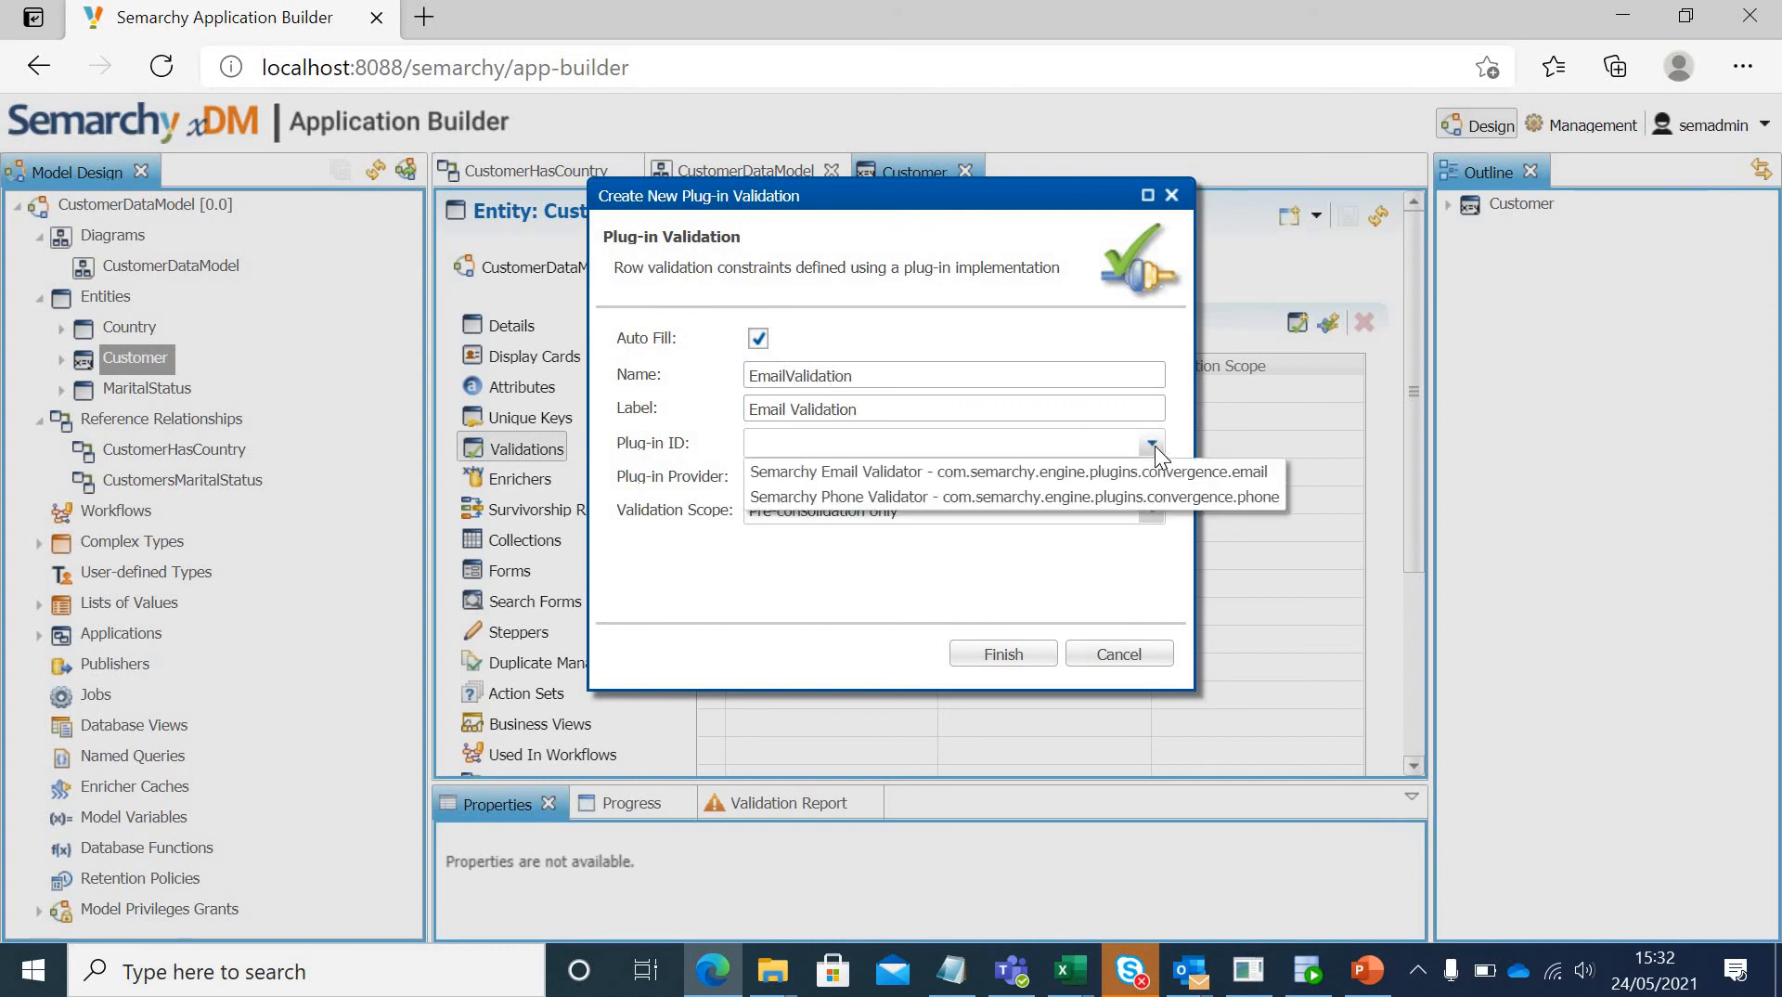
{"action": "left_click", "coordinate": [887, 471]}
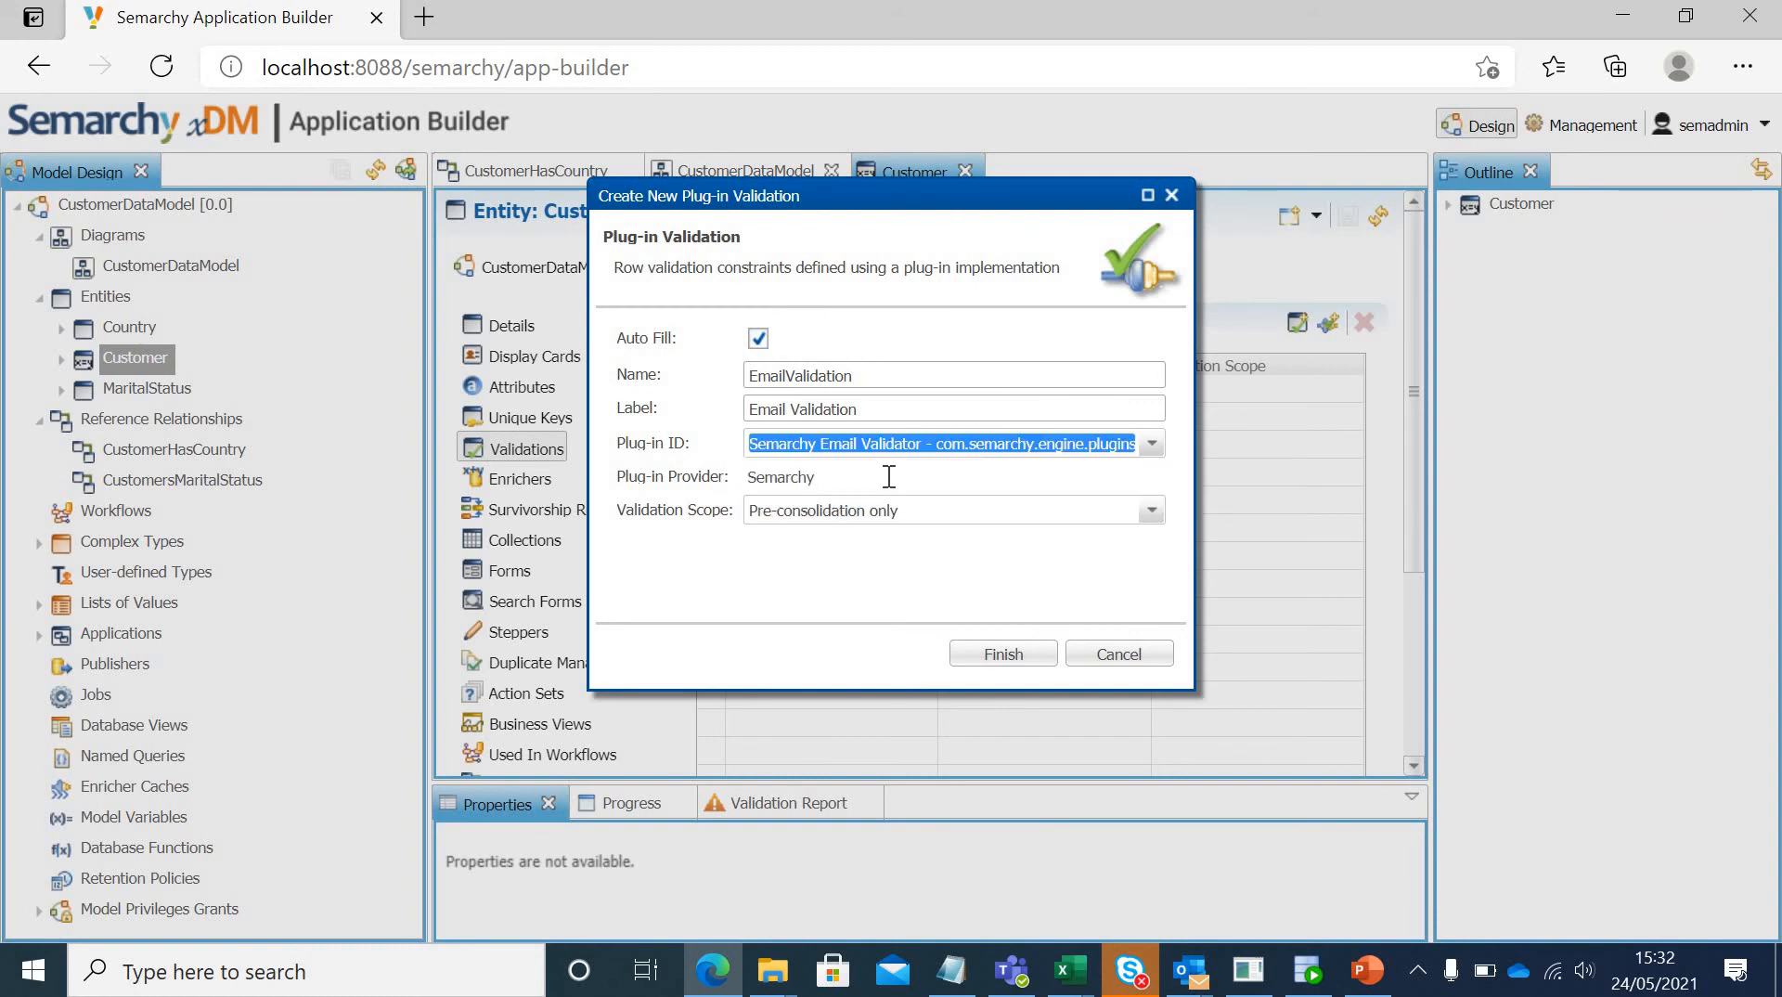
{"action": "left_click", "coordinate": [1028, 655]}
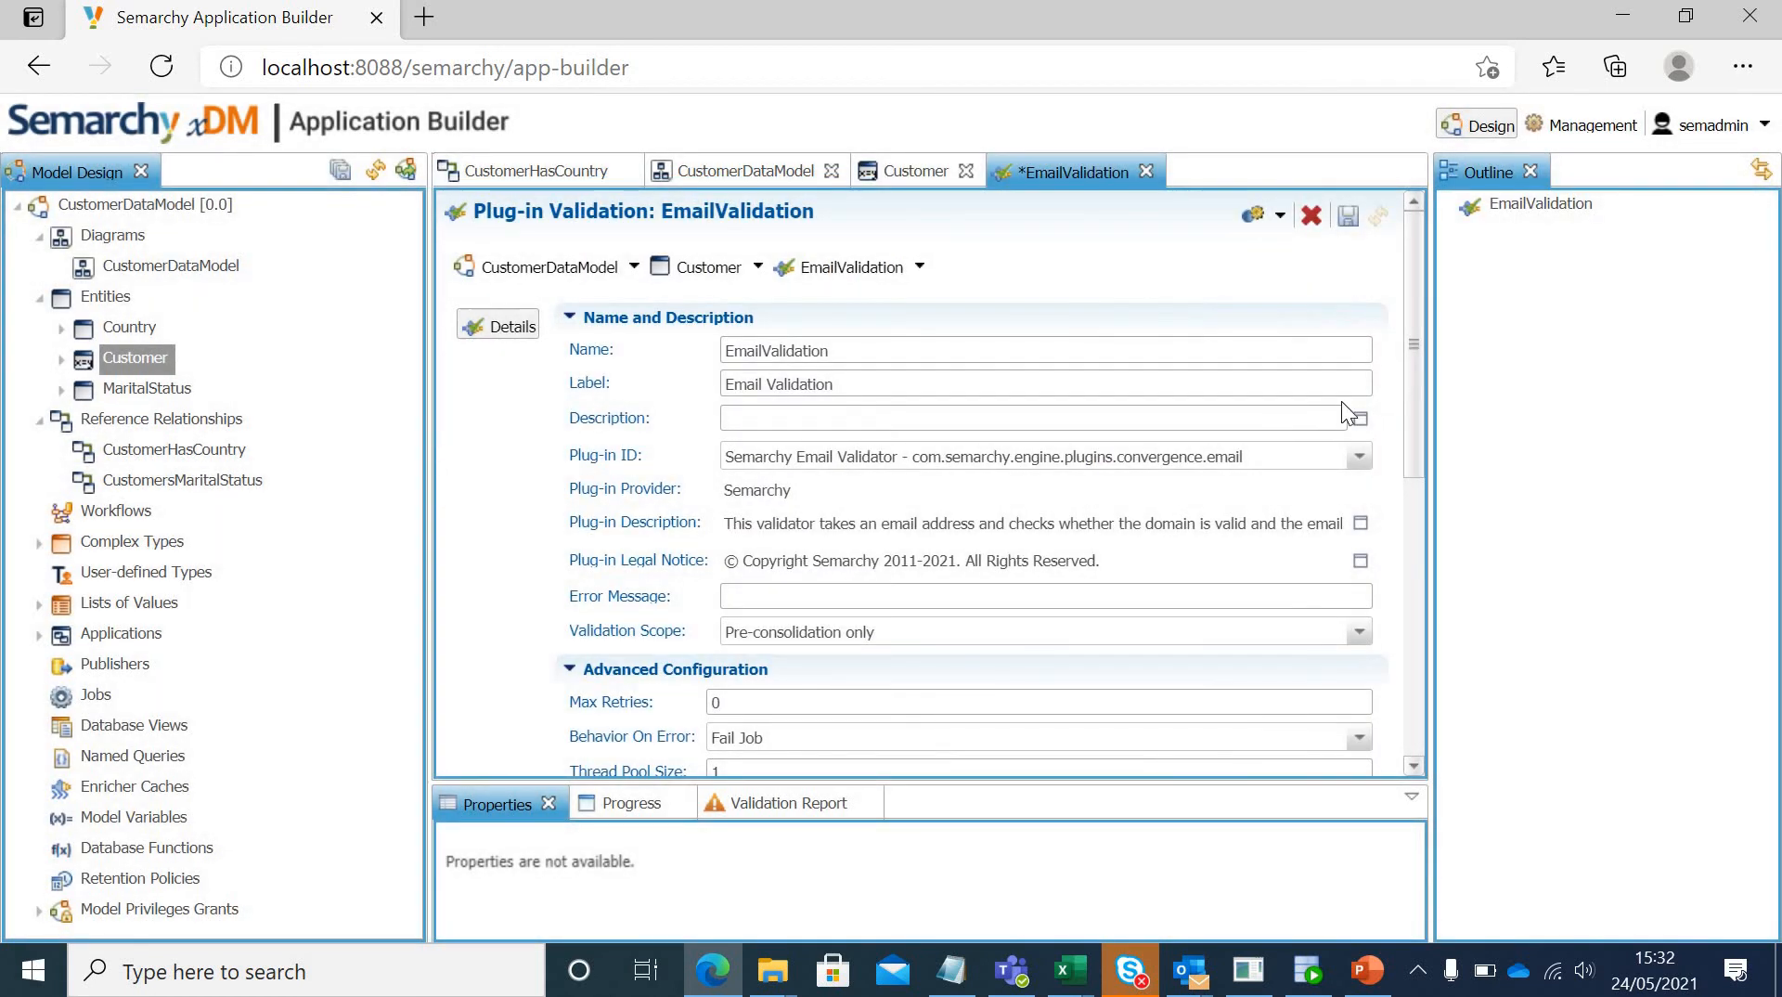
{"action": "left_click", "coordinate": [1348, 219]}
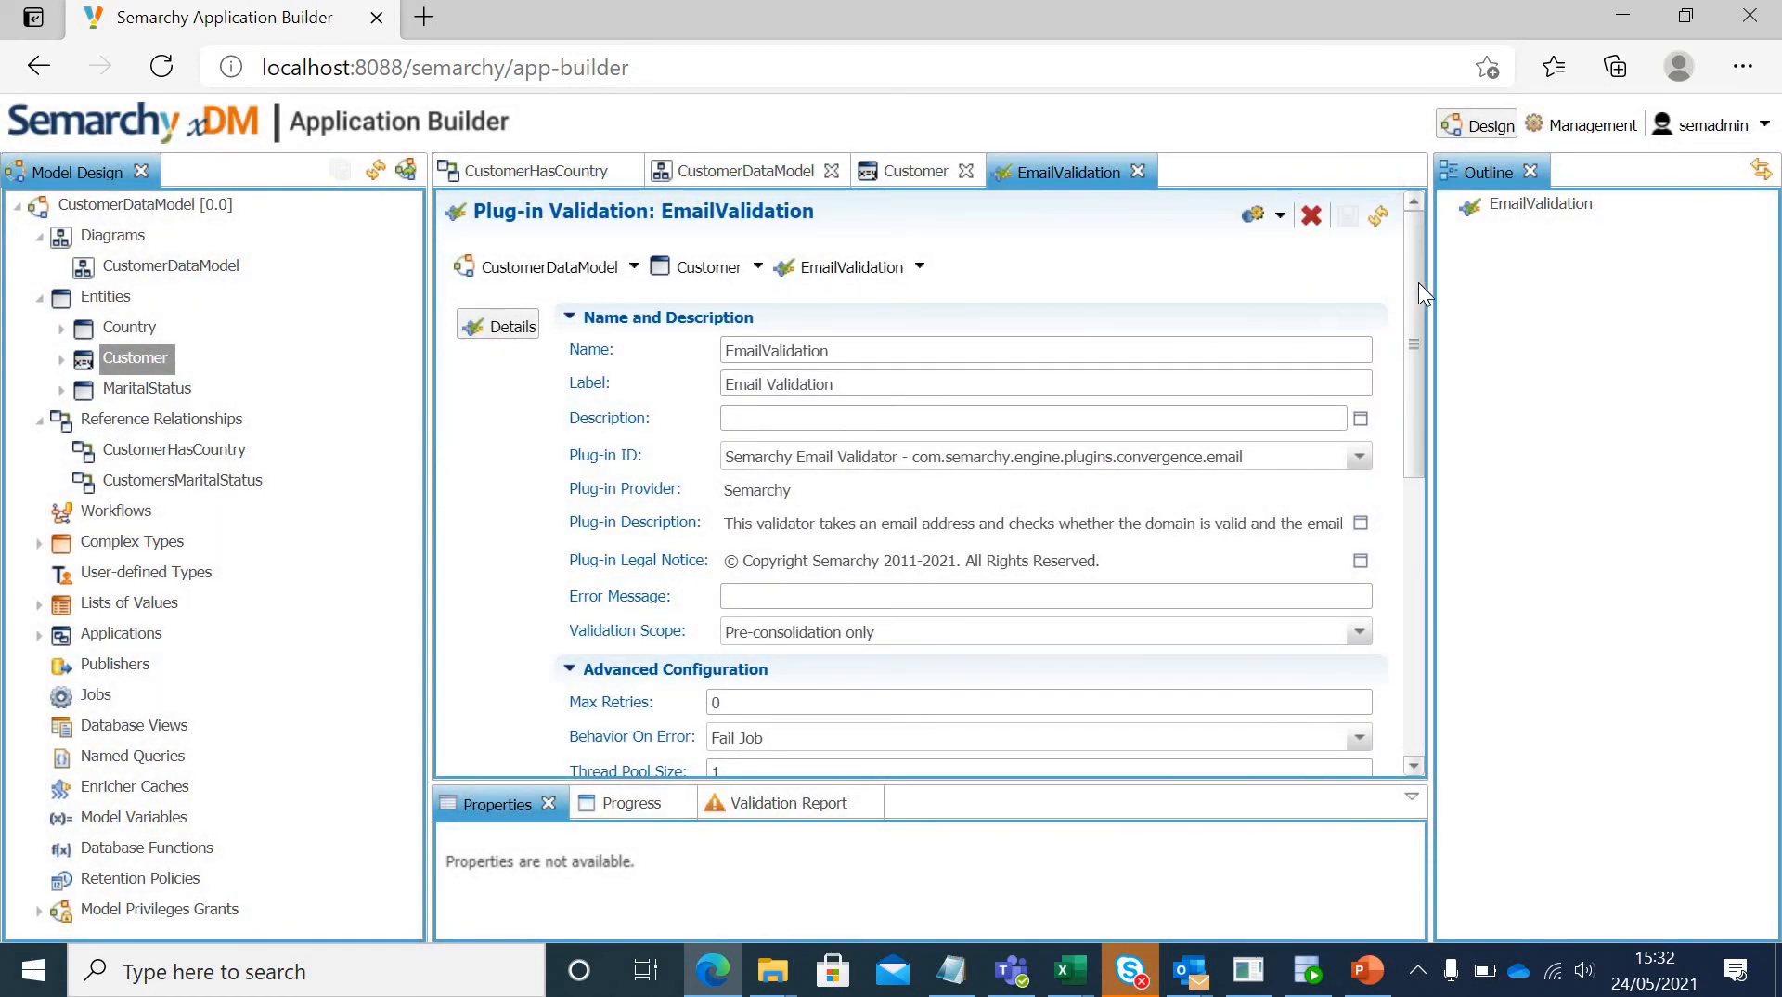
Step: Expand the validation's plug-in description to read it, and set the Accepted Domains parameter to VALID_DOMAINS
{"action": "scroll", "coordinate": [1418, 315], "scroll_direction": "down", "scroll_amount": 1}
{"action": "left_click", "coordinate": [1360, 428]}
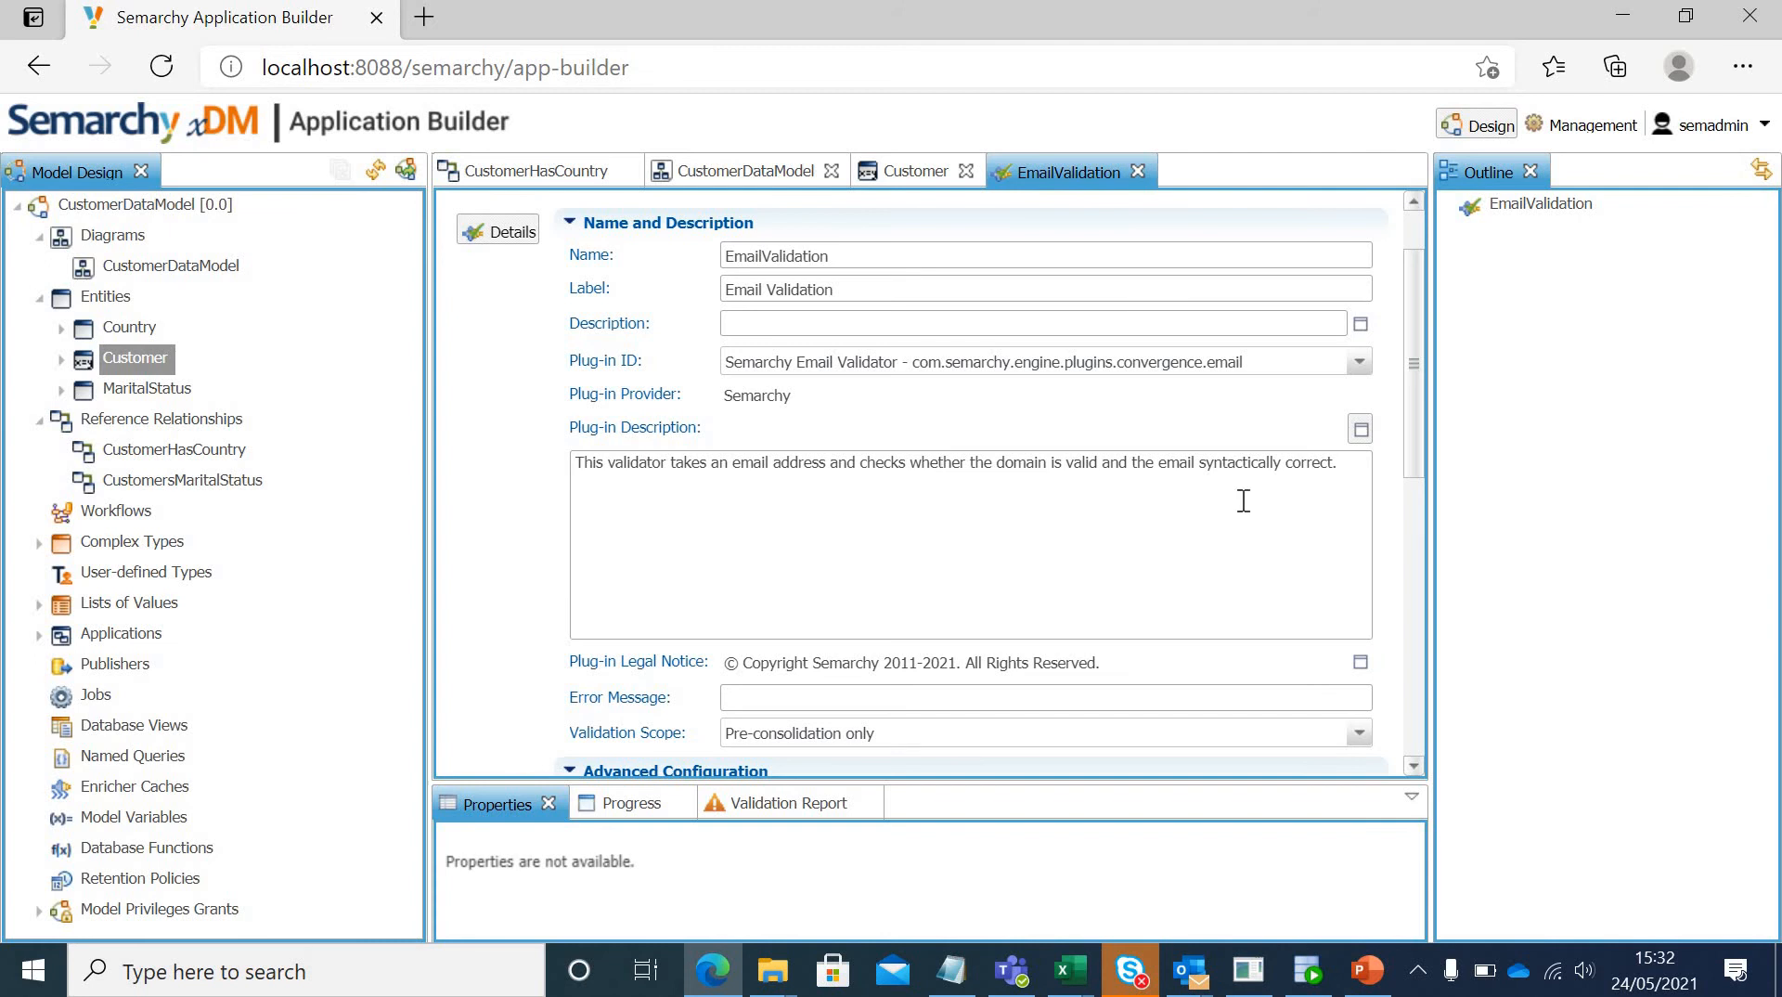
{"action": "left_click_drag", "start_coordinate": [1411, 414], "coordinate": [1414, 642]}
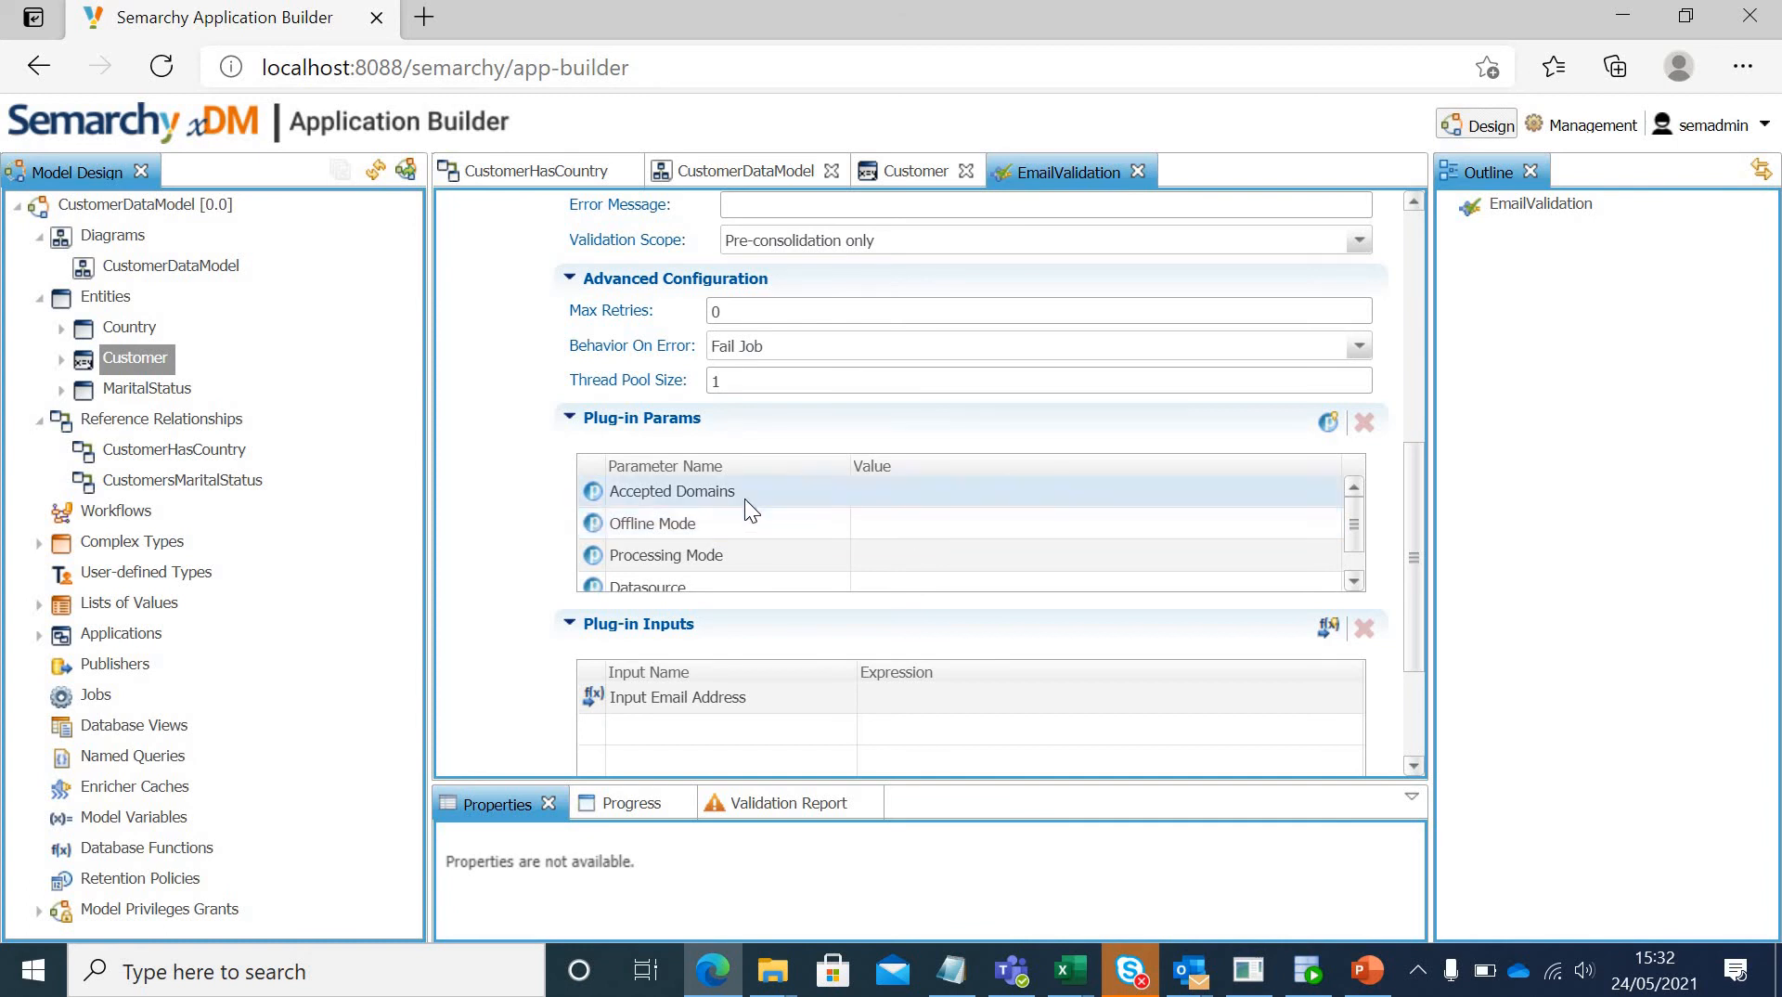
{"action": "mouse_move", "coordinate": [716, 491]}
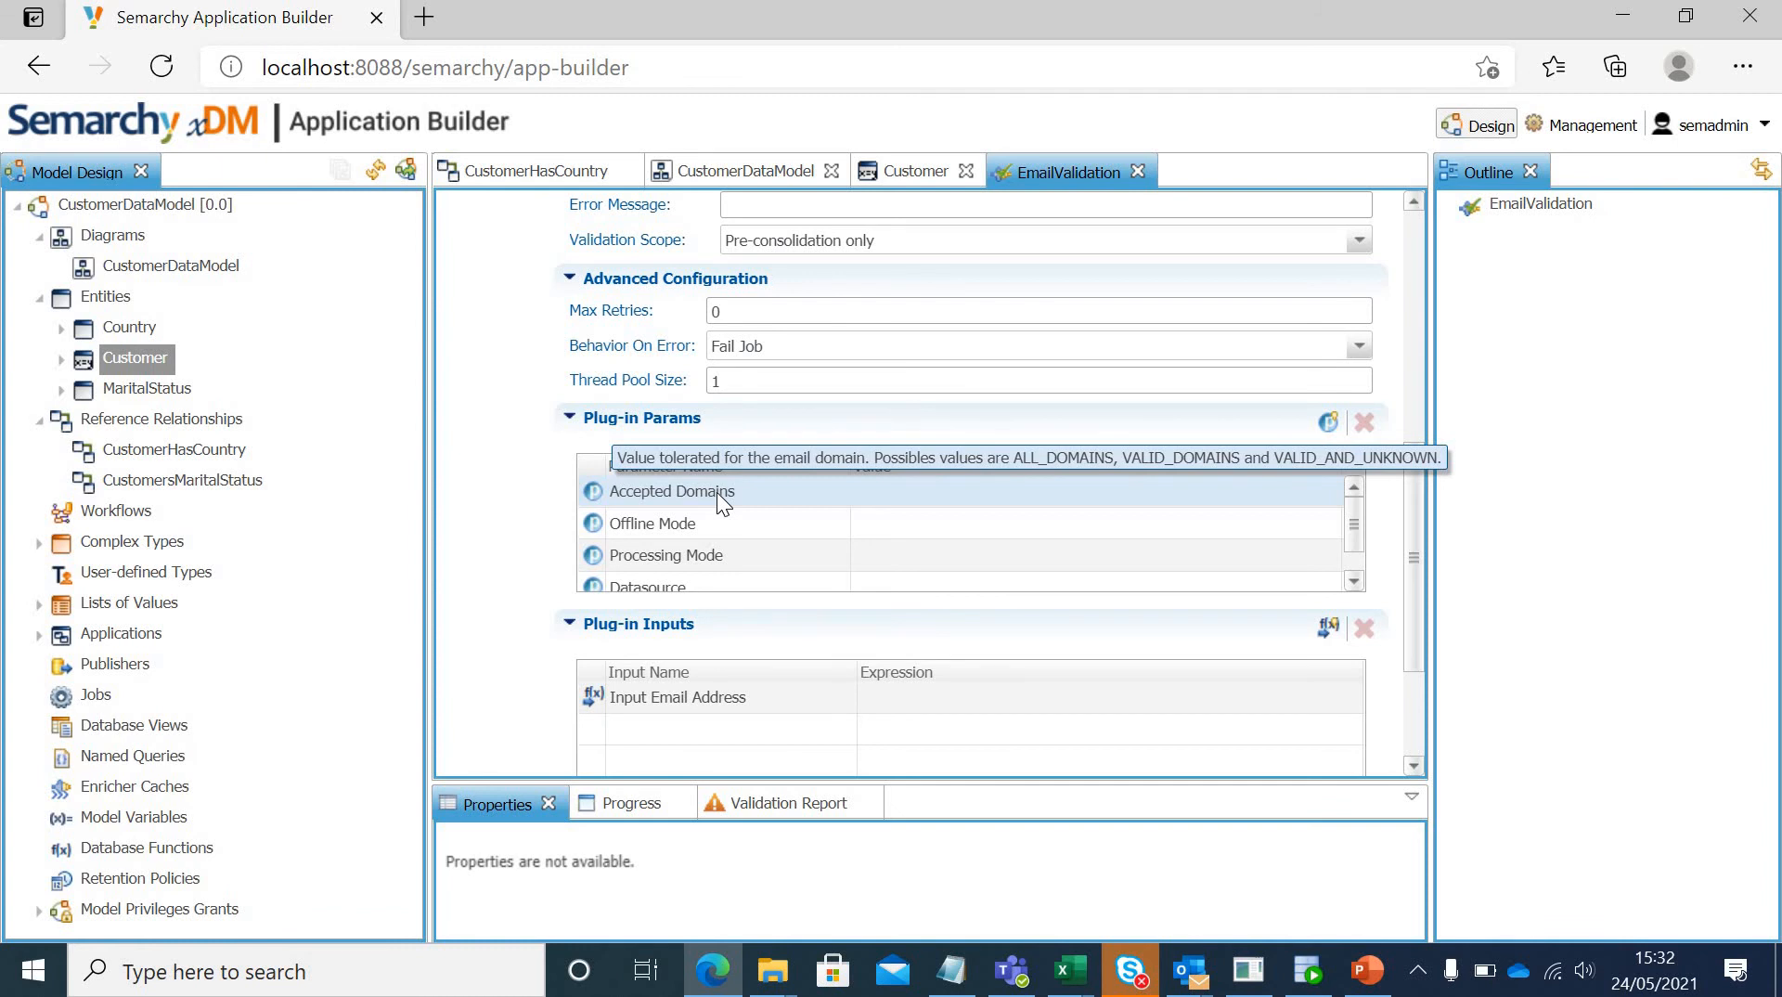
{"action": "left_click", "coordinate": [883, 484]}
{"action": "type", "text": "VALID"}
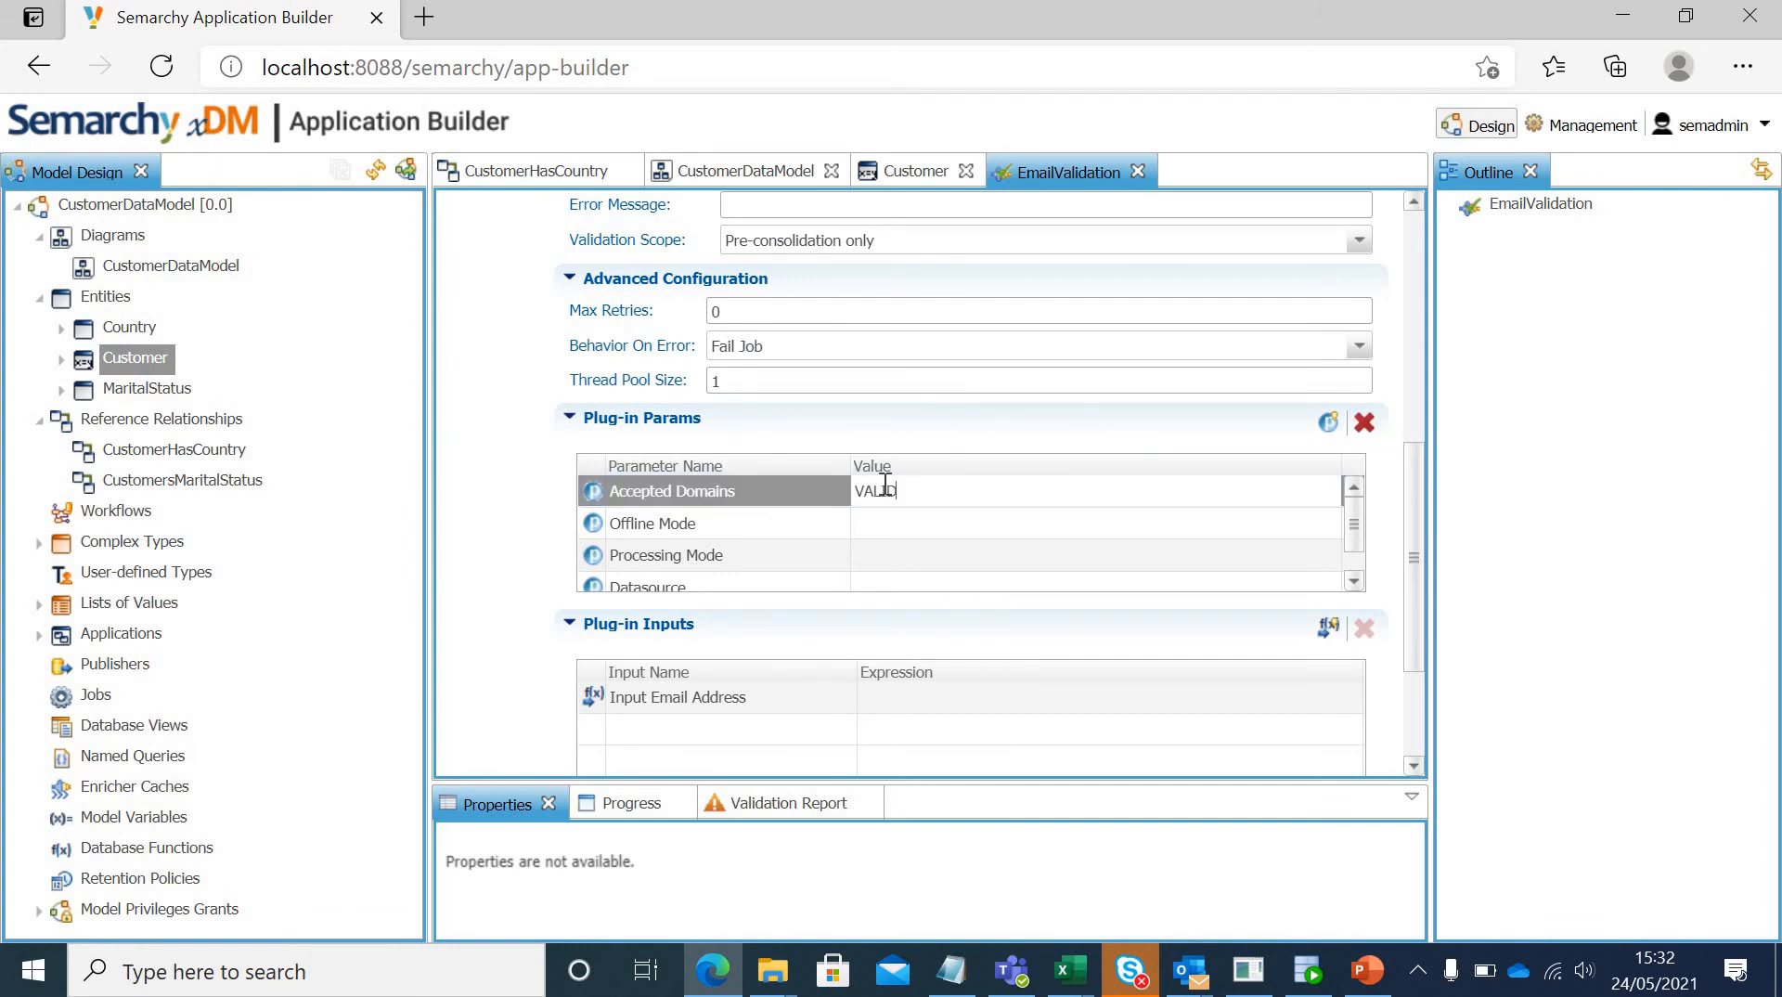
{"action": "type", "text": "_DOMAIS"}
{"action": "key", "text": "BackSpace"}
{"action": "type", "text": "NS"}
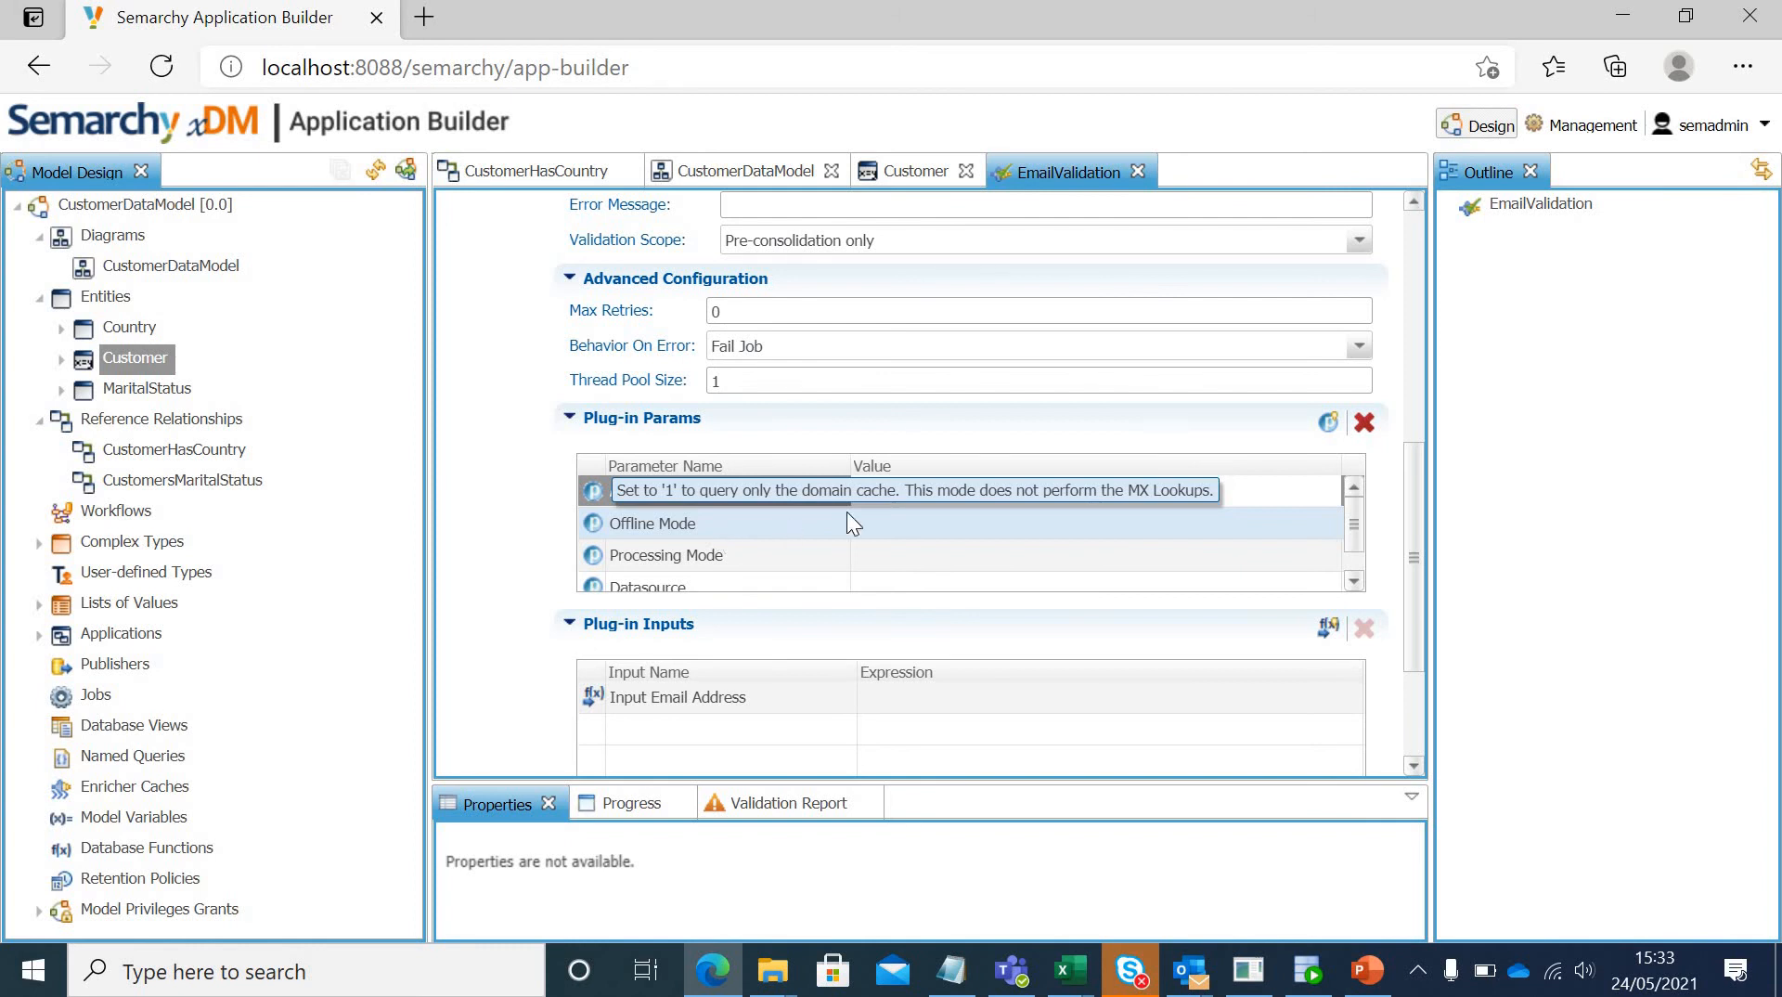
Step: Set the email validator's Offline Mode parameter to 1 and its Processing Mode parameter to MEMORY
{"action": "left_click", "coordinate": [888, 523]}
{"action": "type", "text": "1"}
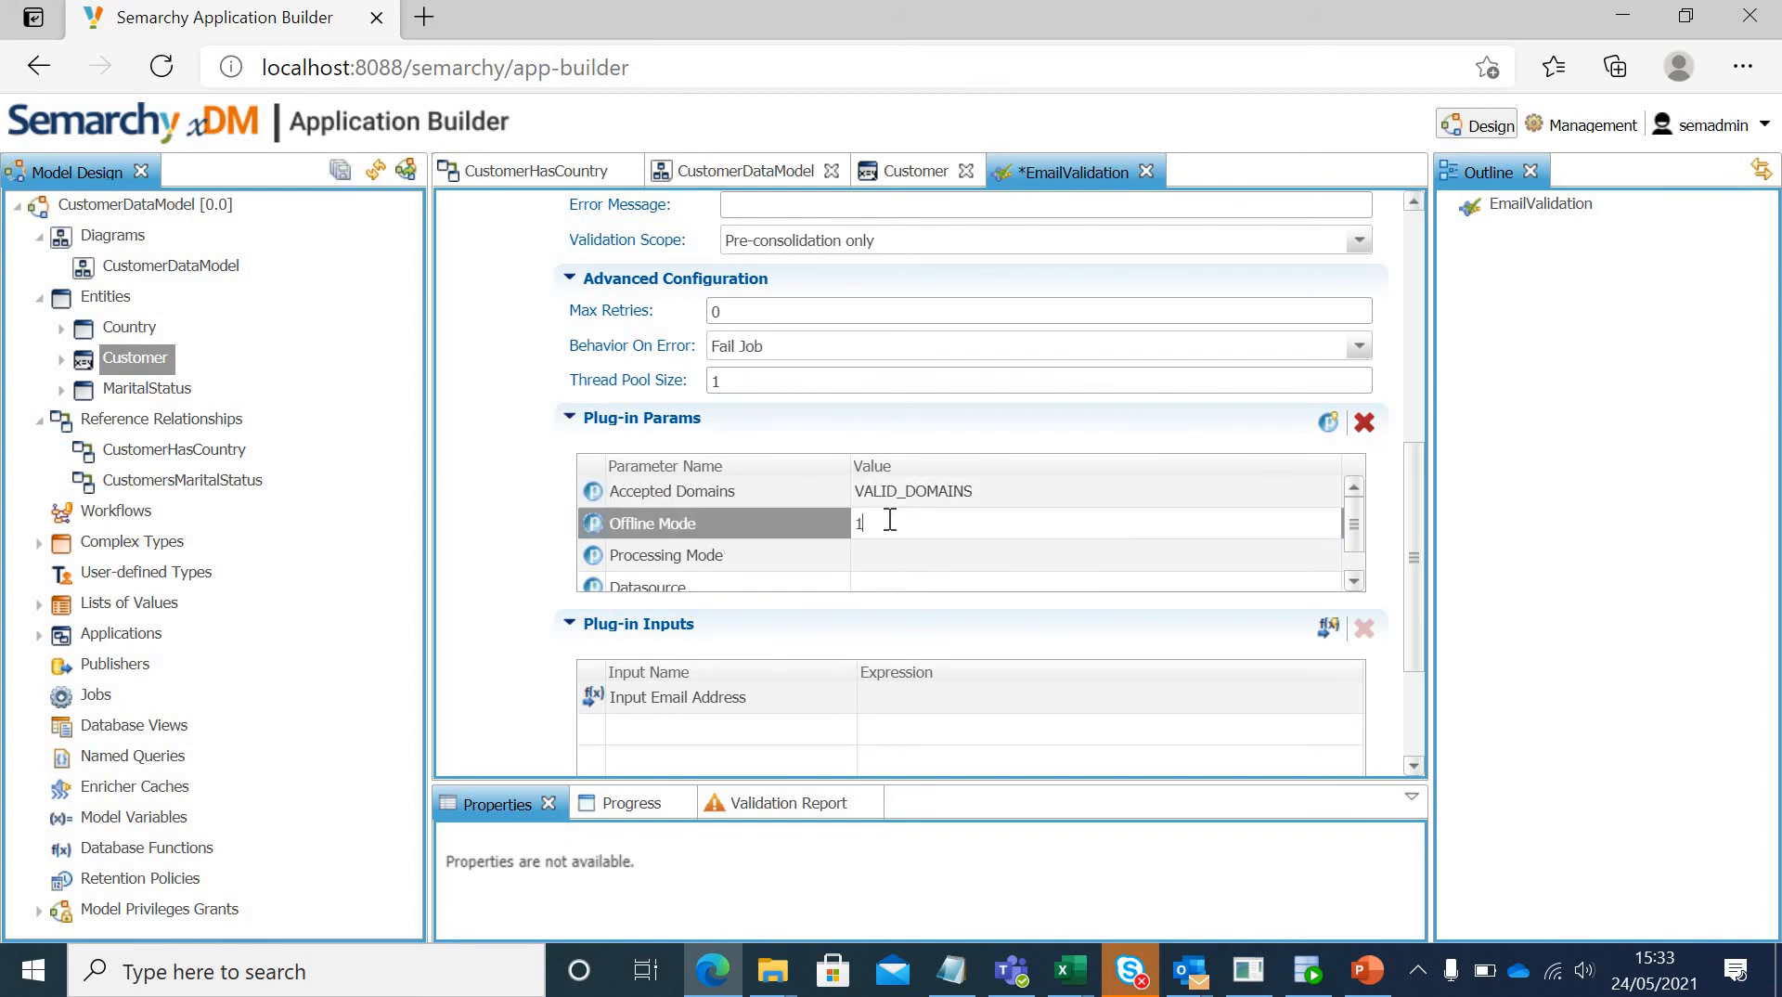
{"action": "mouse_move", "coordinate": [744, 553]}
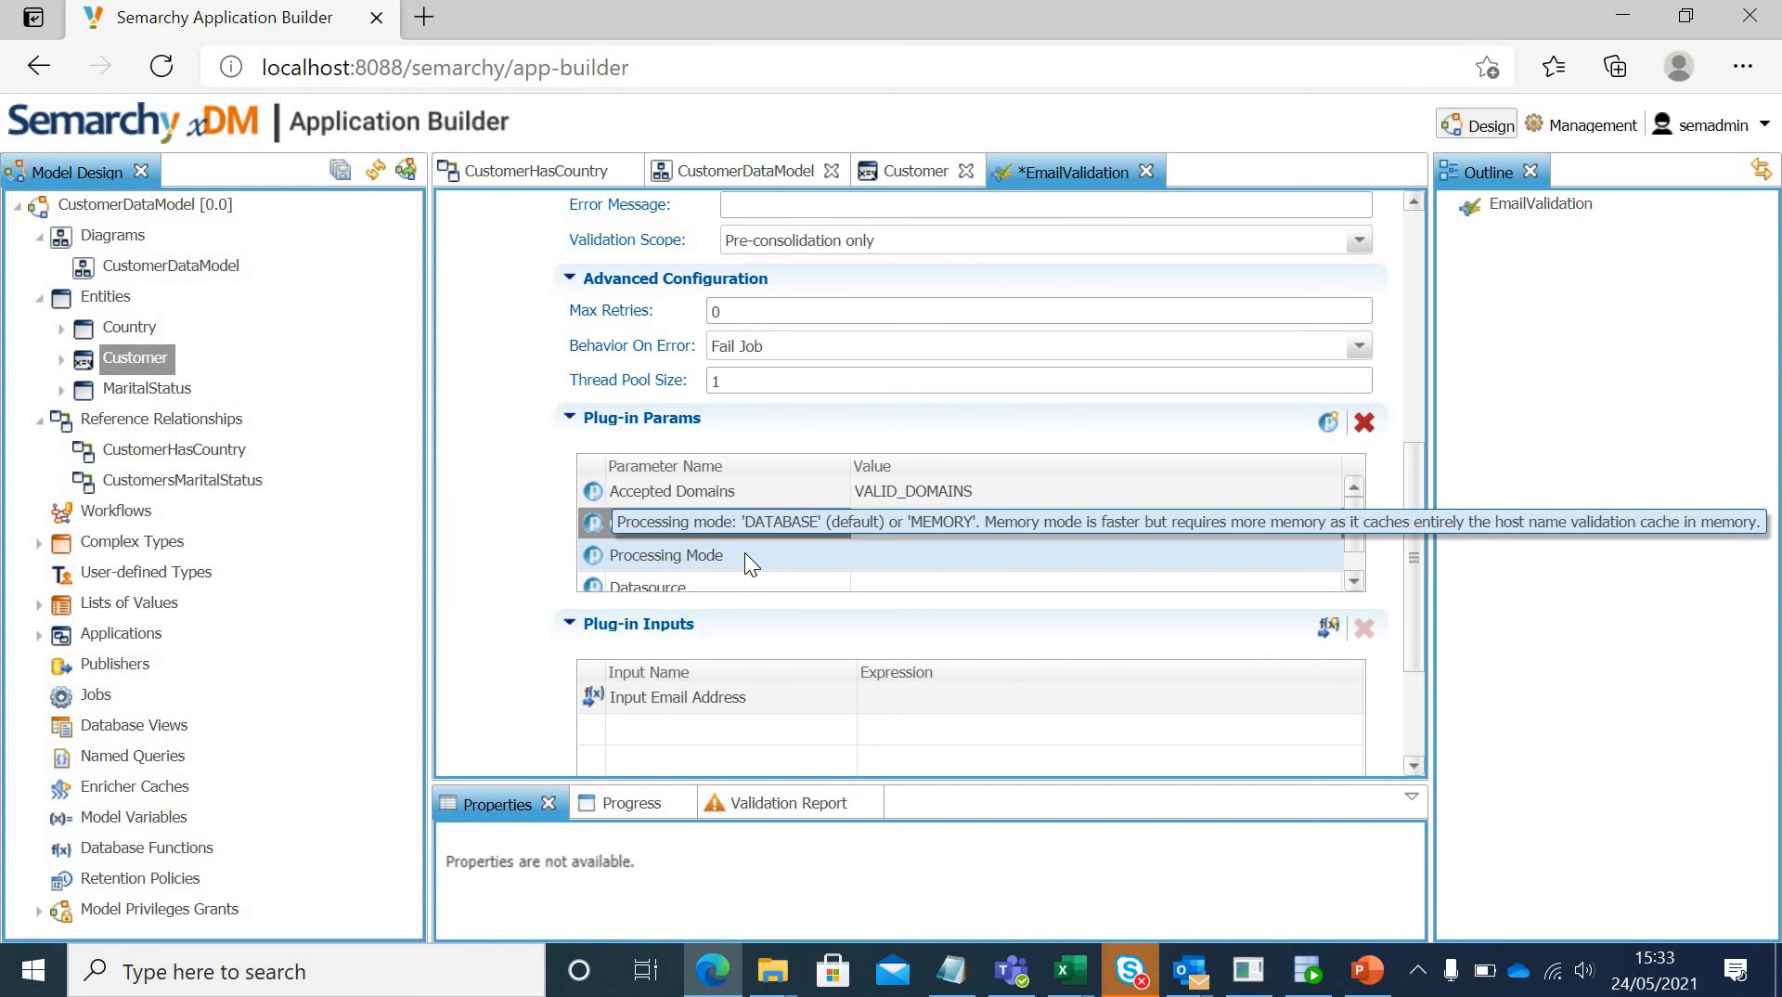
{"action": "left_click", "coordinate": [889, 555]}
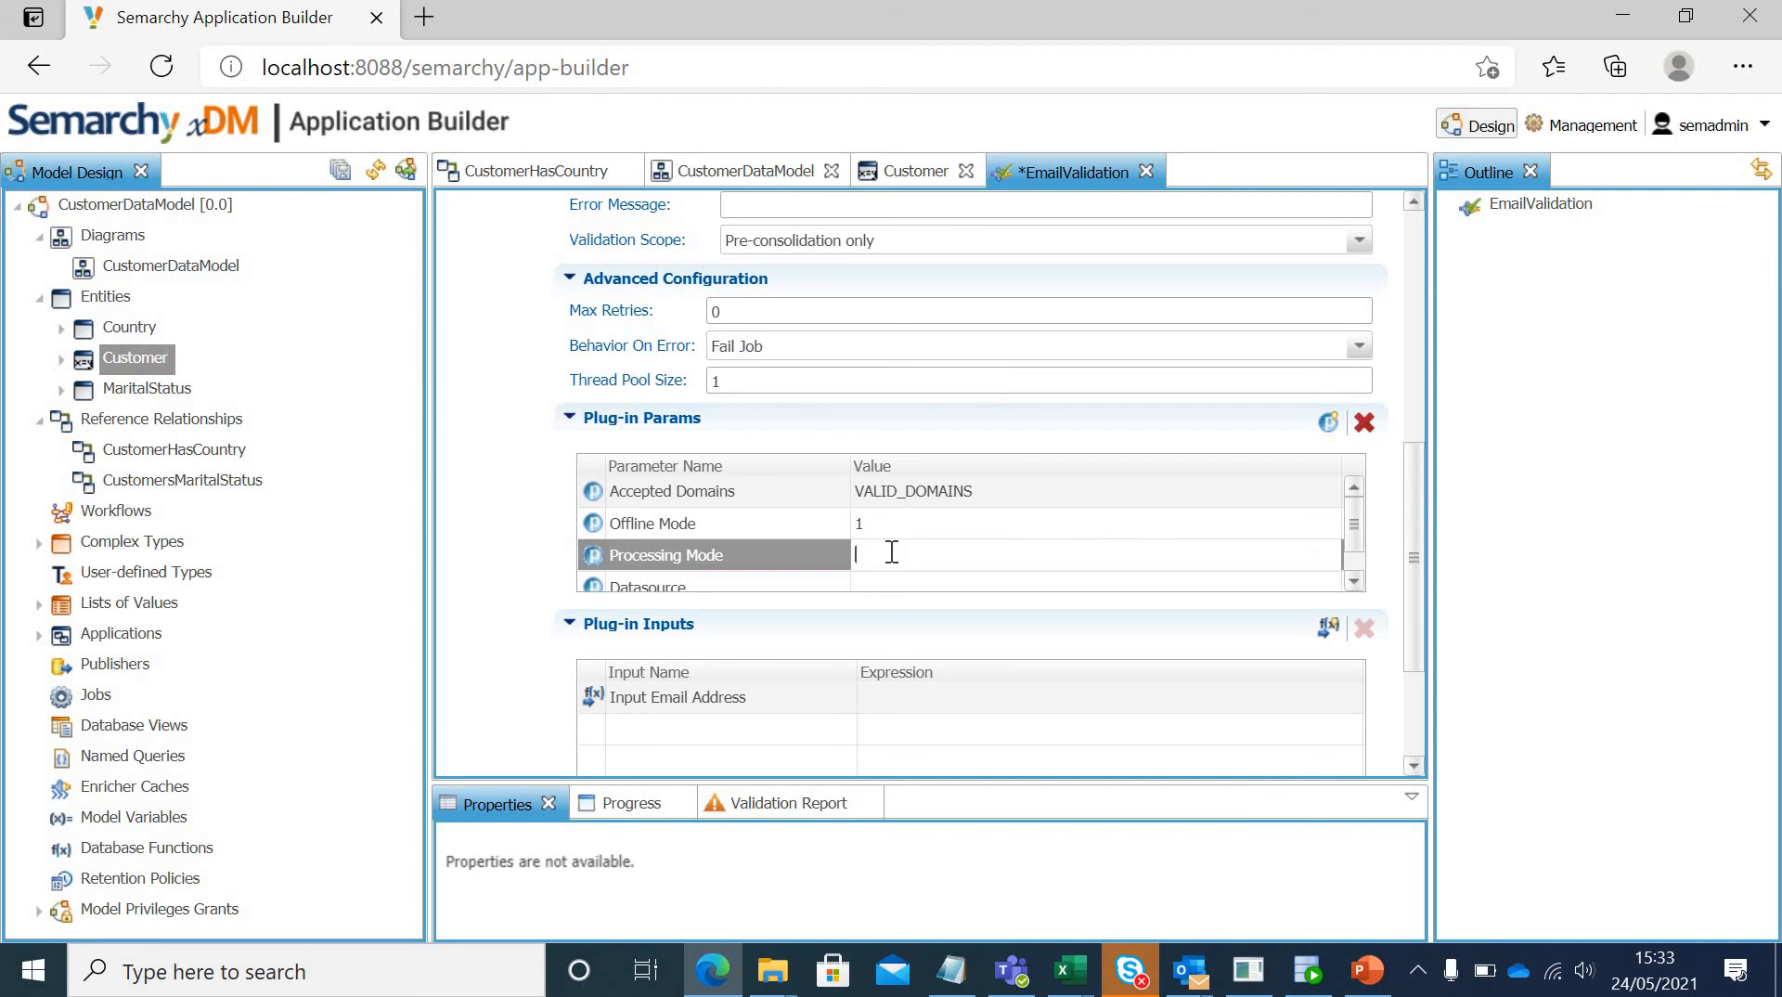
{"action": "type", "text": "MEMORY"}
{"action": "left_click_drag", "start_coordinate": [1351, 515], "coordinate": [1351, 558]}
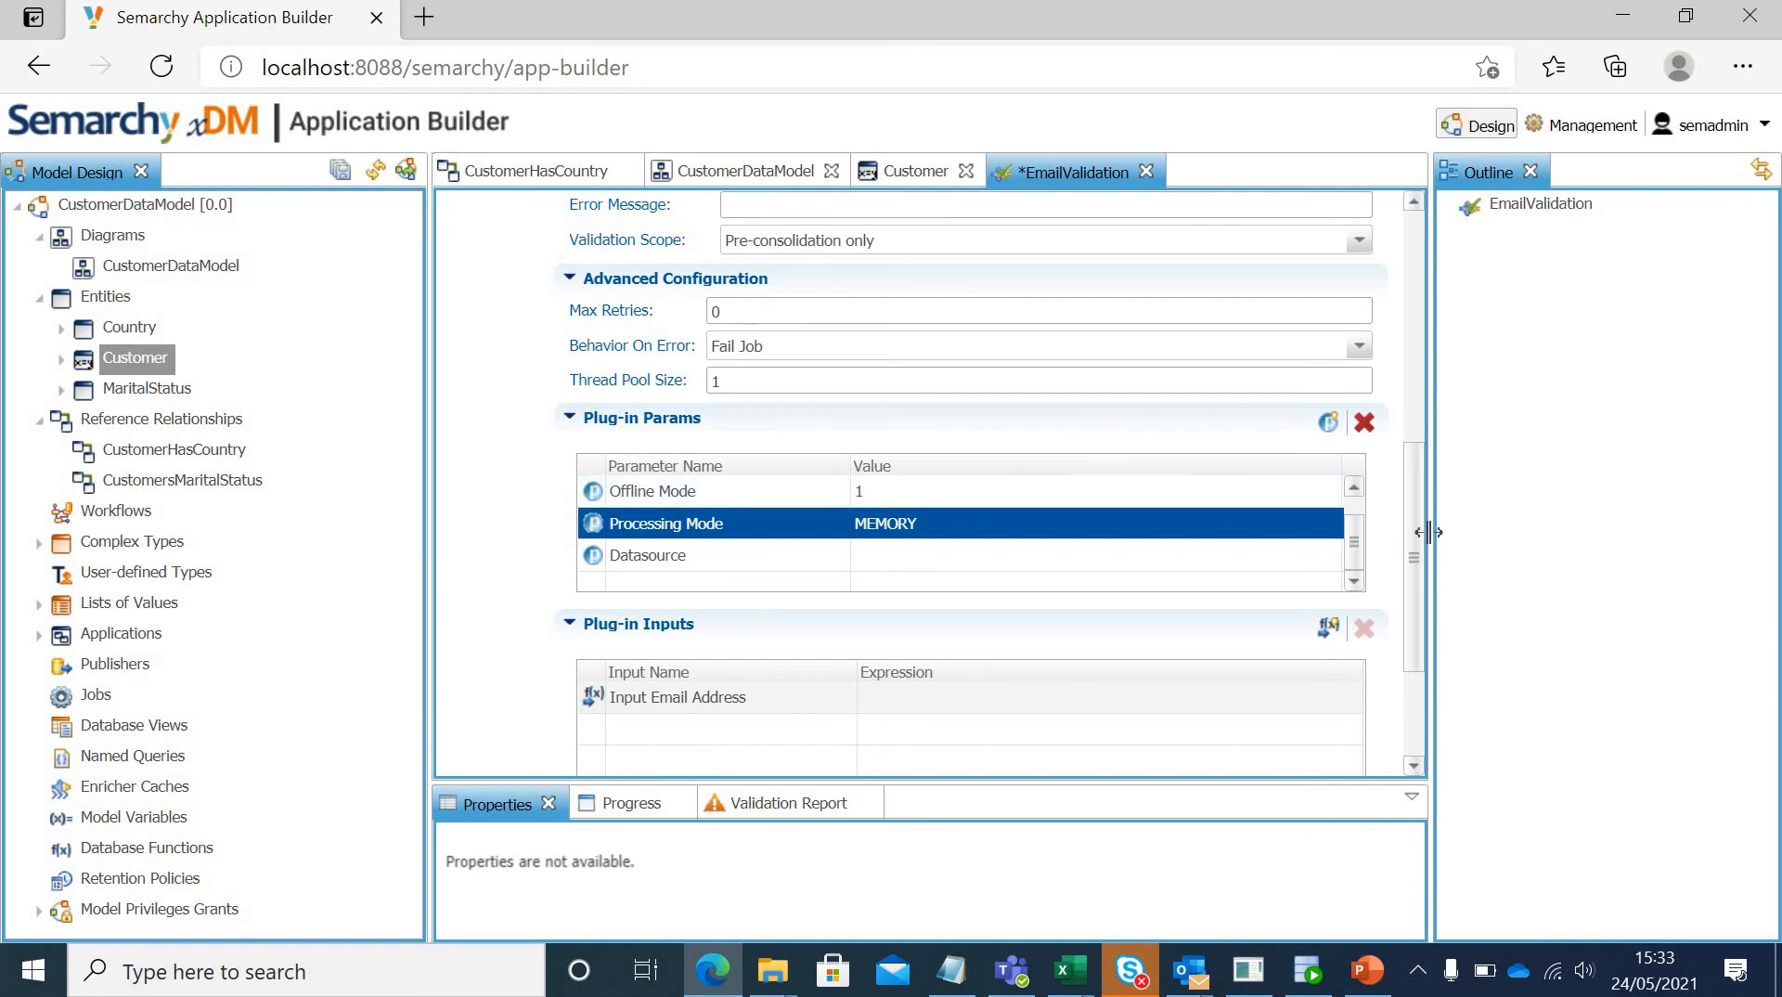
Step: Keep Input Email Address as the email validator's used plug-in input and bind its expression to the Email attribute
{"action": "left_click_drag", "start_coordinate": [1412, 534], "coordinate": [1416, 625]}
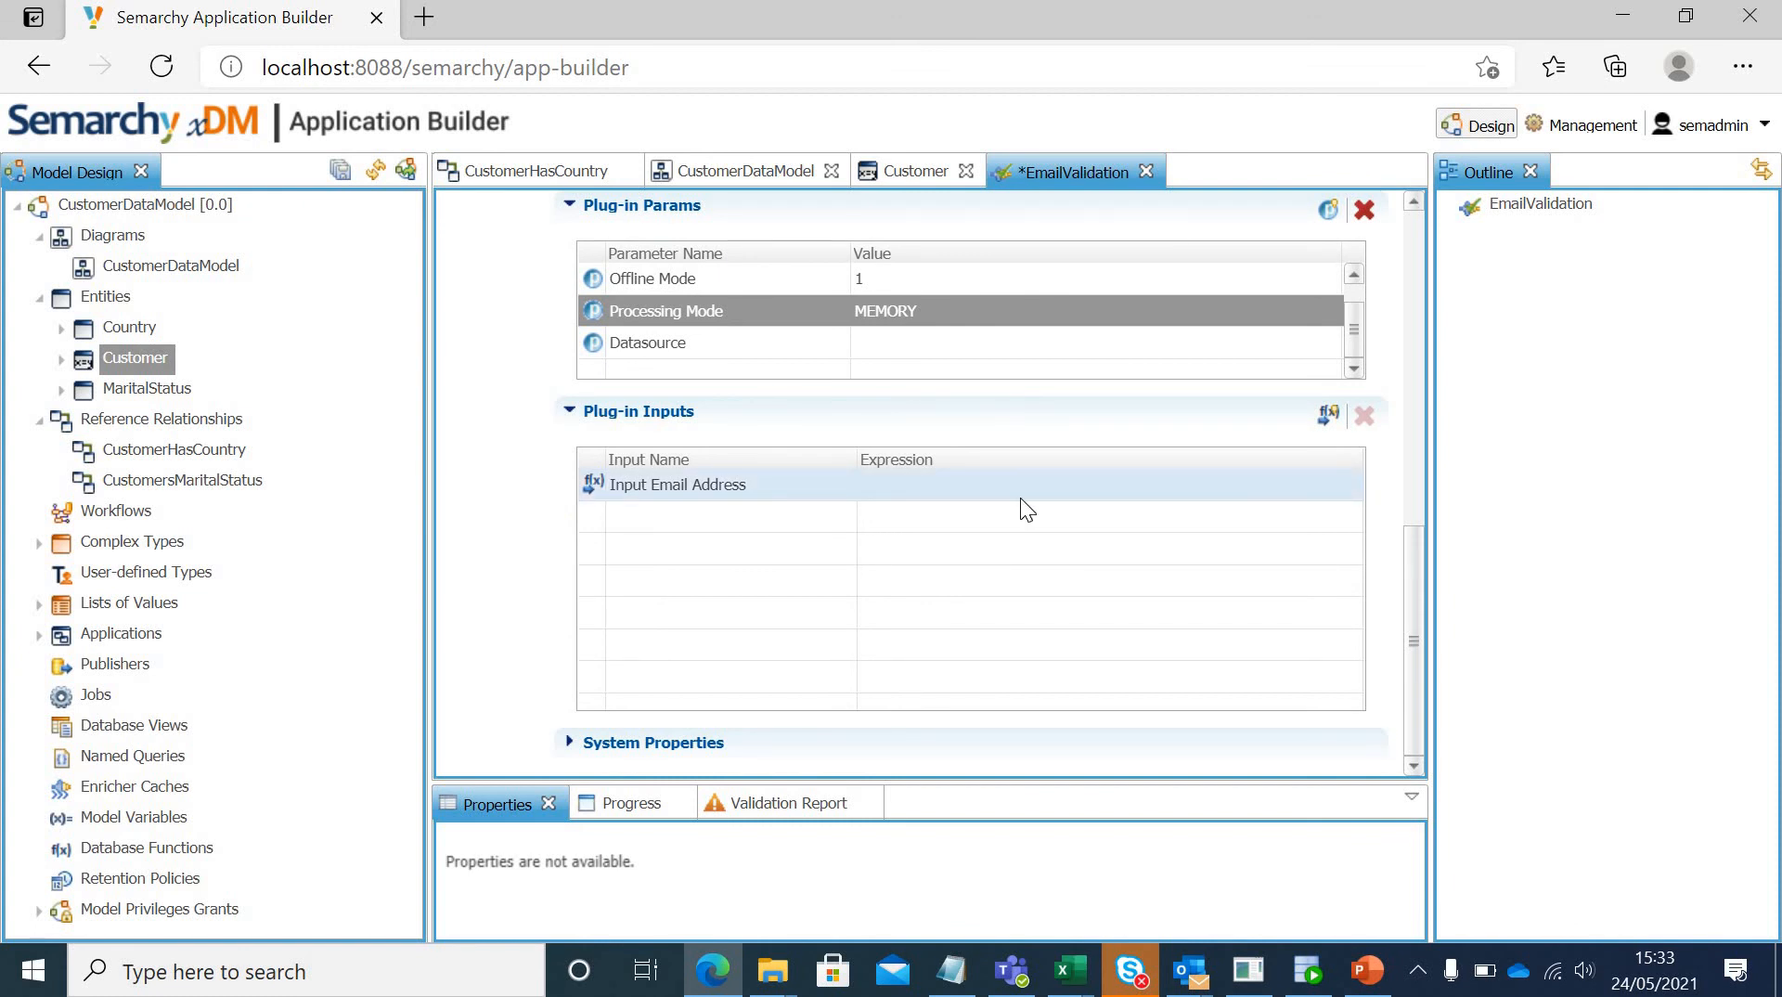
{"action": "left_click", "coordinate": [1327, 417]}
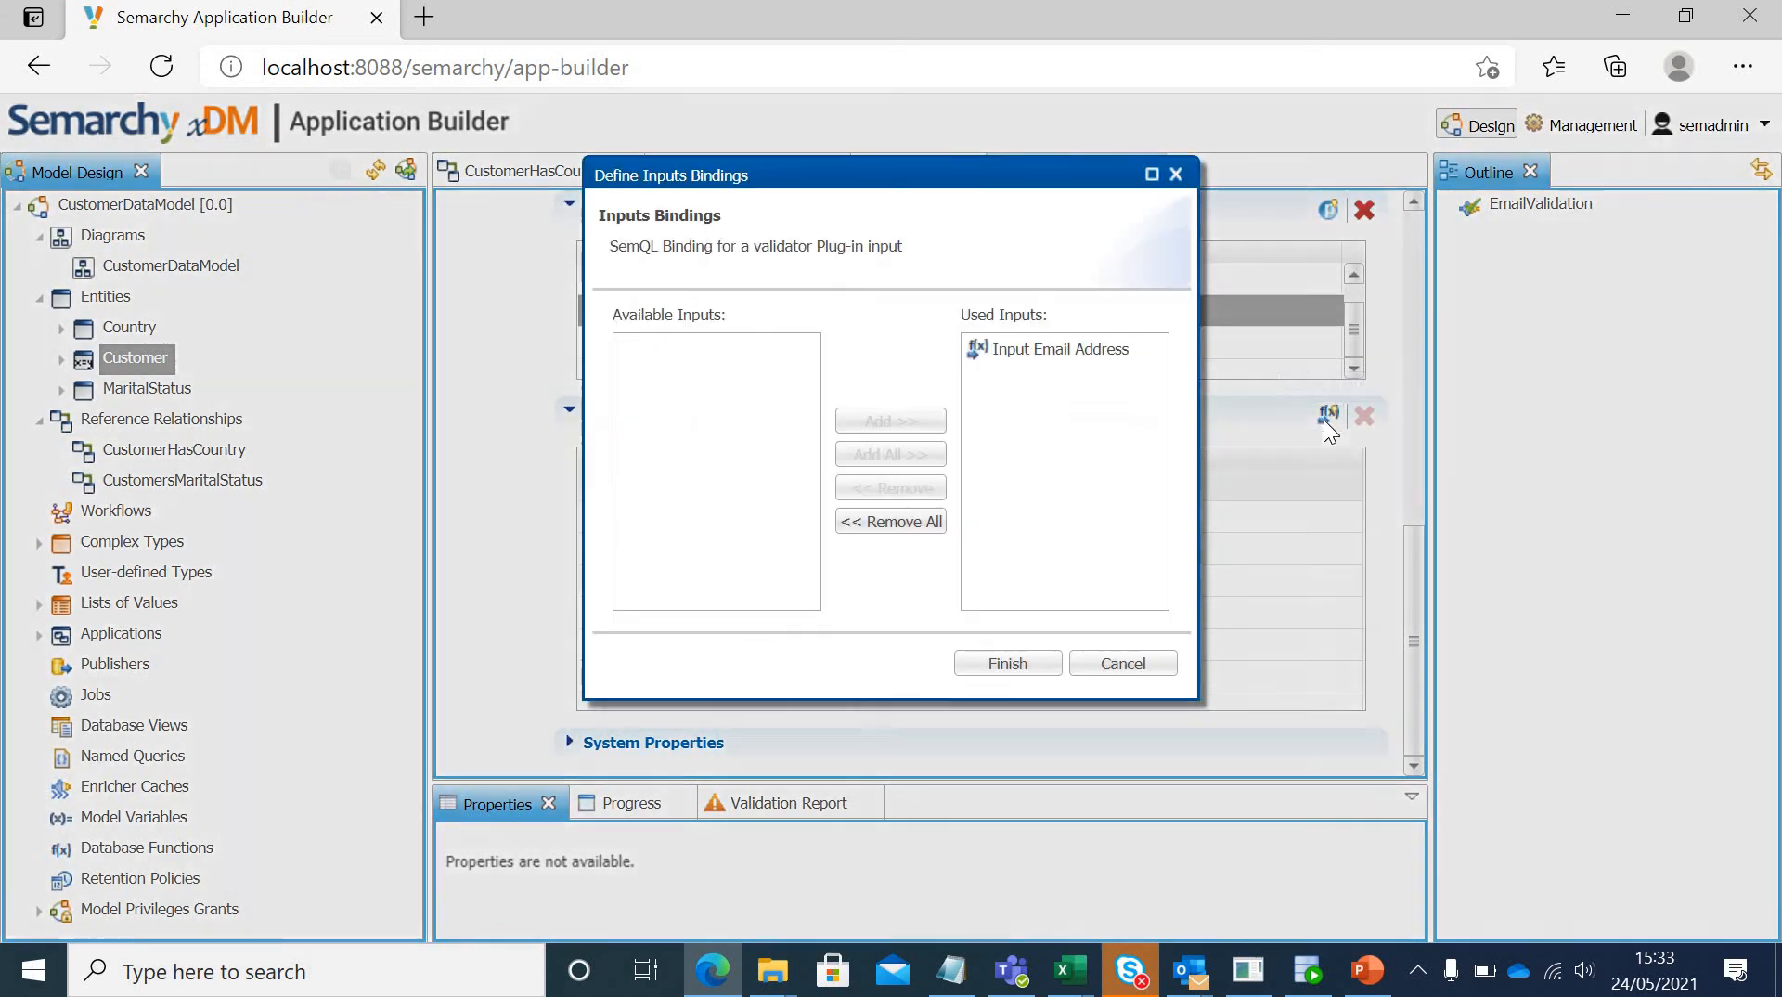
{"action": "left_click", "coordinate": [1058, 356]}
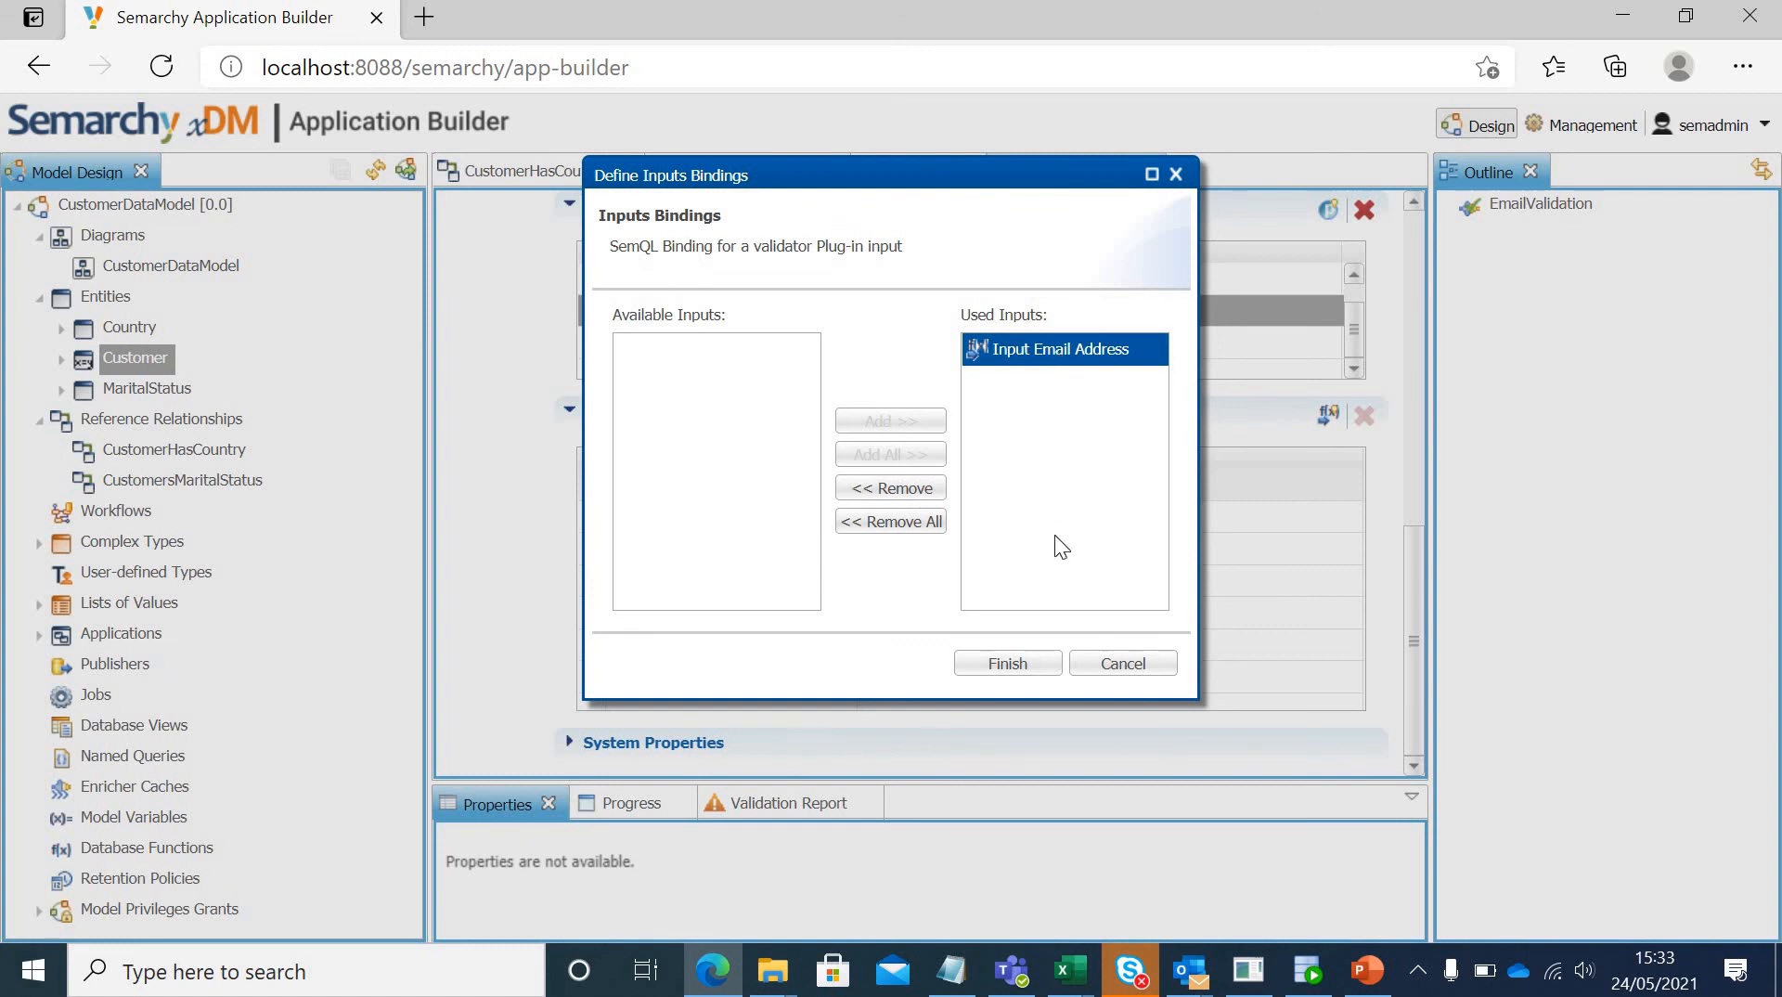
{"action": "left_click", "coordinate": [1026, 662]}
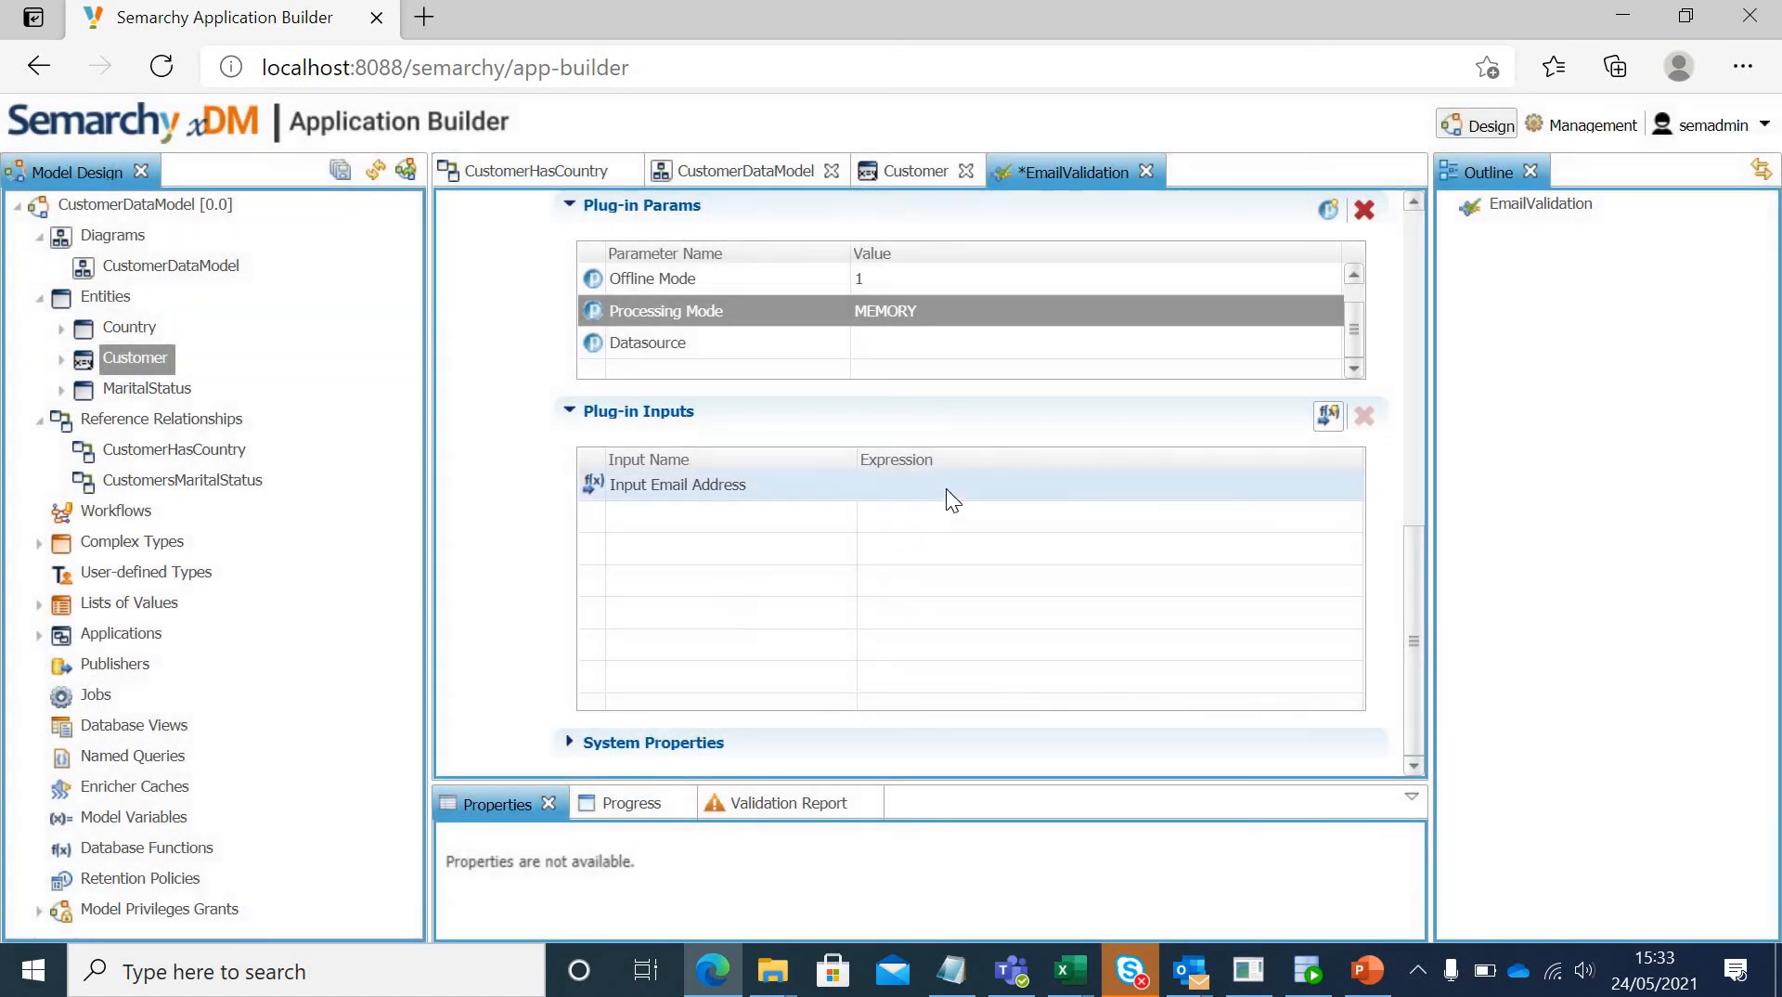
{"action": "left_click", "coordinate": [949, 489]}
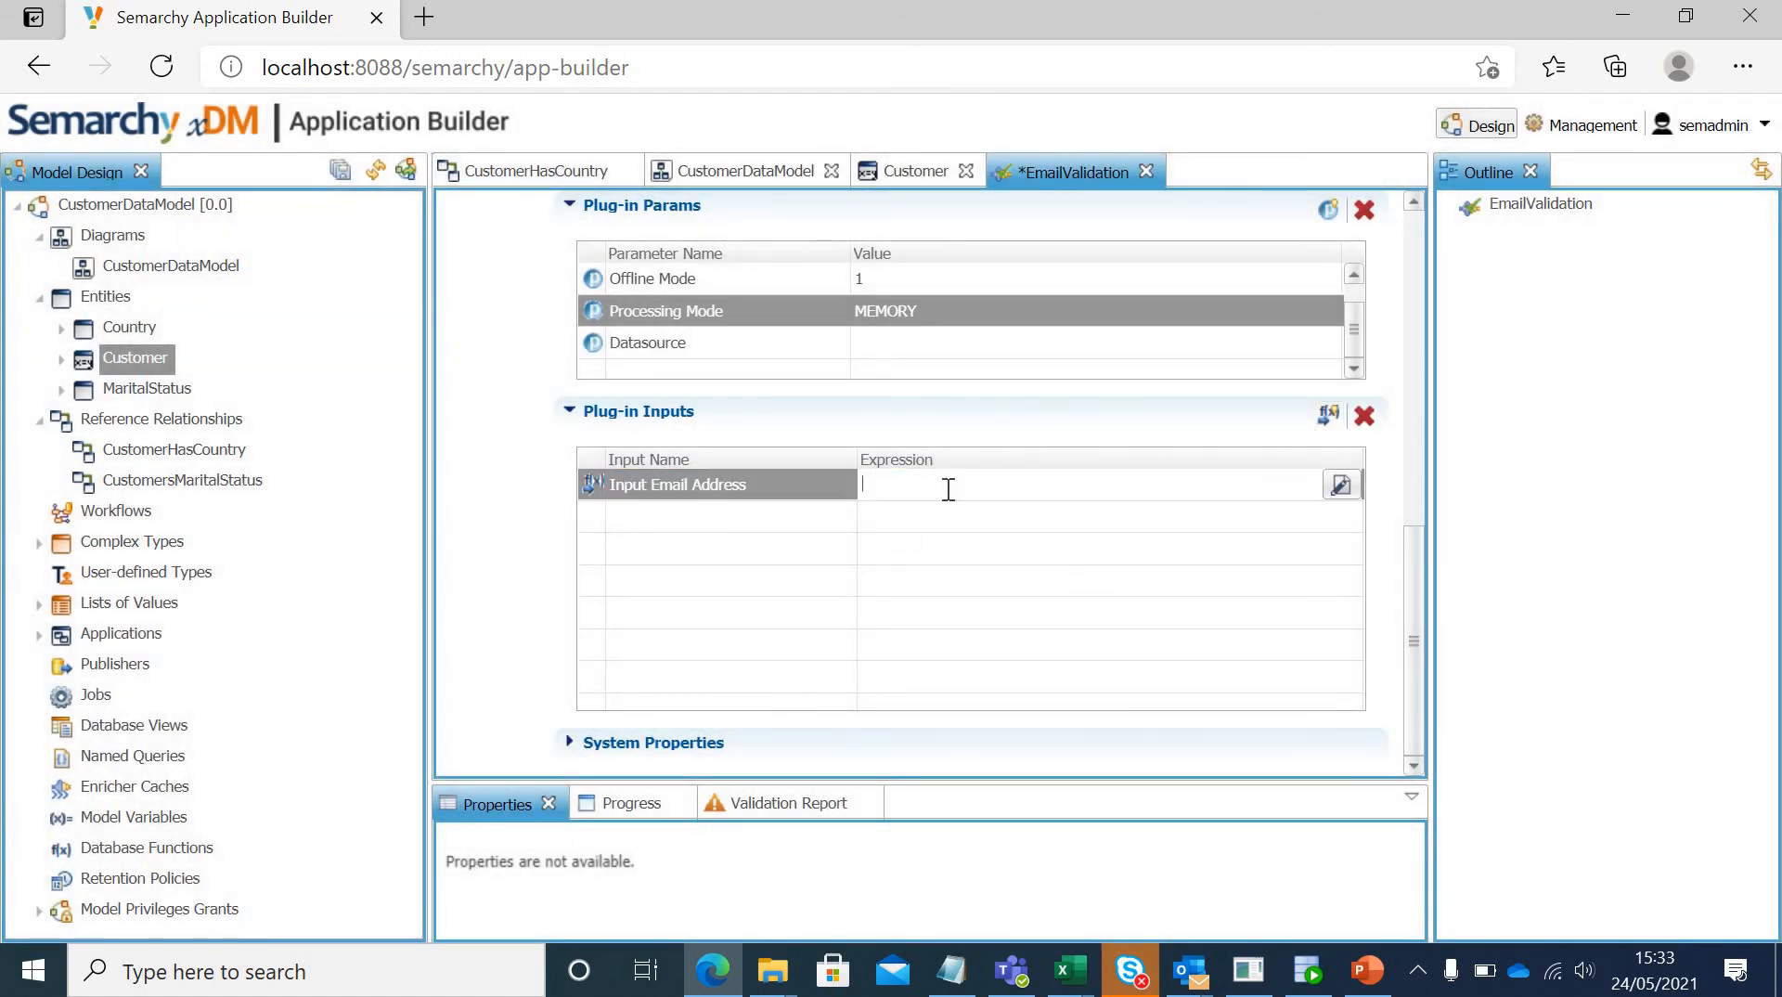
{"action": "left_click", "coordinate": [1341, 491]}
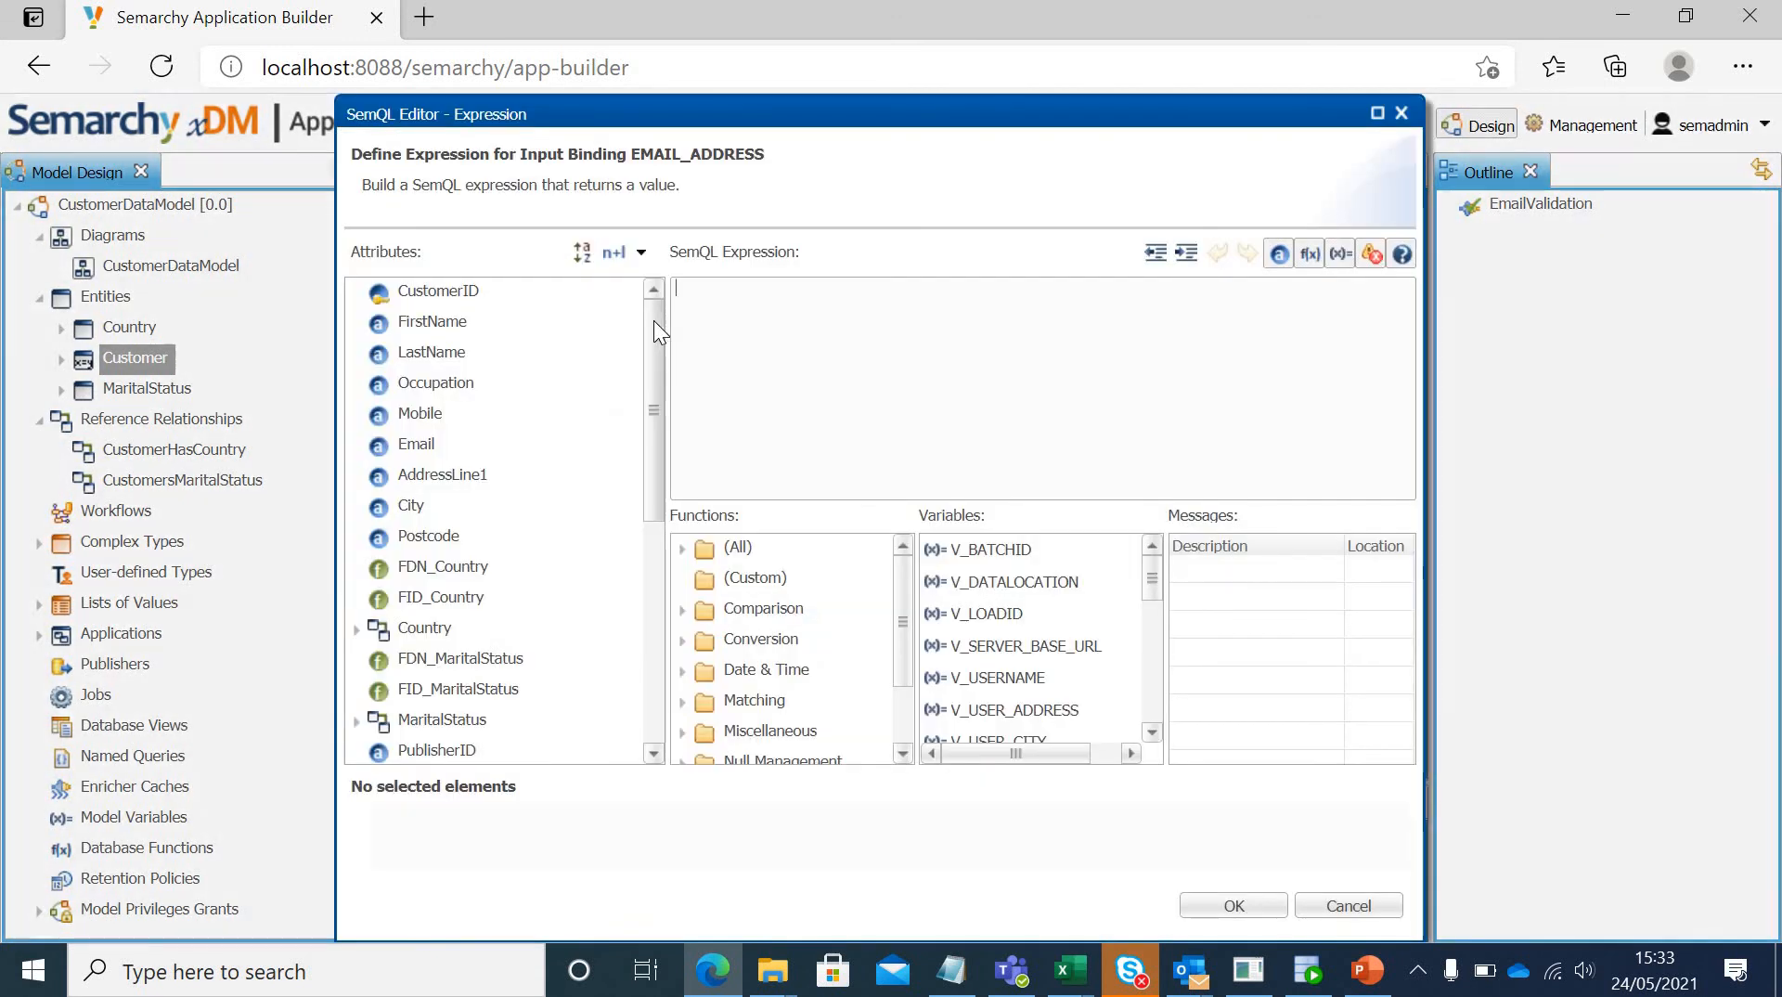
{"action": "double_click", "coordinate": [409, 448]}
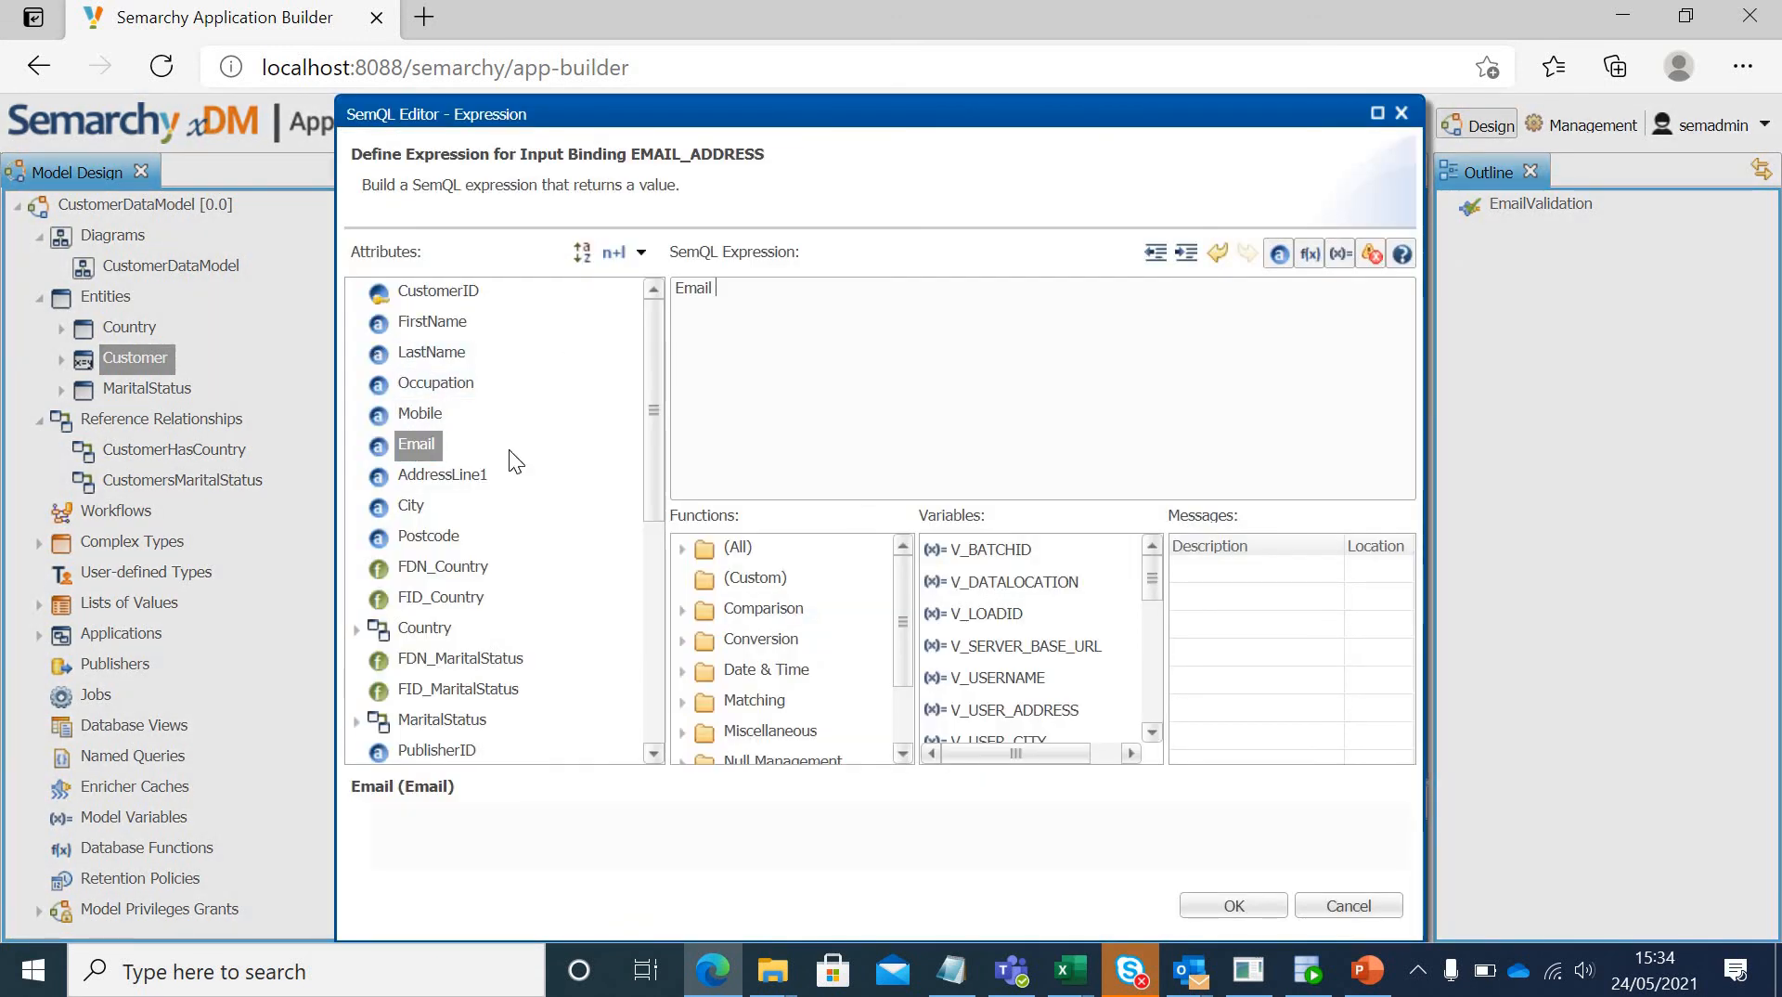
{"action": "left_click", "coordinate": [1234, 906]}
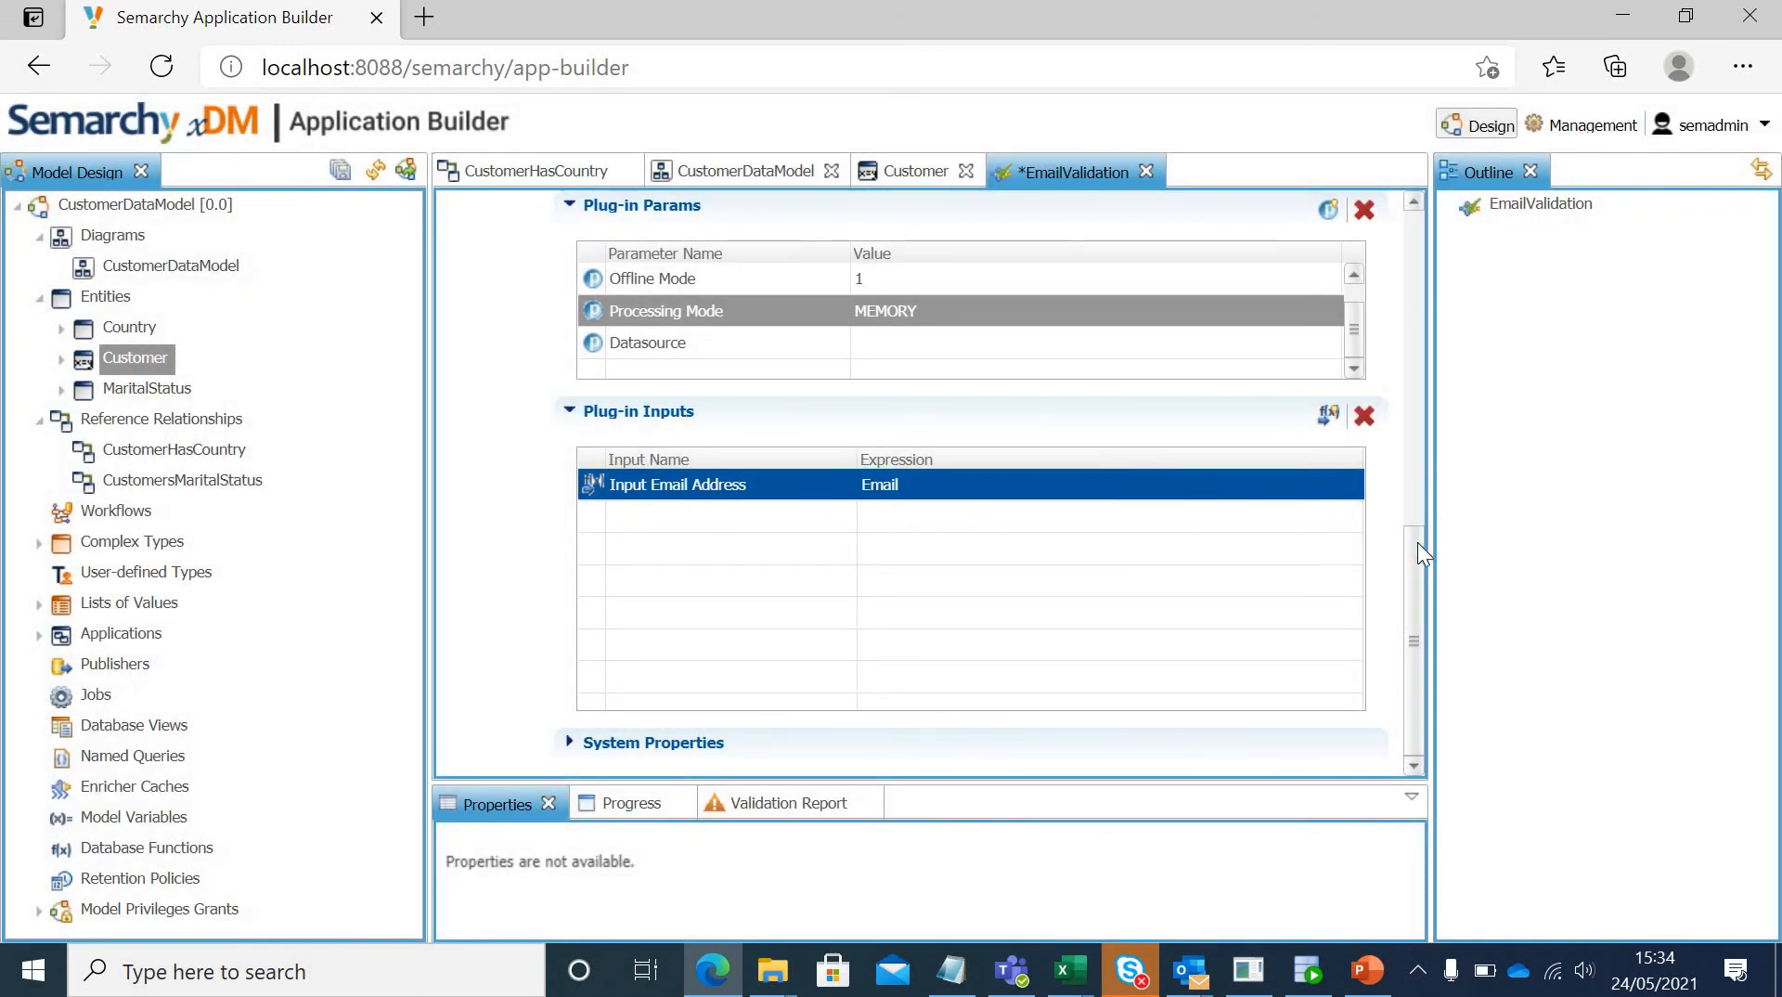
Step: Set the EmailValidation error message to "Please provide a valid email address" and save the validation
{"action": "left_click_drag", "start_coordinate": [1411, 559], "coordinate": [1438, 231]}
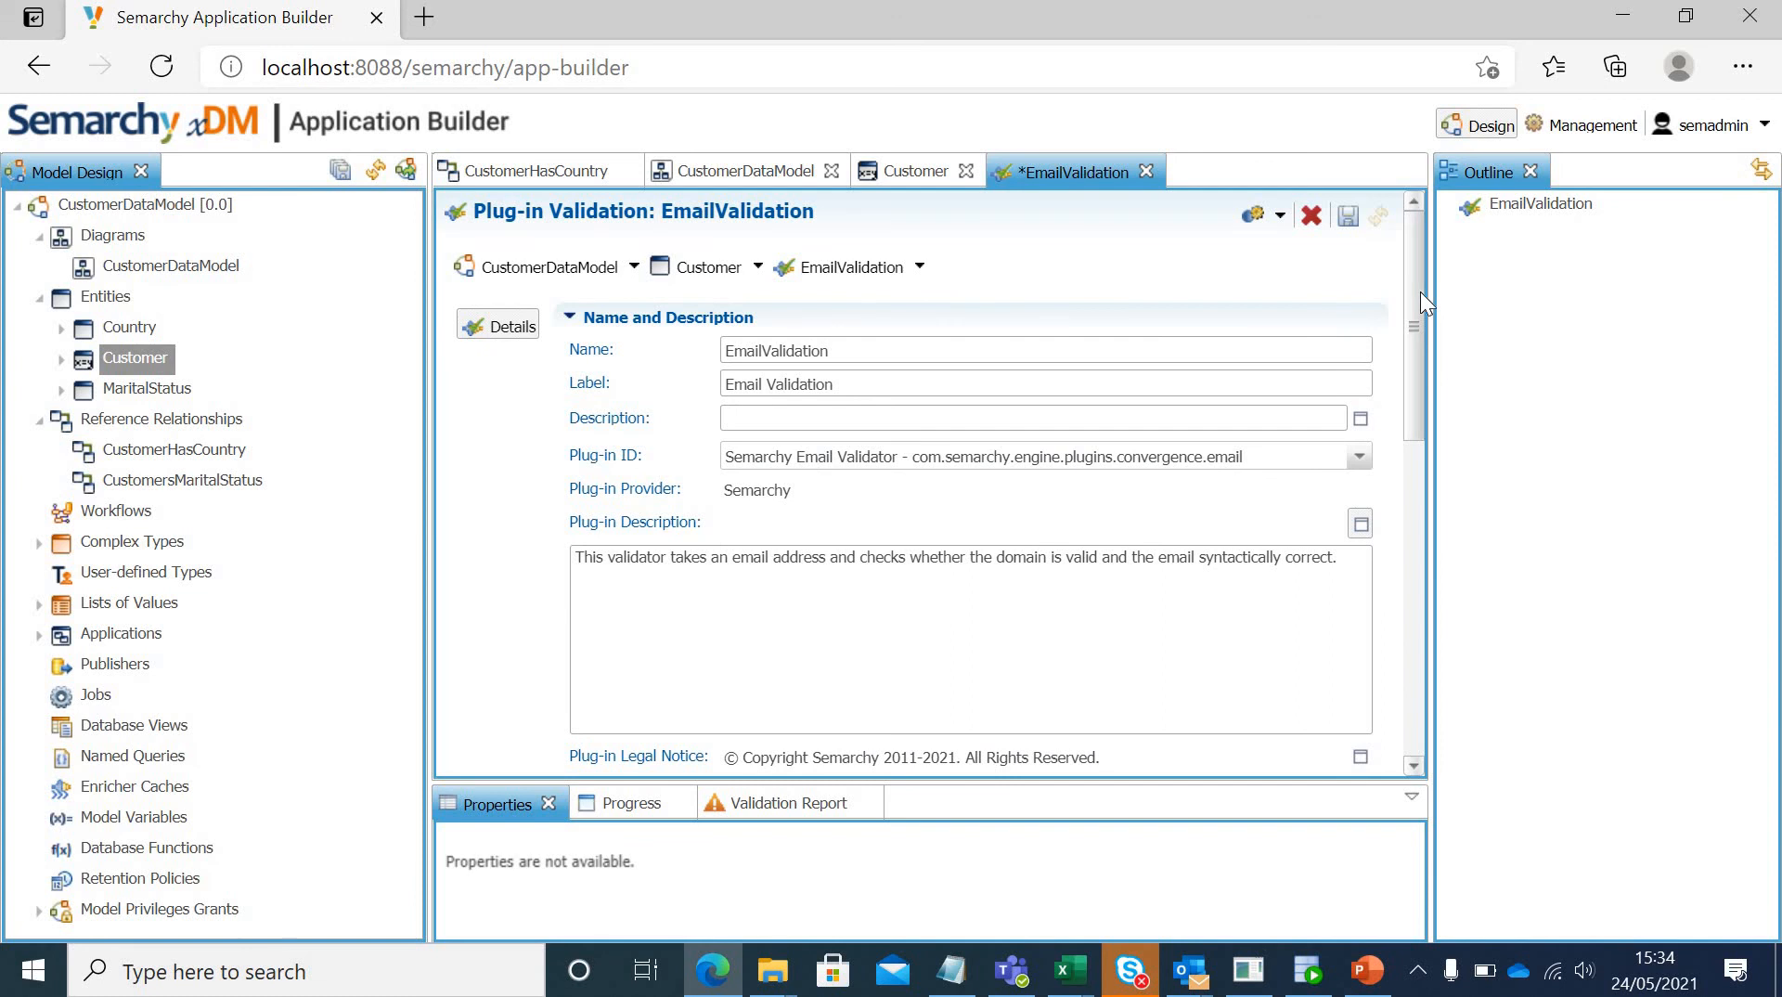
{"action": "left_click_drag", "start_coordinate": [1420, 291], "coordinate": [1379, 386]}
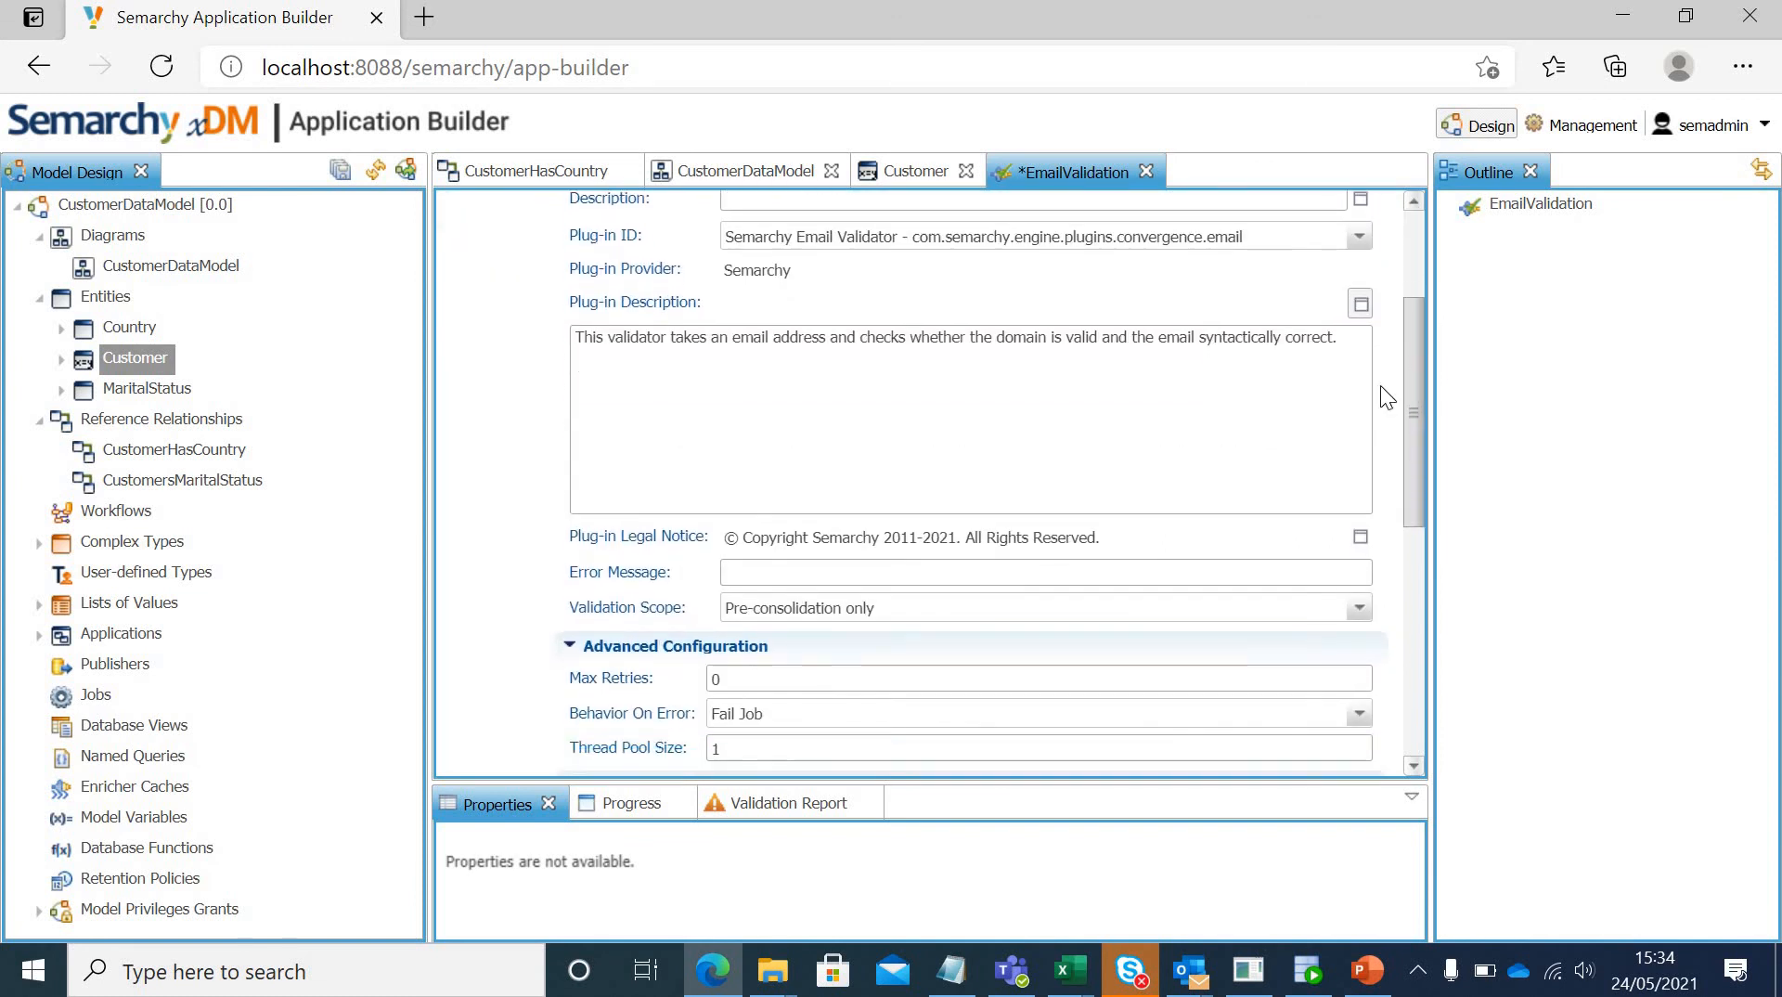
{"action": "left_click", "coordinate": [835, 572]}
{"action": "type", "text": "Please prov"}
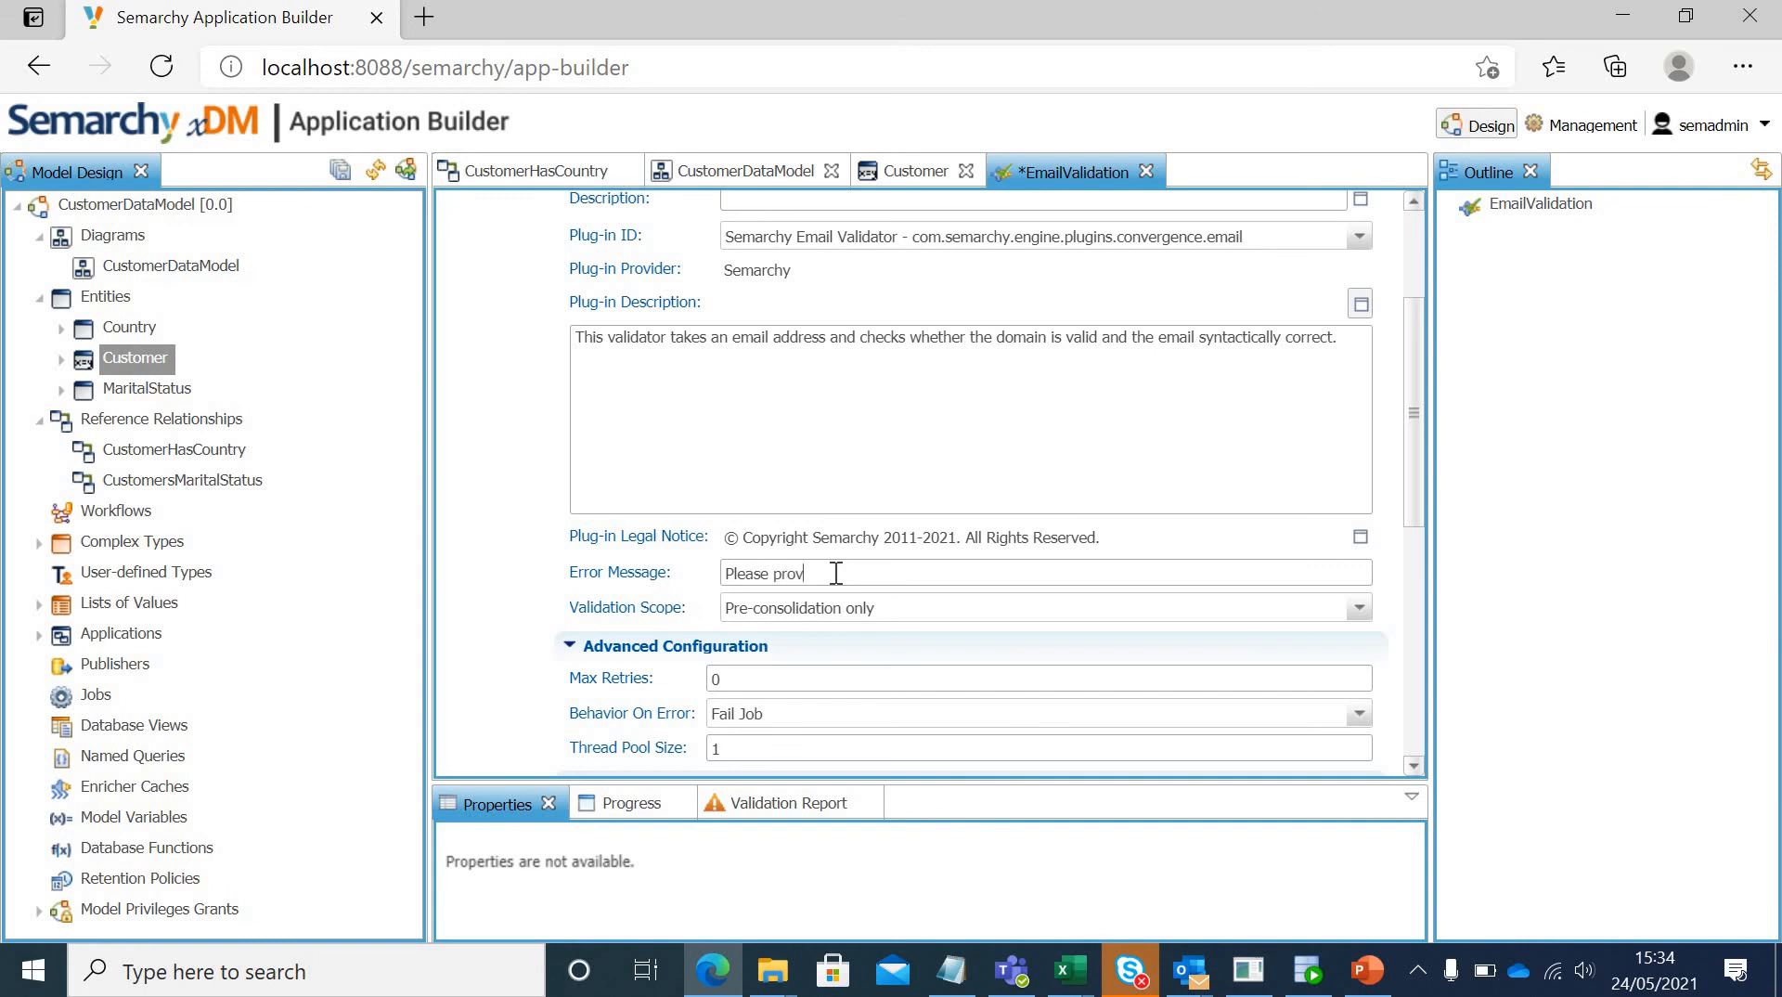
{"action": "type", "text": "ide a valid email address"}
{"action": "left_click_drag", "start_coordinate": [1411, 332], "coordinate": [1414, 258]}
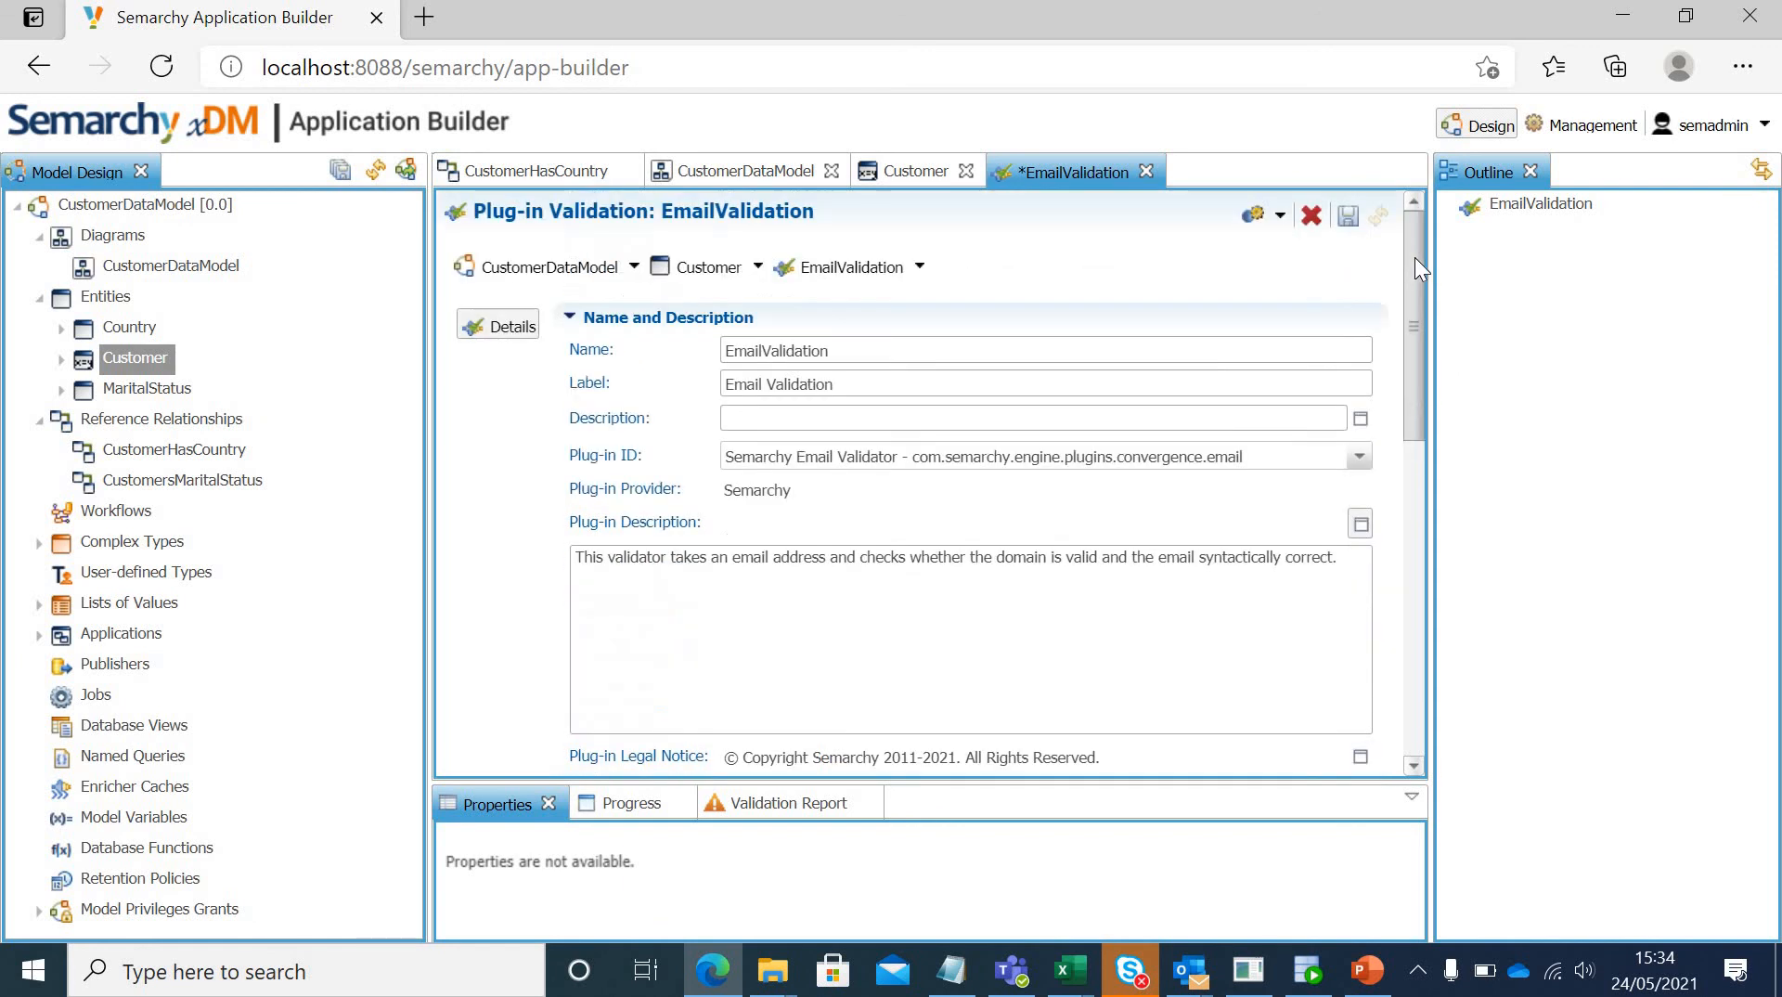
{"action": "left_click", "coordinate": [1347, 215]}
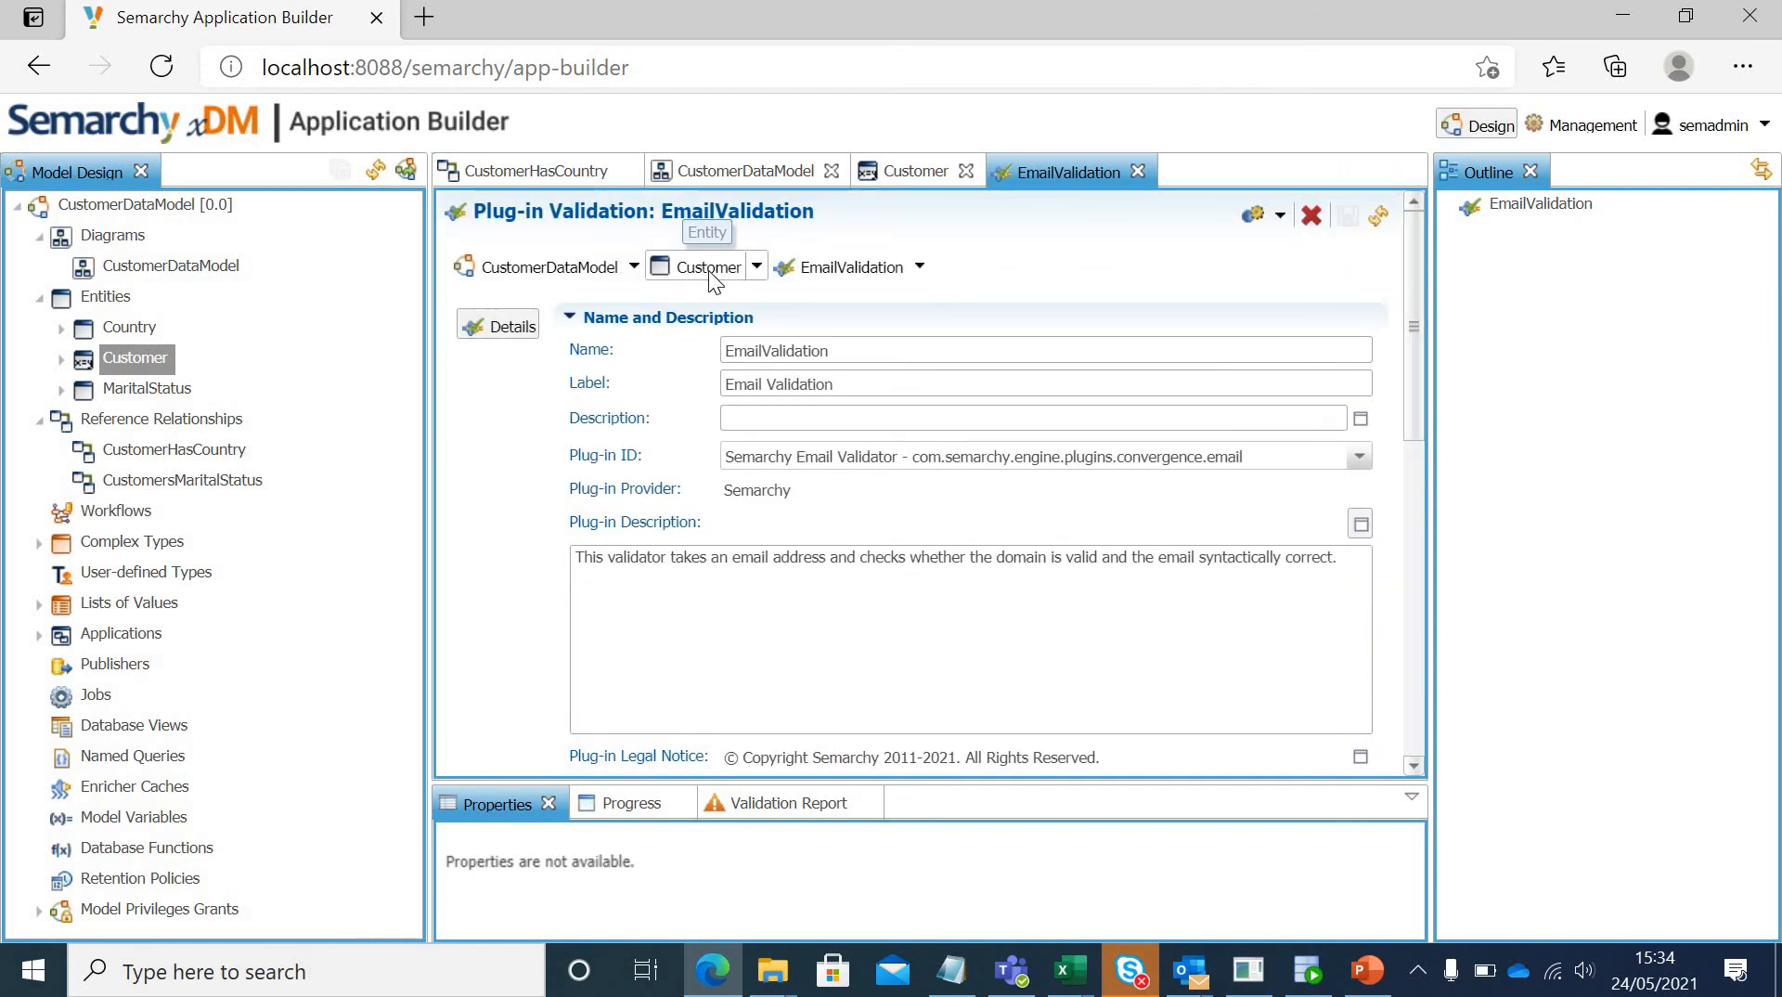
Step: Return to the Customer entity and review its lists of validations and enrichers
{"action": "left_click", "coordinate": [709, 268]}
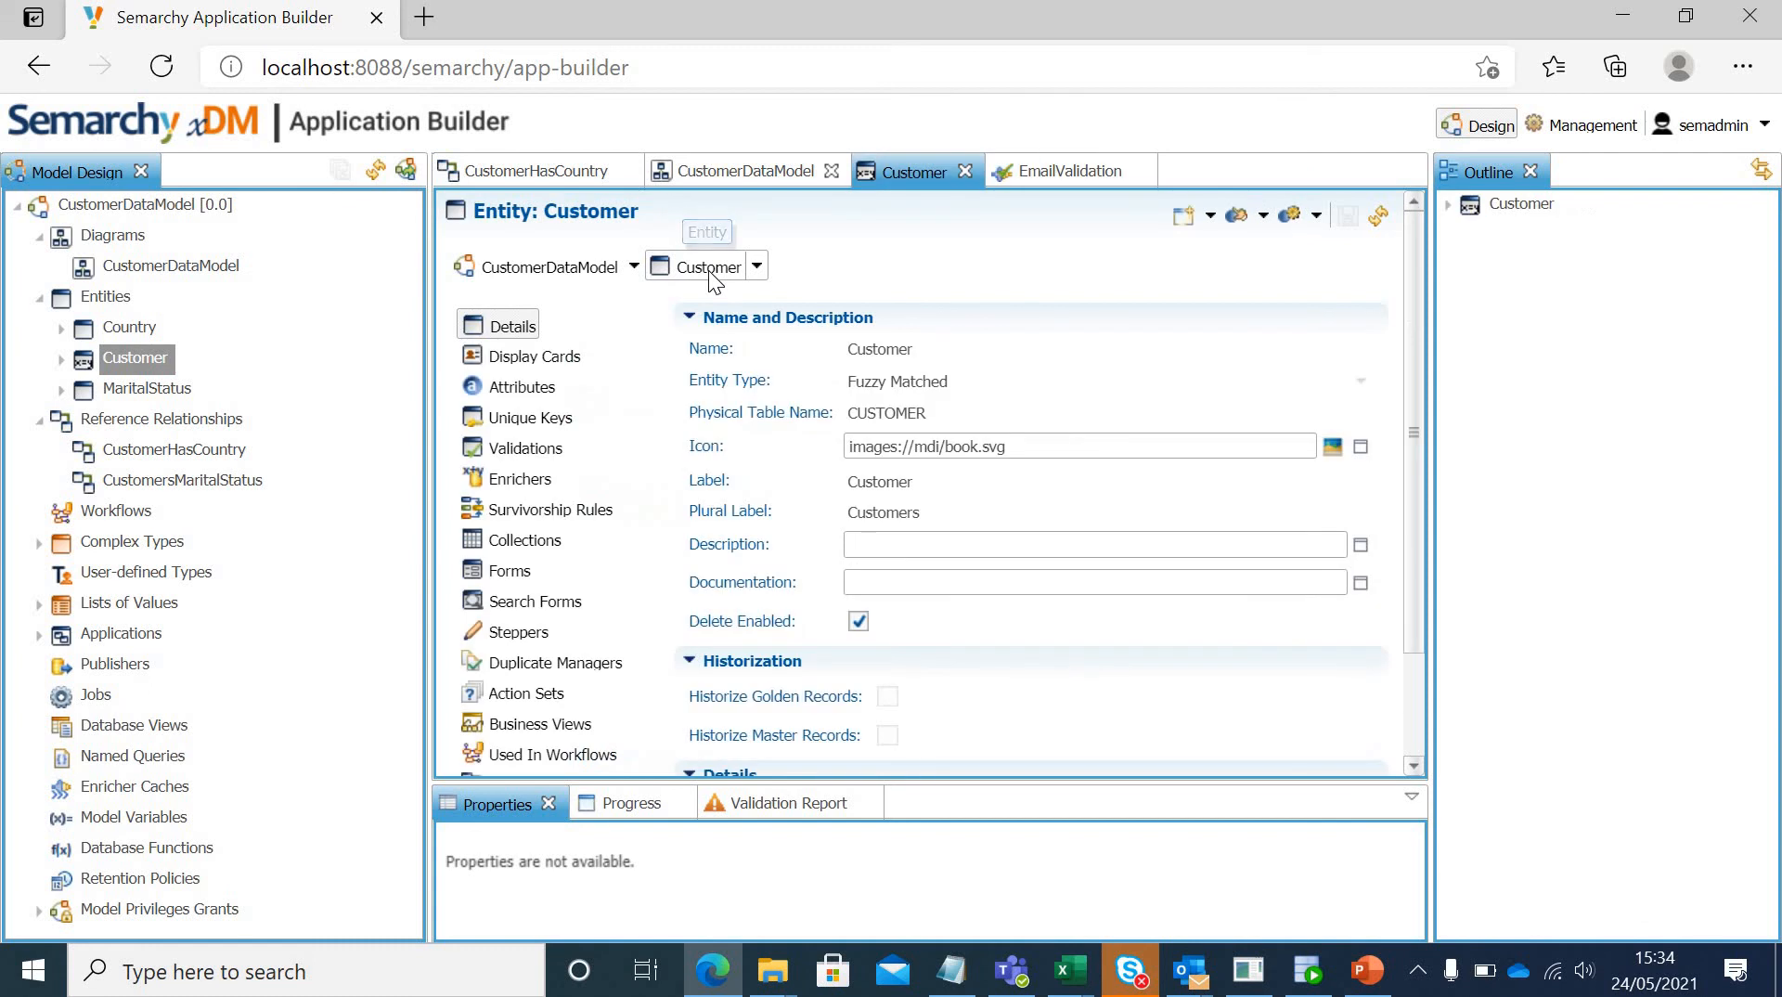
{"action": "left_click", "coordinate": [516, 443]}
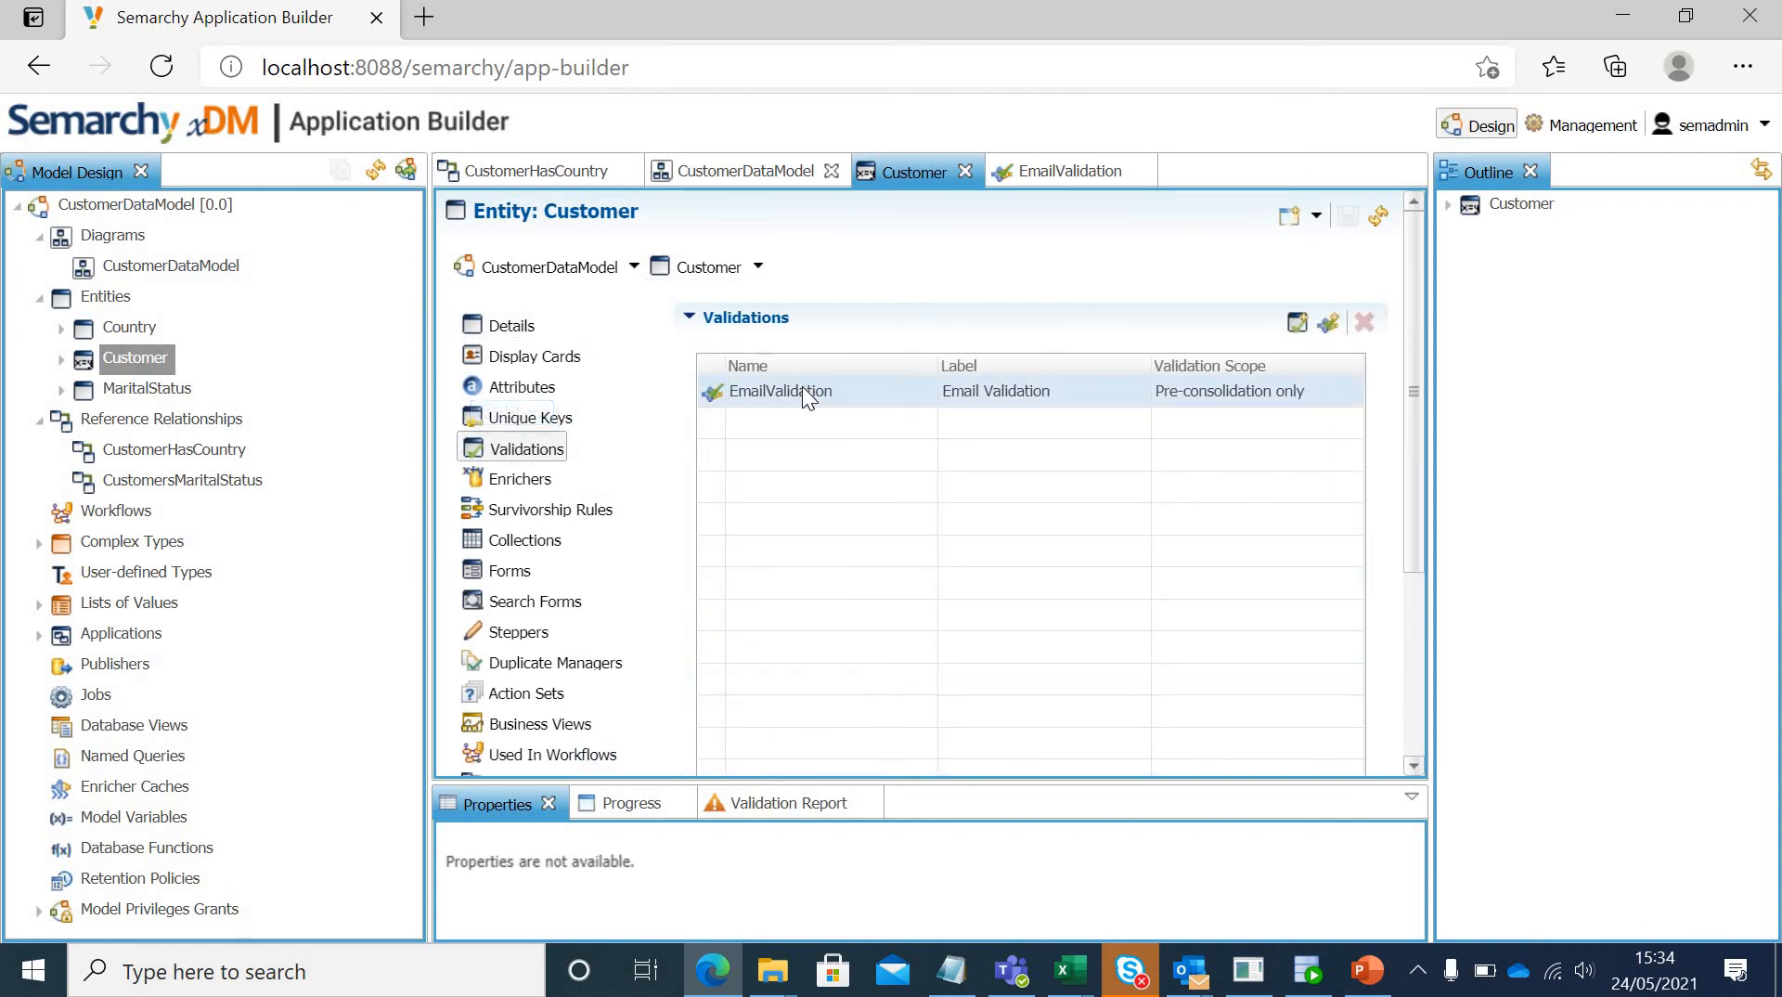
{"action": "left_click", "coordinate": [534, 487]}
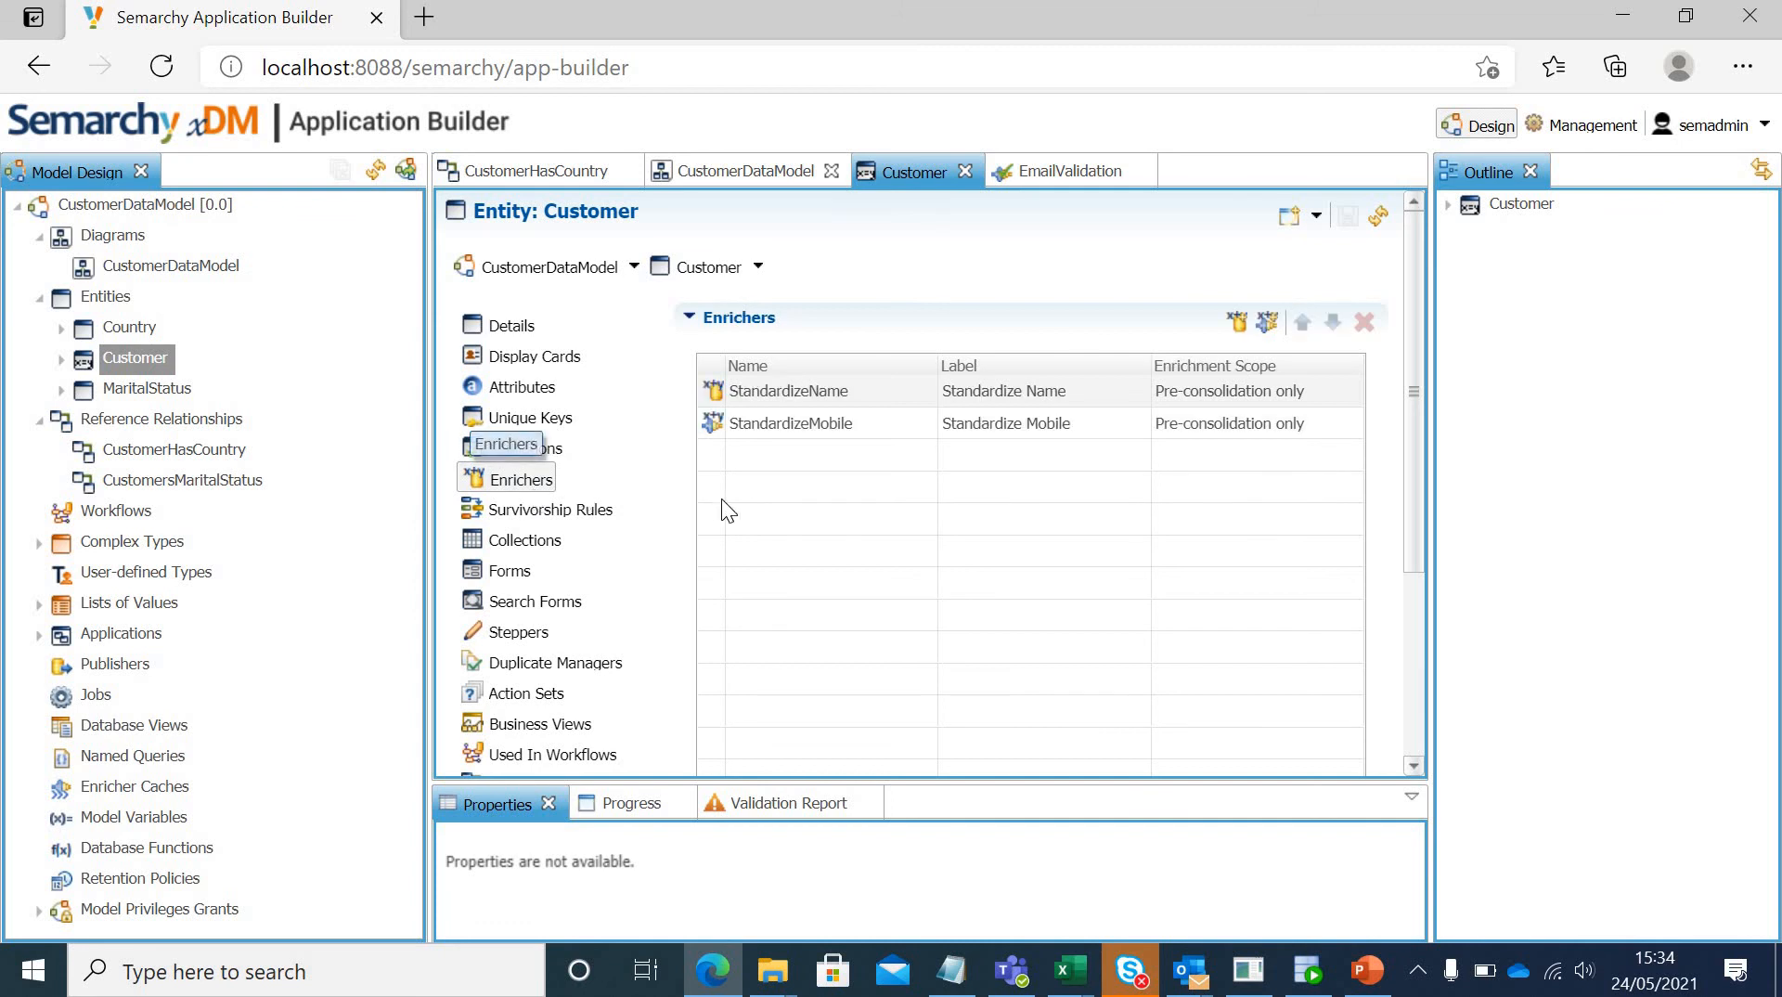